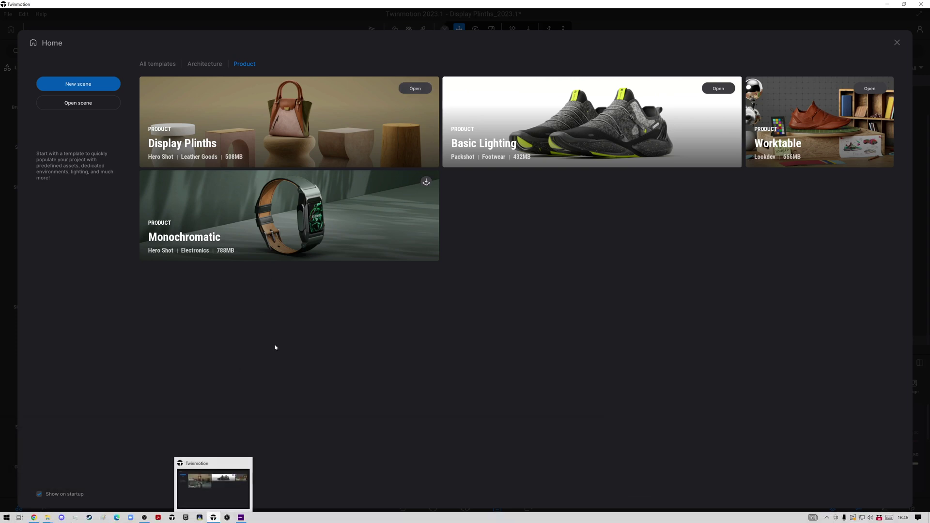
Step: Close the Home template browser to return to the Display Plinths handbag scene
click(896, 43)
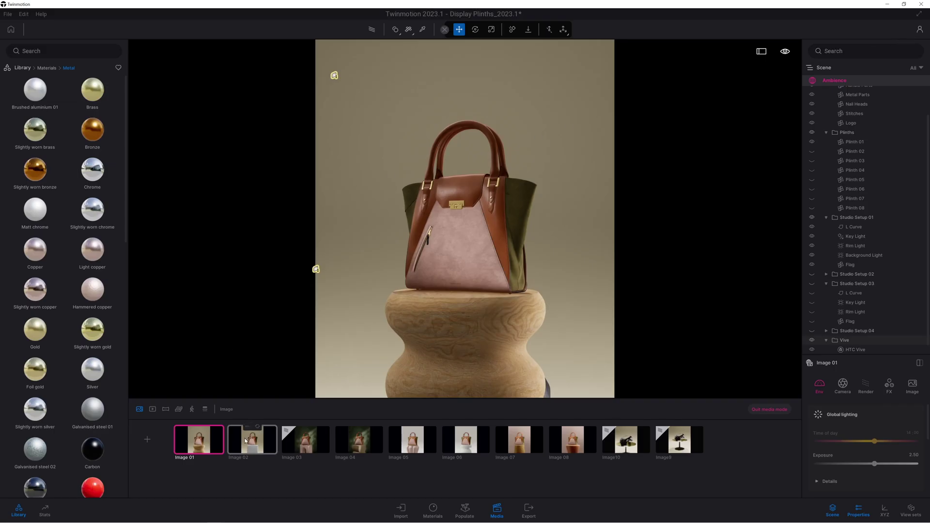
Step: Hide the Library, Scene, Properties and Media panels and orbit closer to the bag's left side
click(18, 509)
click(832, 510)
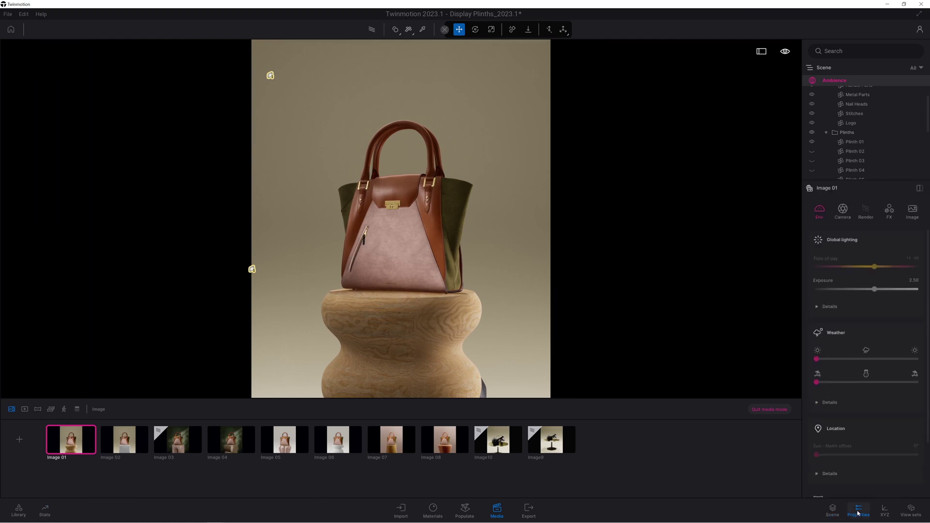
click(858, 509)
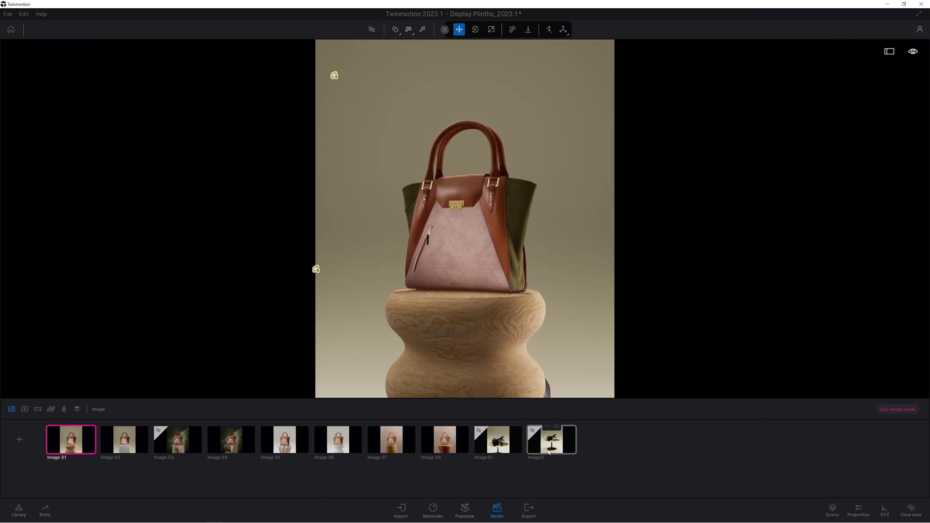
click(496, 511)
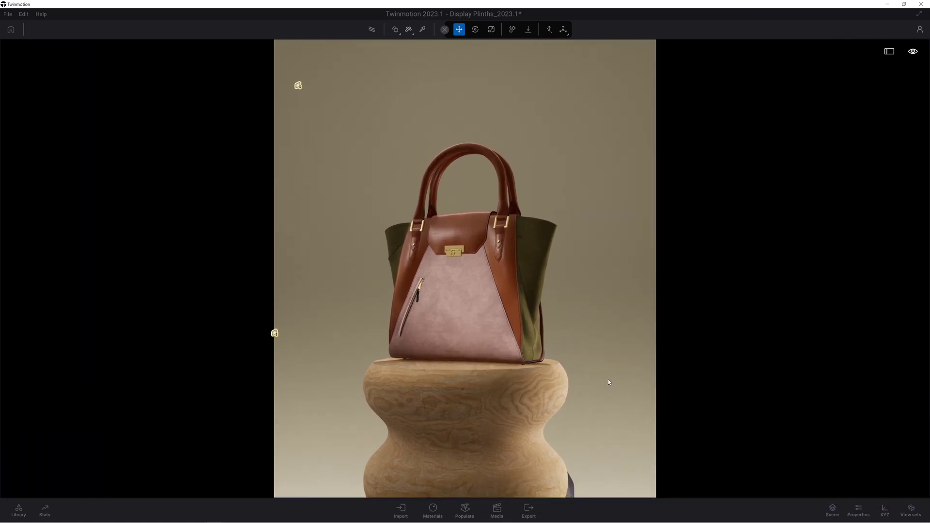
scroll(581, 388, up, 3)
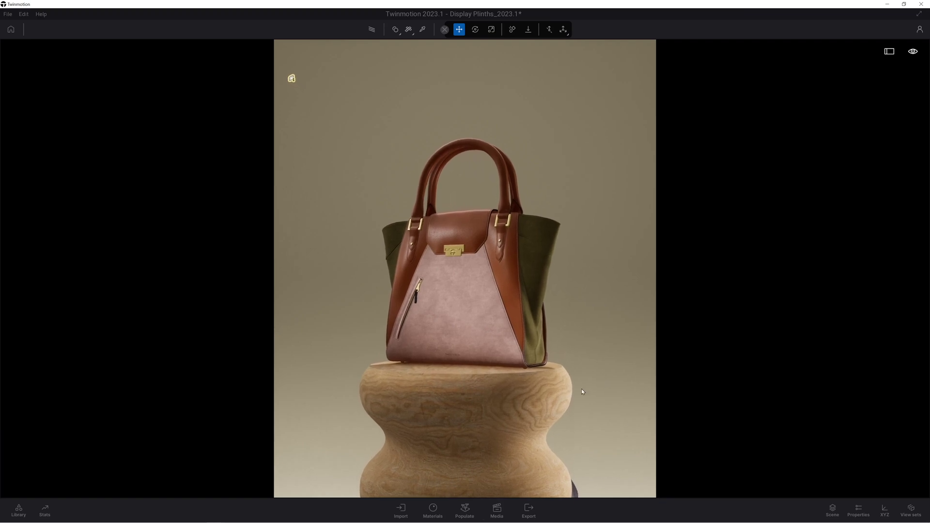
drag(416, 405, 697, 300)
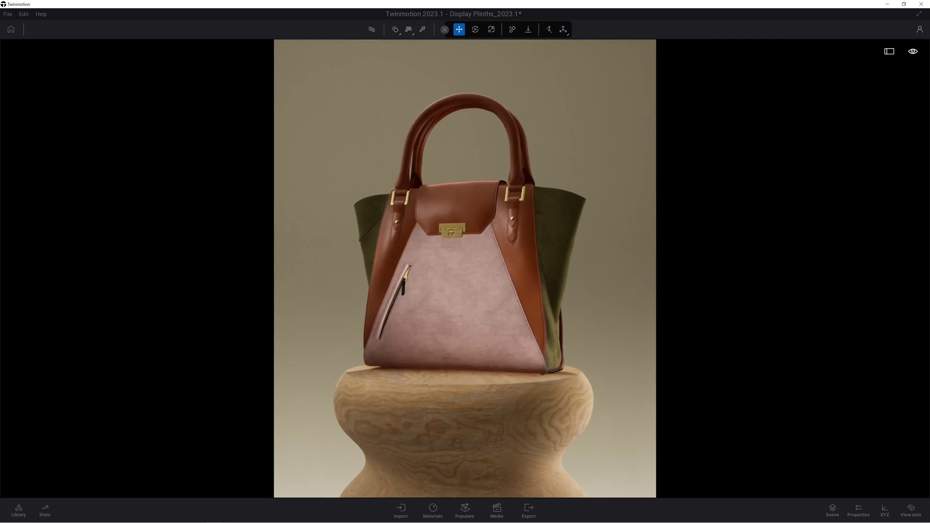
Step: Enable Path Tracer at Medium quality and reframe the bag larger, sitting slightly right
click(371, 30)
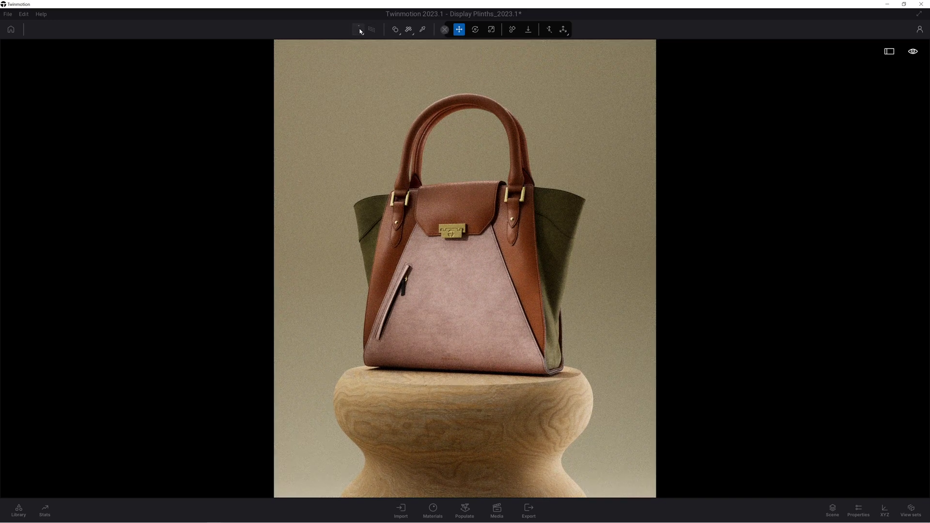
click(358, 30)
click(359, 54)
right_drag(421, 225, 458, 229)
right_drag(421, 261, 424, 262)
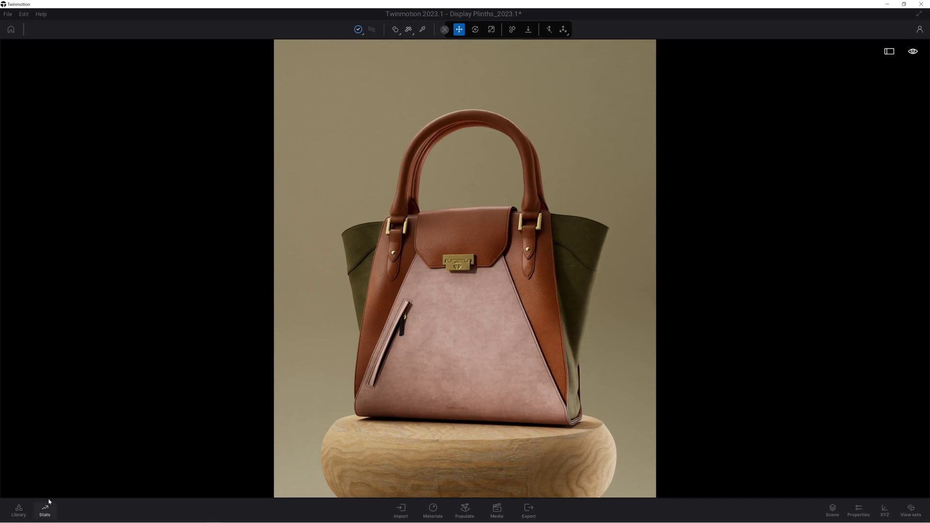
Step: Switch via Image 02 to the green-wall Image 03 shot and display its environment settings
click(496, 508)
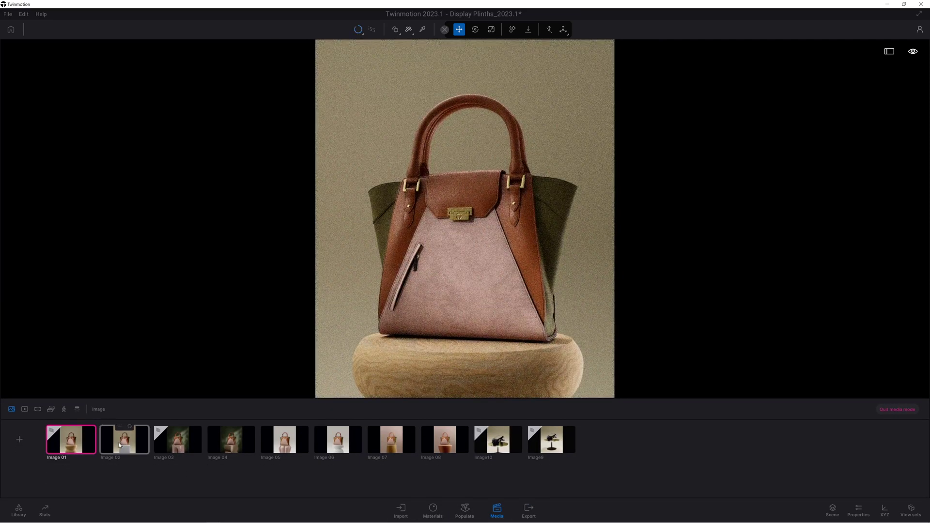
click(121, 443)
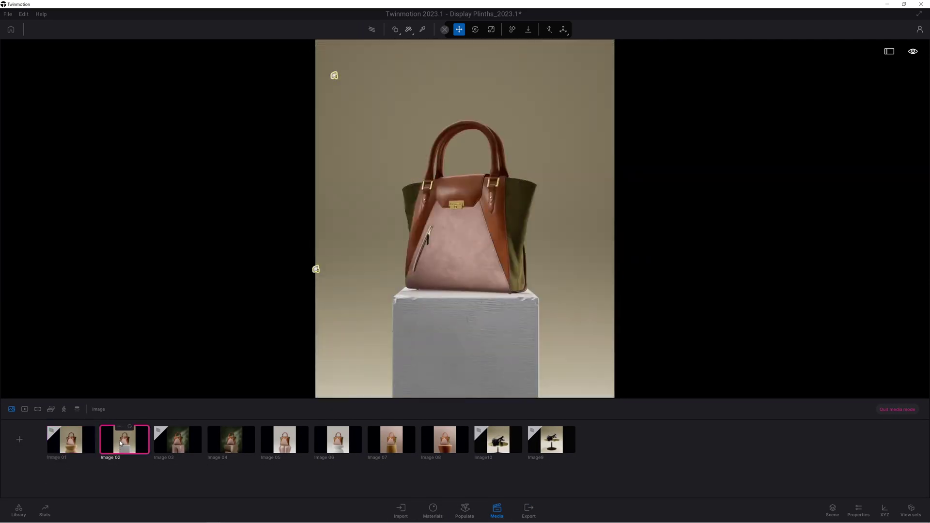
click(177, 443)
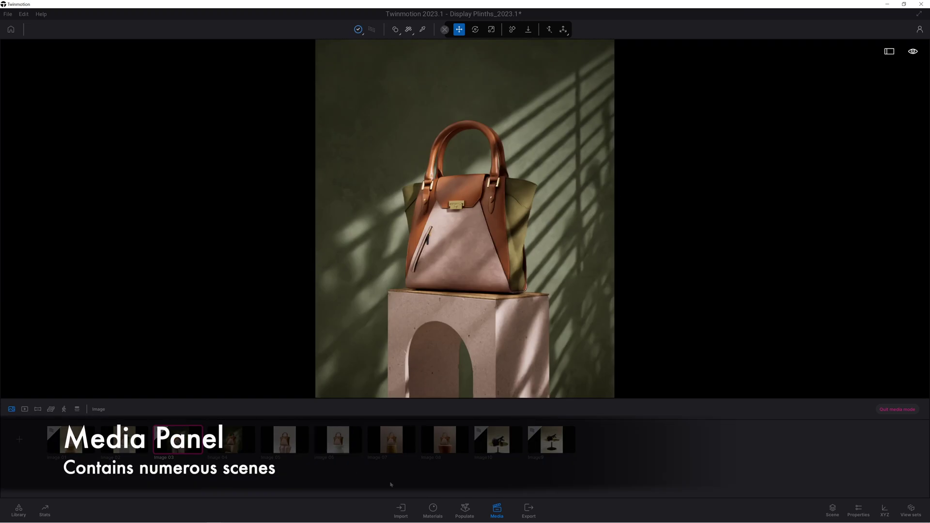
click(497, 509)
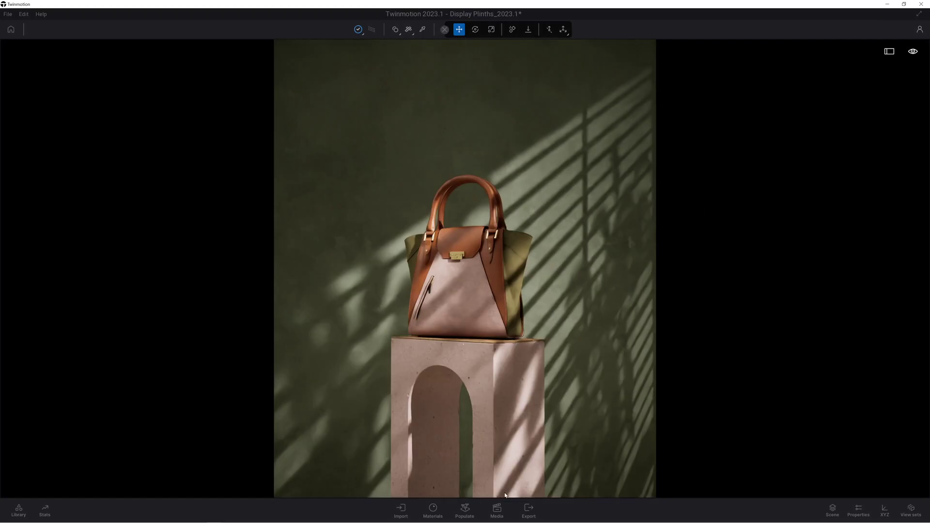
click(859, 511)
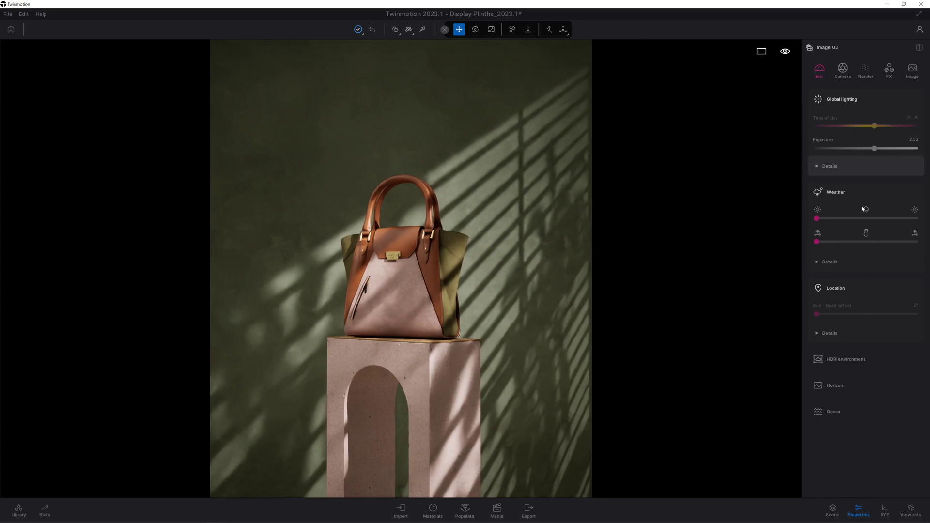
click(496, 511)
Step: Show and enlarge the scene list with Plinth 03 selected, then reselect Image 03
scroll(547, 217, down, 2)
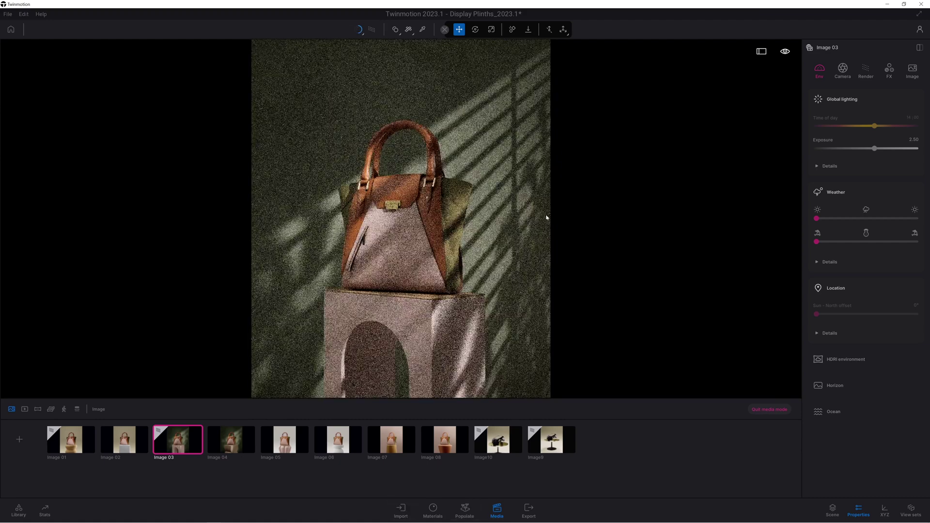
click(831, 510)
scroll(832, 87, up, 2)
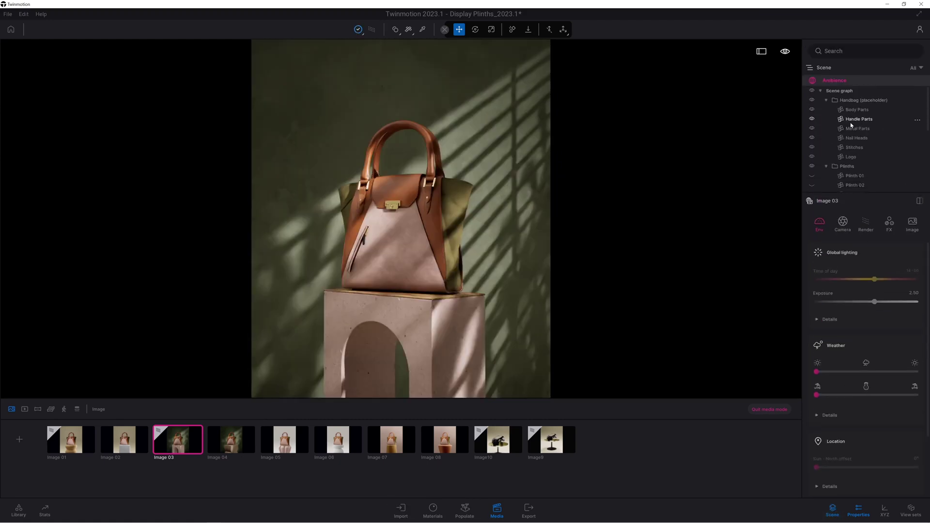
click(871, 195)
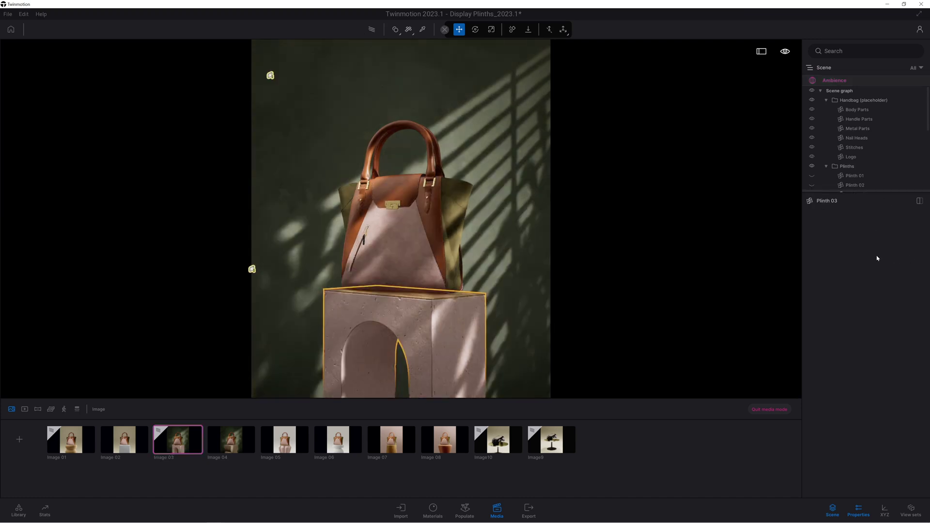
drag(877, 191, 877, 314)
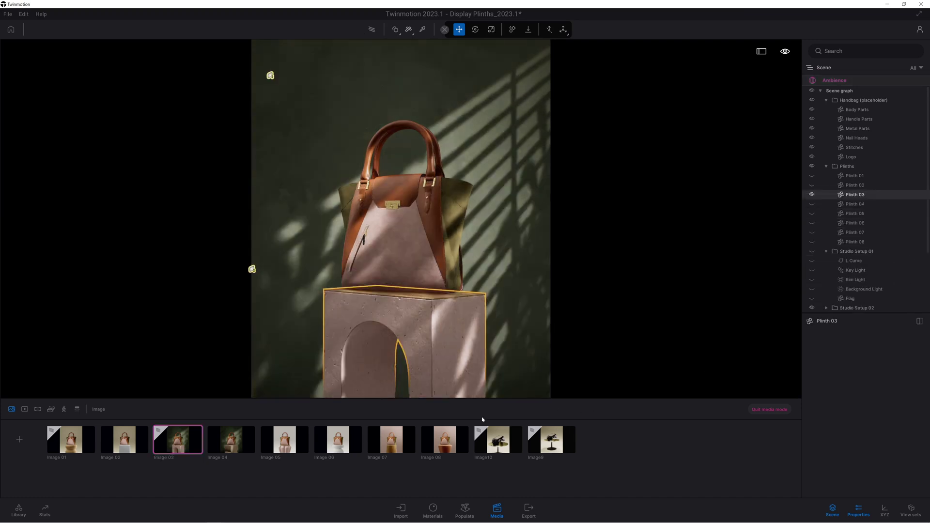
click(194, 438)
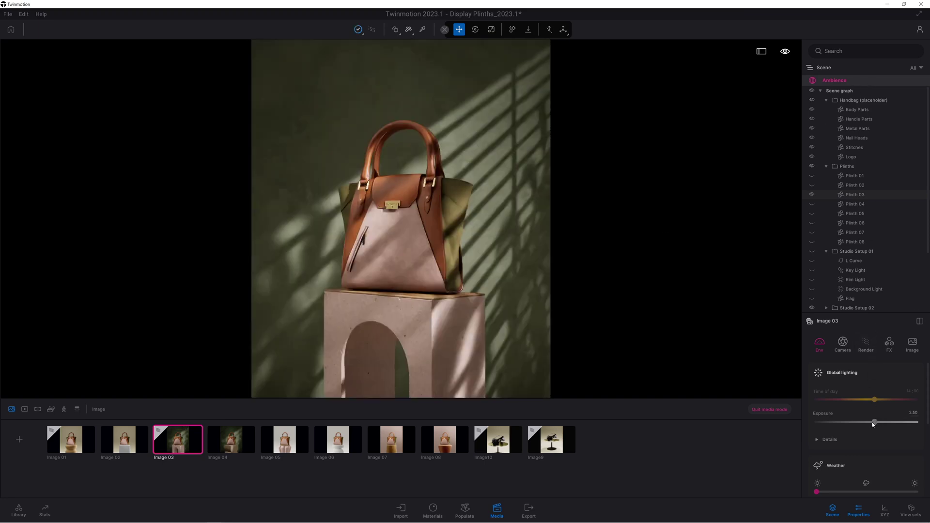
Step: Raise exposure slightly, then set sun intensity to 5 and sun size to 6.28
drag(872, 425, 876, 418)
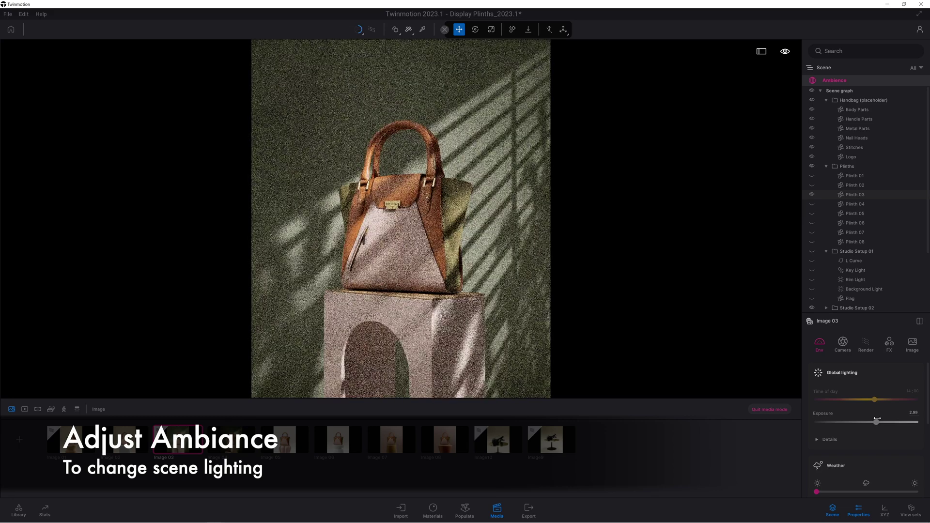
click(819, 421)
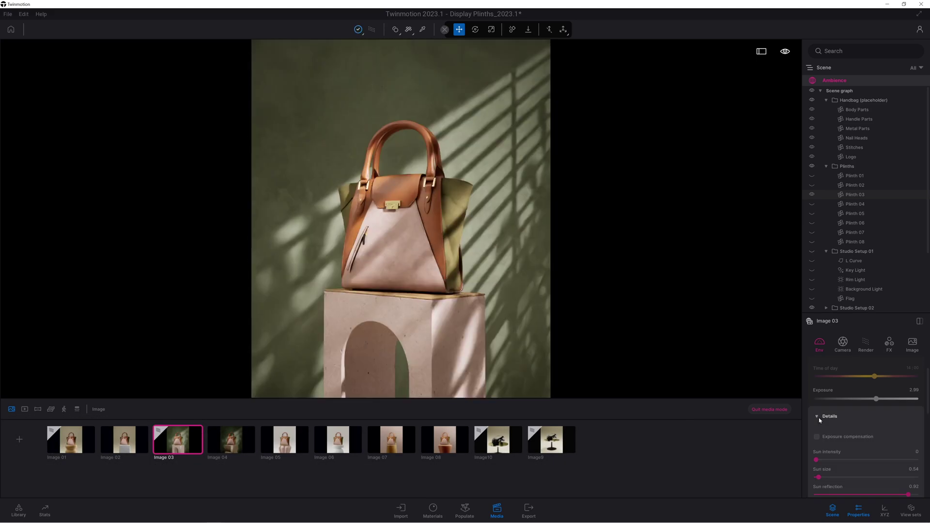
scroll(828, 419, down, 1)
click(817, 413)
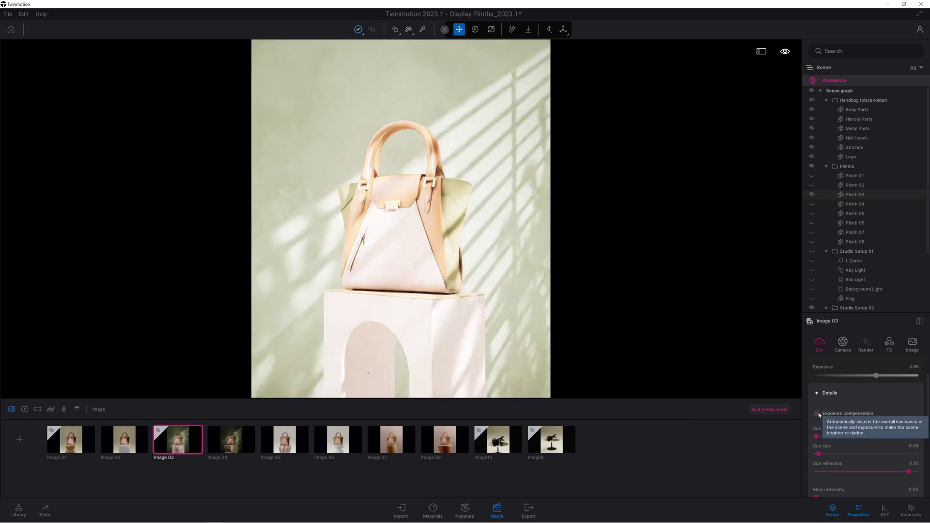
click(817, 414)
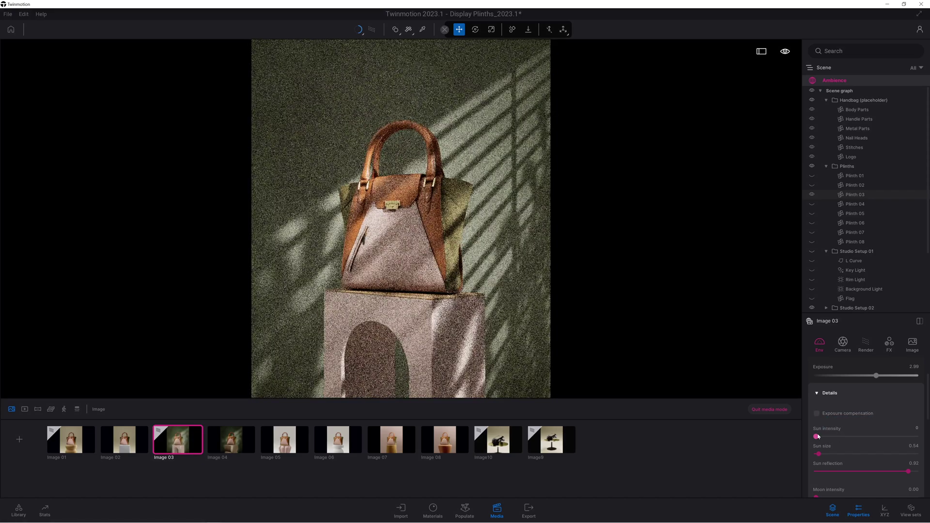
drag(817, 436, 871, 437)
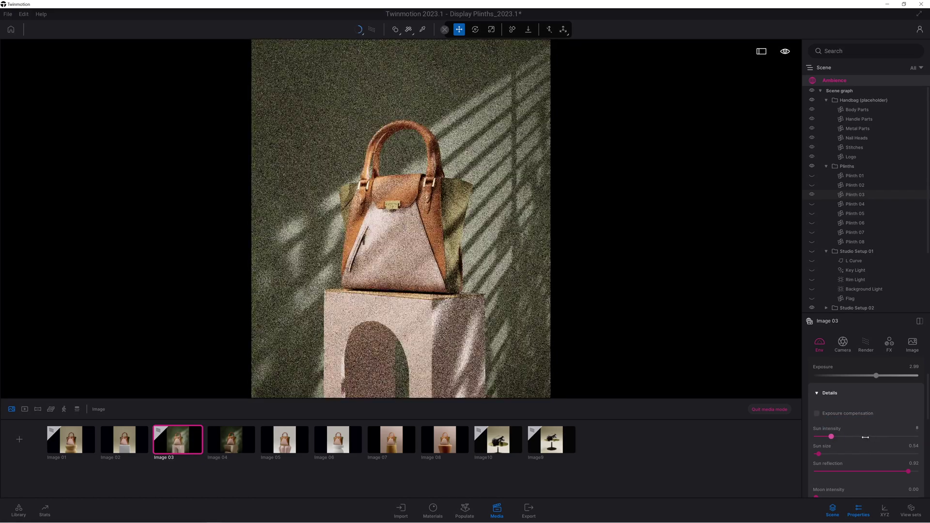
click(865, 437)
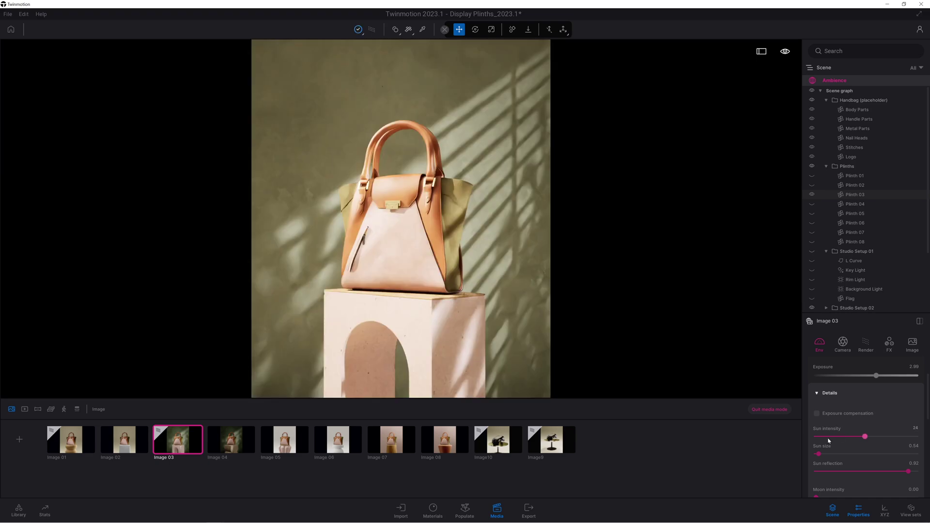
click(828, 439)
click(820, 454)
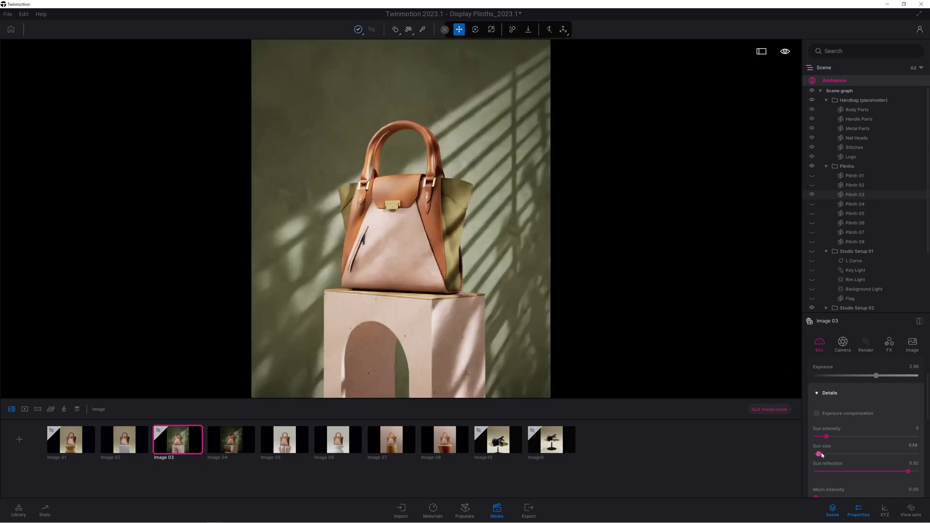
click(847, 454)
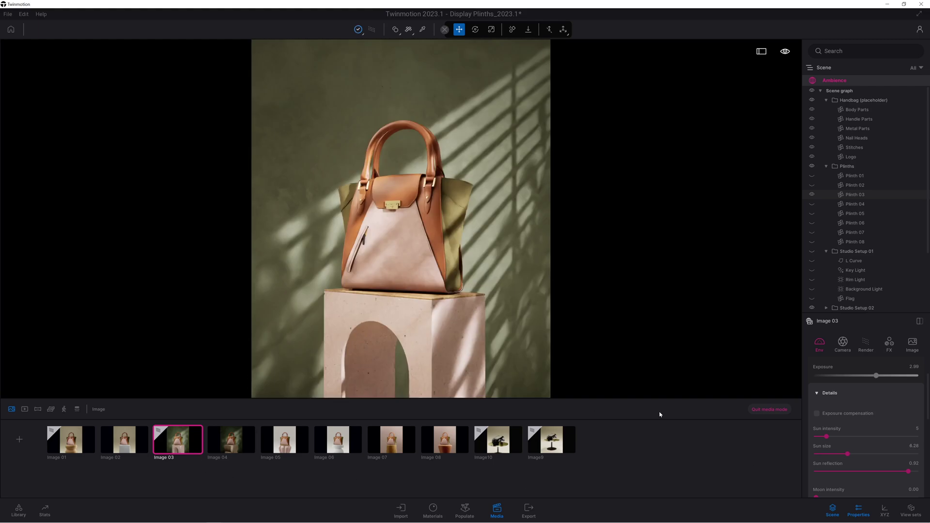
Step: Inspect the sun location details, then switch to the Image 04 stone-block shot
scroll(842, 417, down, 2)
scroll(841, 418, down, 8)
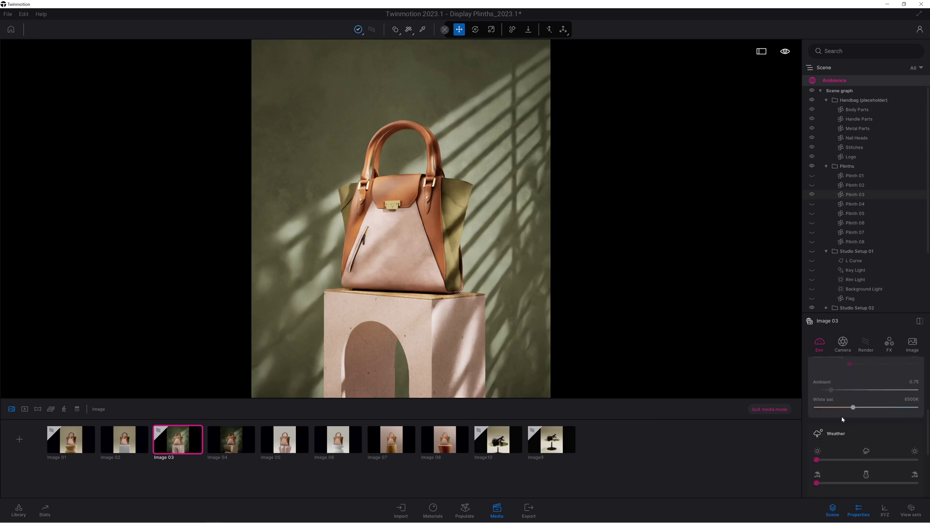
scroll(844, 419, down, 3)
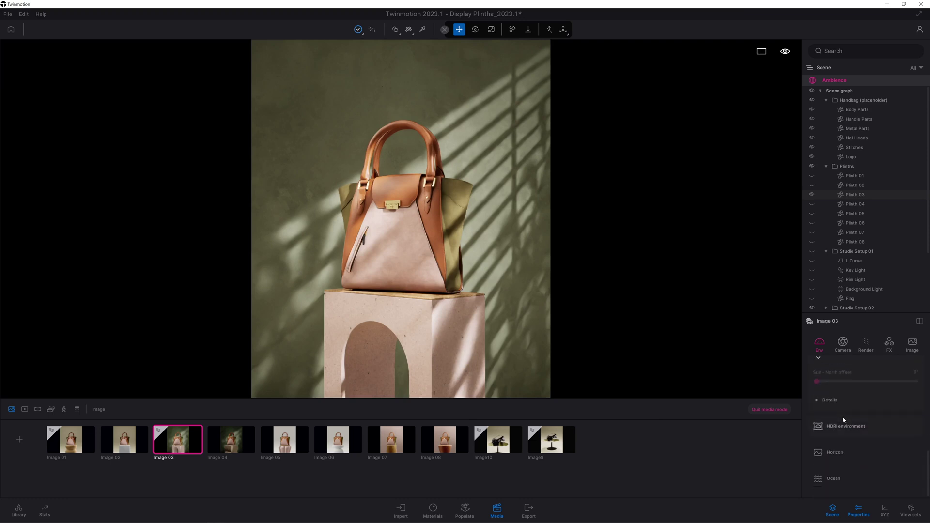
click(842, 401)
scroll(855, 414, down, 3)
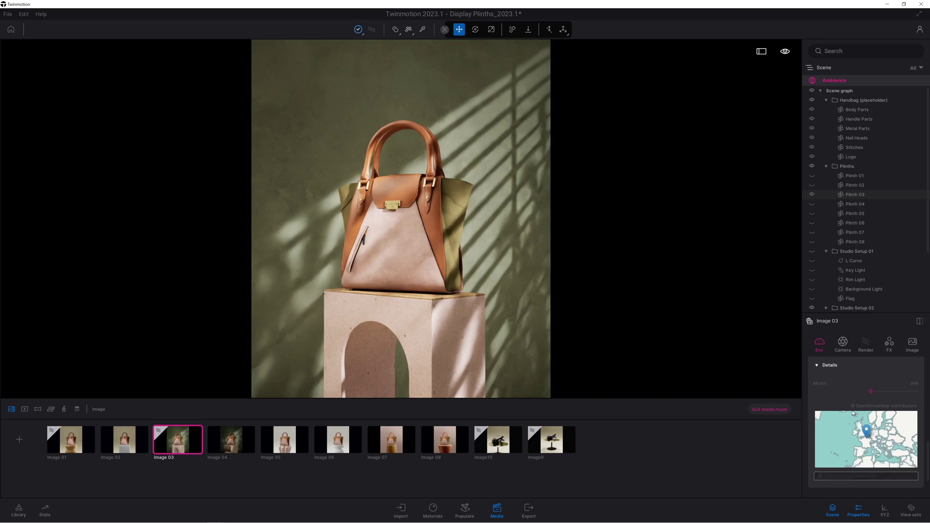
scroll(857, 412, up, 2)
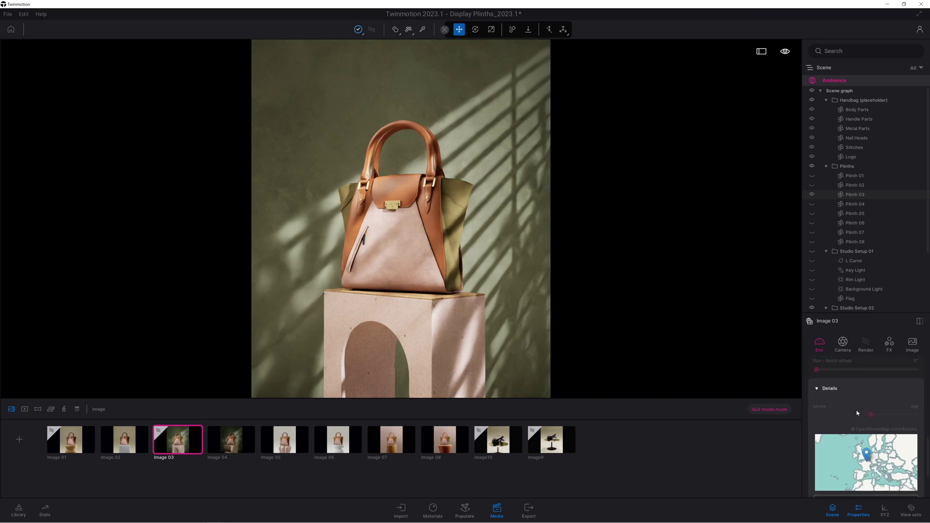
click(847, 404)
scroll(860, 382, up, 3)
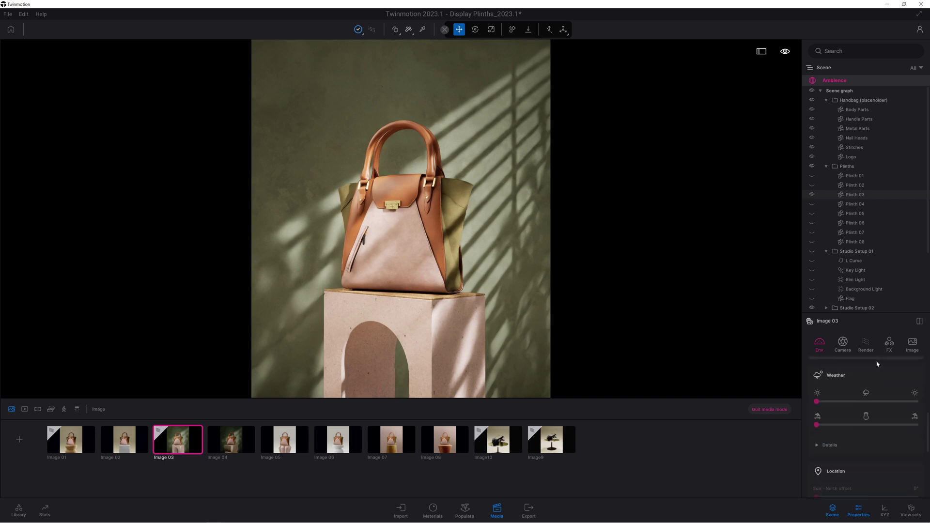
click(239, 440)
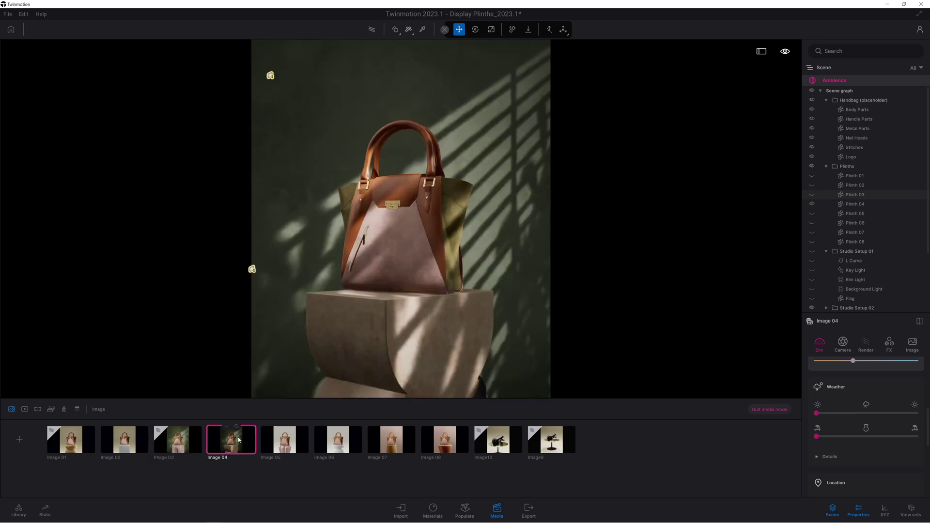
Step: Switch to the pink terrazzo Image 05 shot and open the Metal materials library
click(284, 442)
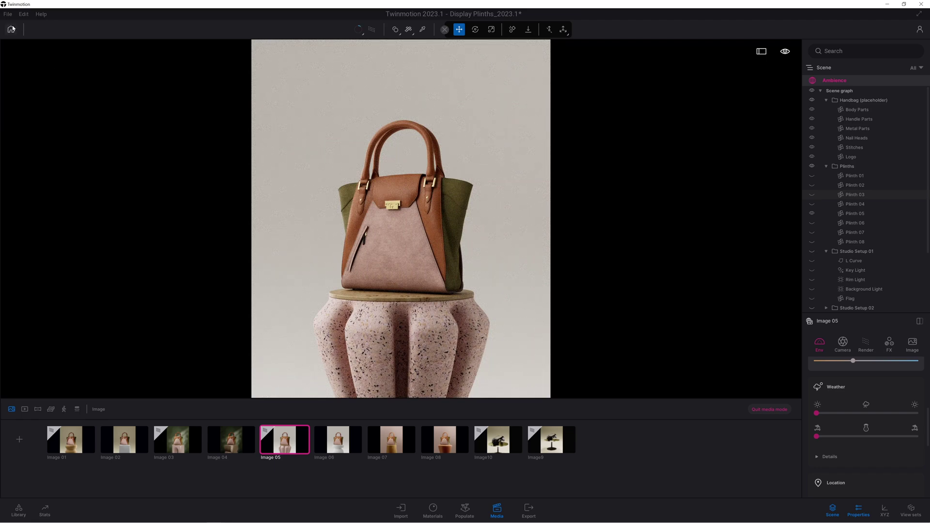
click(18, 509)
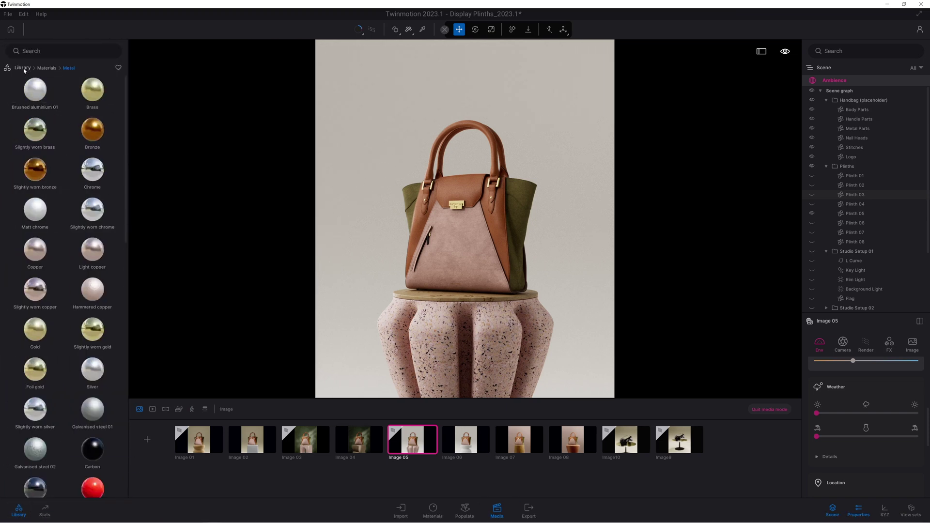
Step: Browse Sketchfab's Electronics & Gadgets models in a widened library, filtered to favourites
click(22, 68)
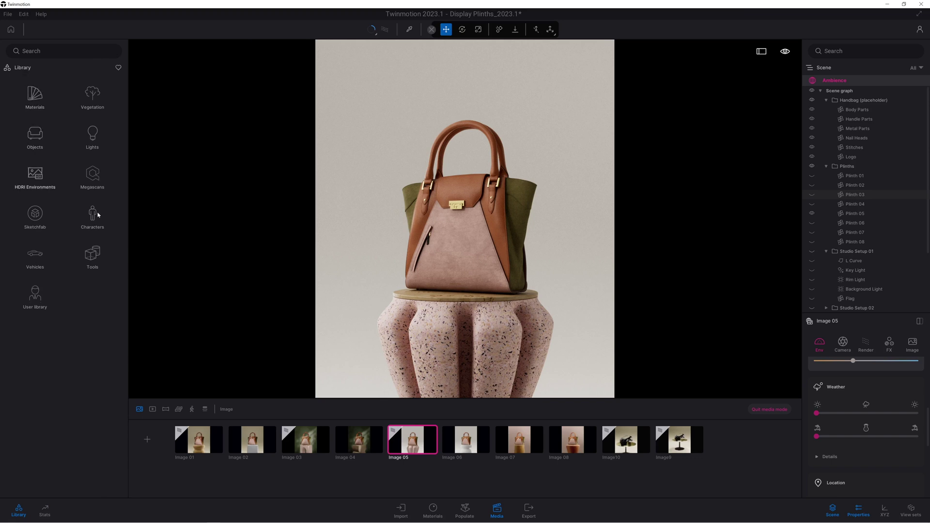
click(38, 216)
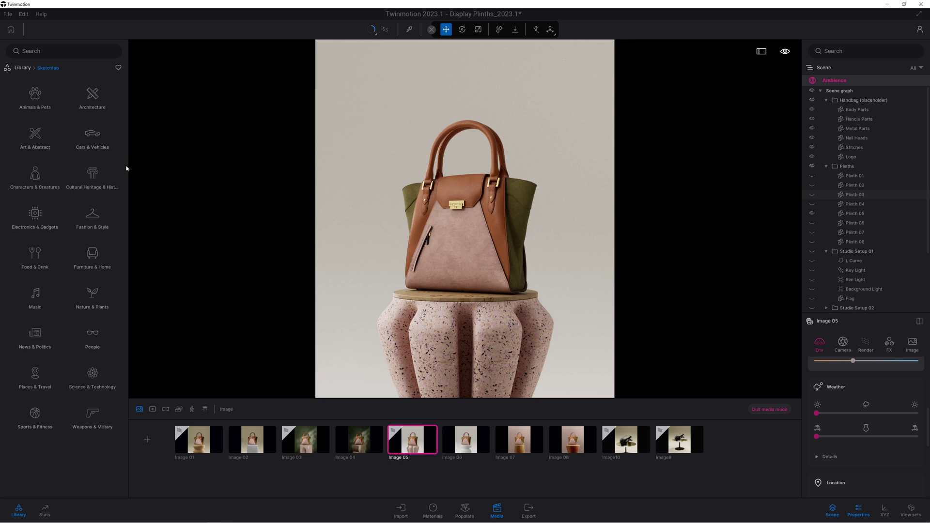
drag(179, 157, 186, 158)
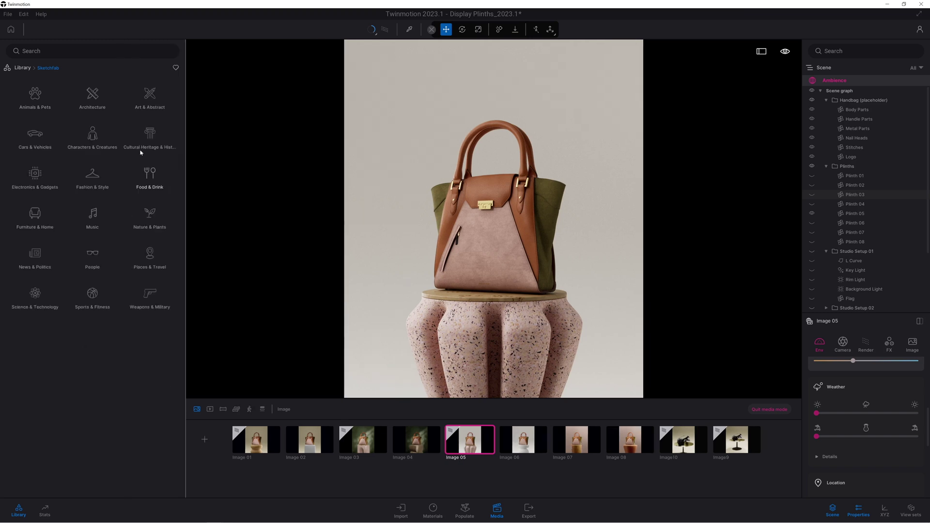
click(35, 177)
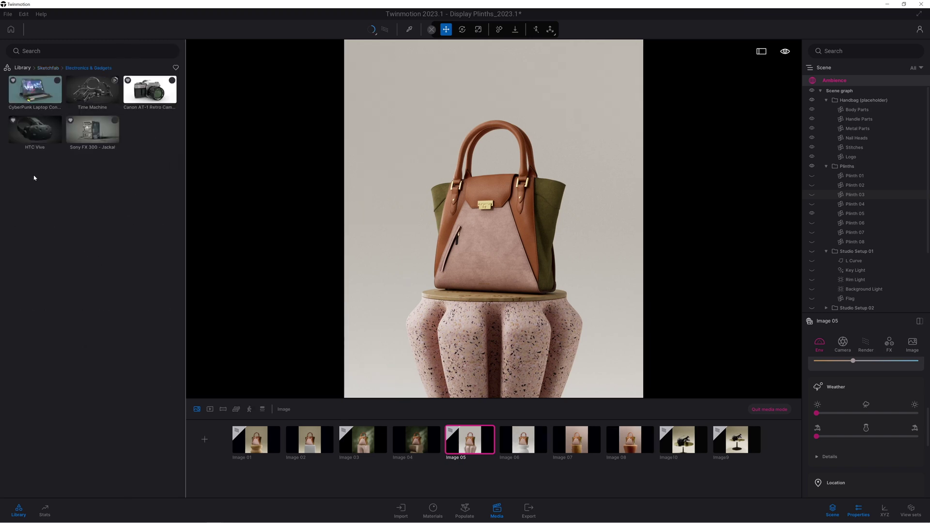
mouse_move(35, 162)
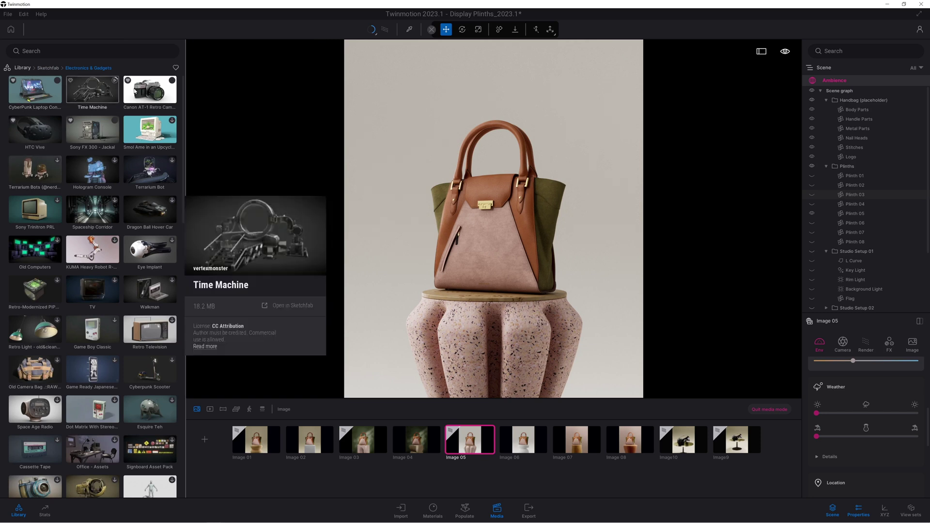
scroll(92, 337, down, 3)
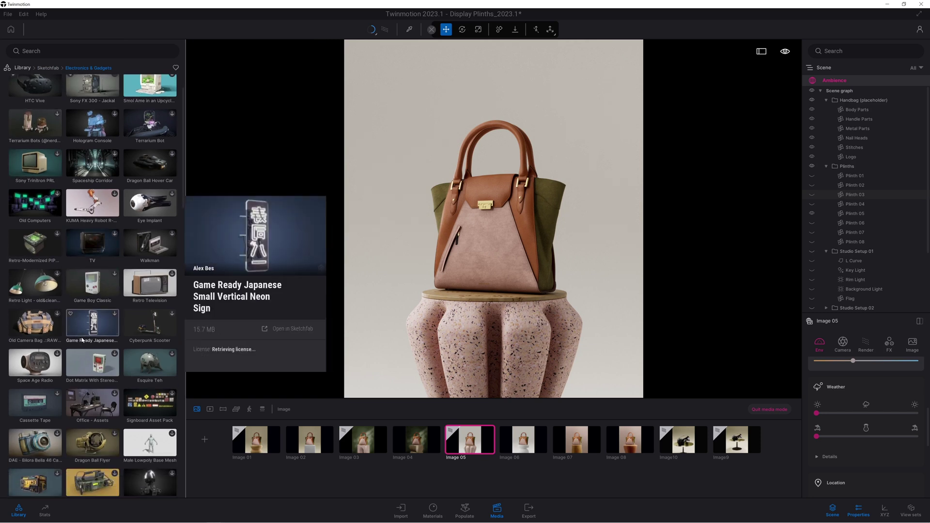
scroll(94, 339, down, 2)
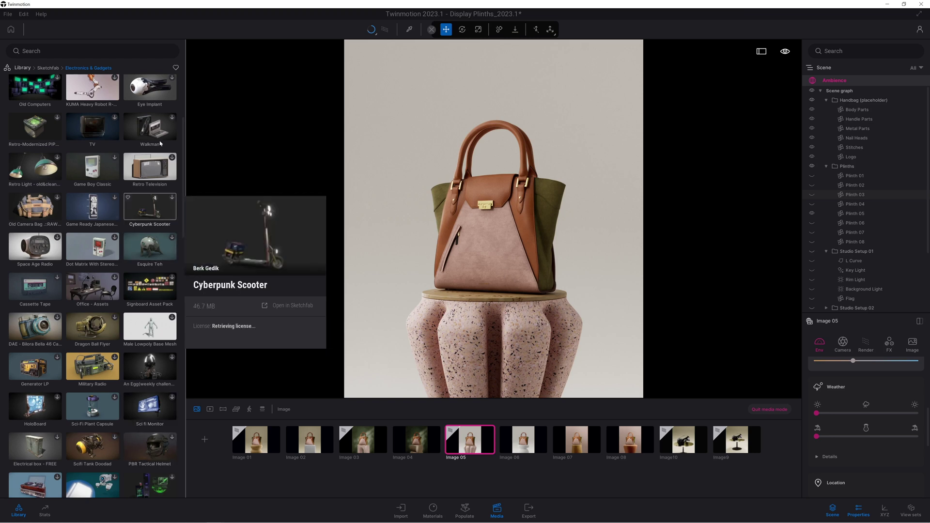
click(176, 68)
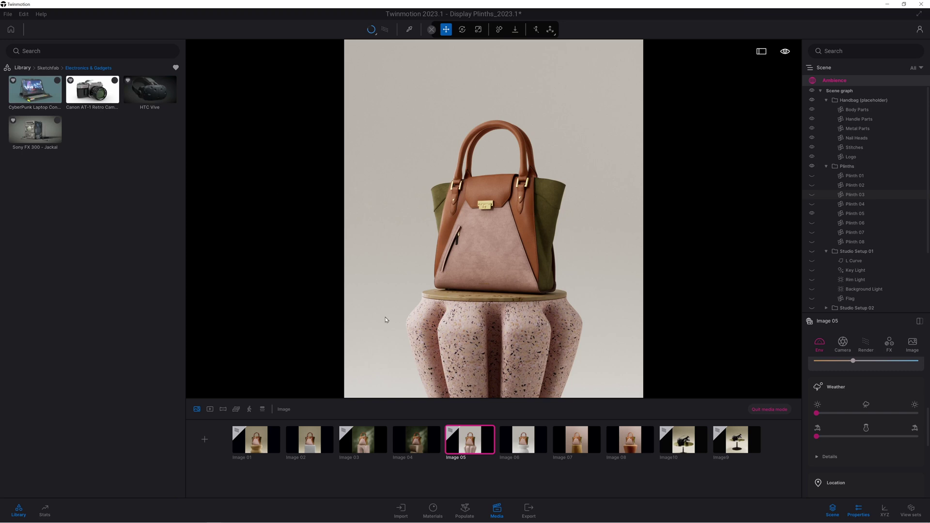
Step: Cycle through Images 06–08, then add a new shot from the Image 07 wood-plinth view
click(522, 450)
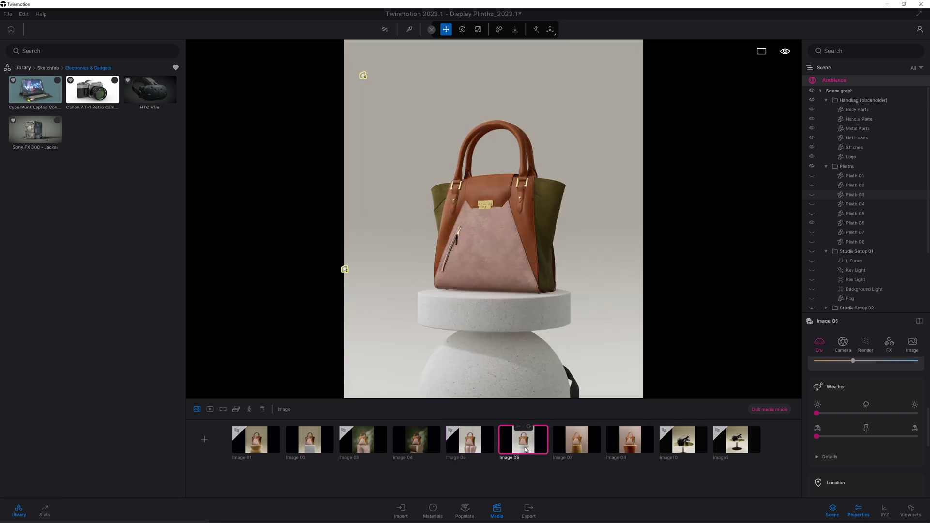
click(599, 444)
click(619, 444)
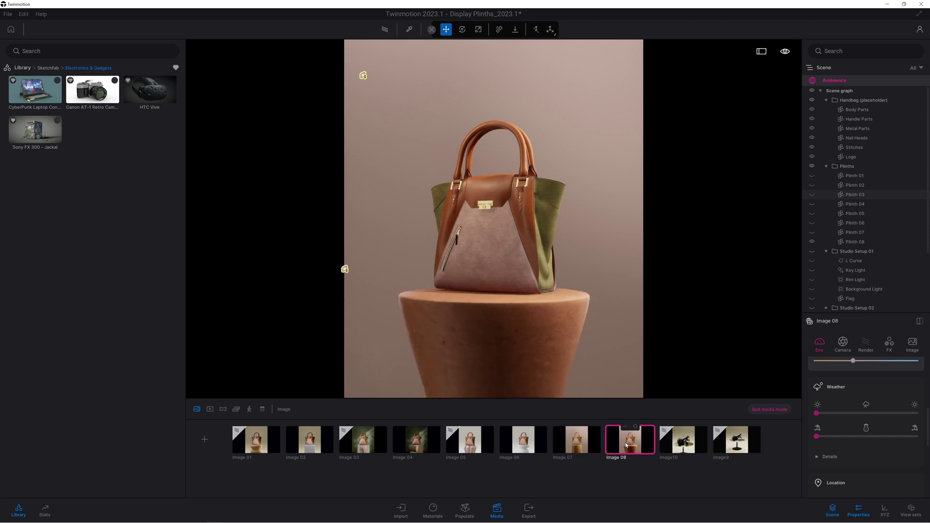
click(586, 446)
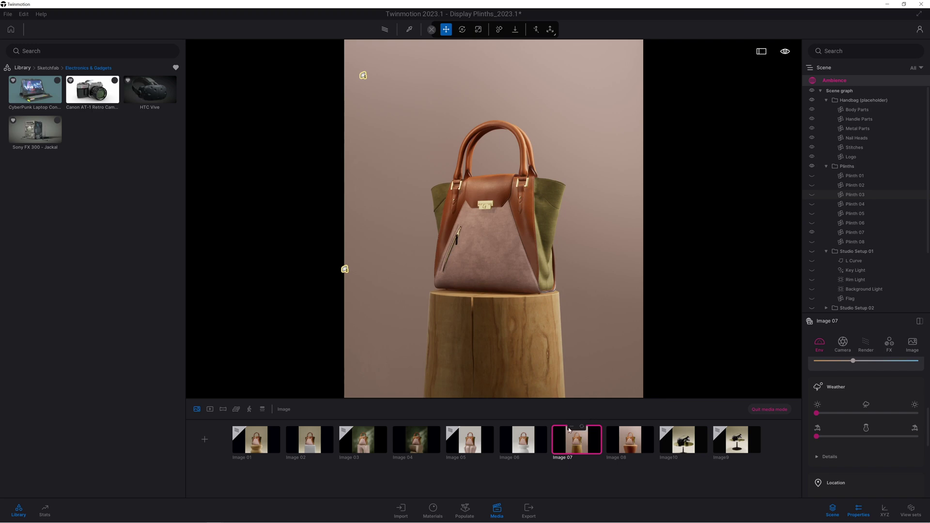
mouse_move(575, 430)
click(573, 415)
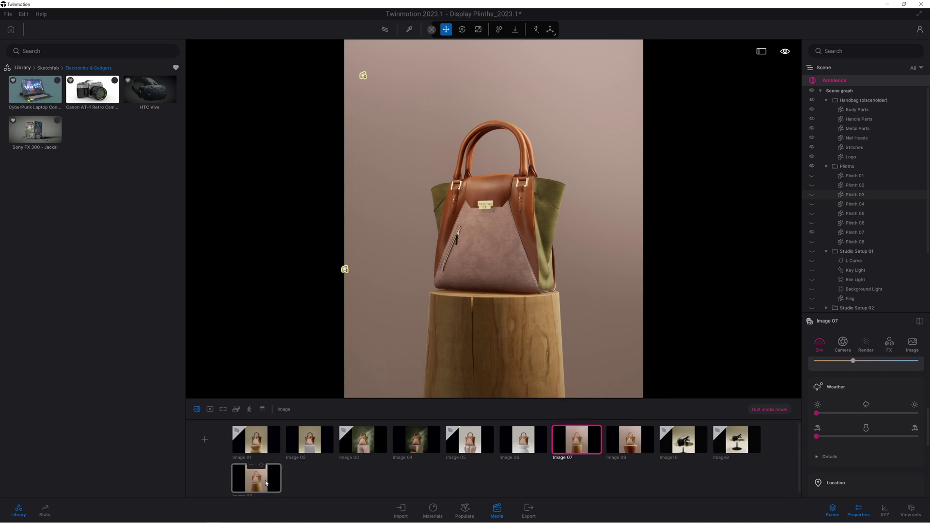
Step: Refresh the new shot so it shows the wooden plinth without the handbag, zoomed closer
click(263, 483)
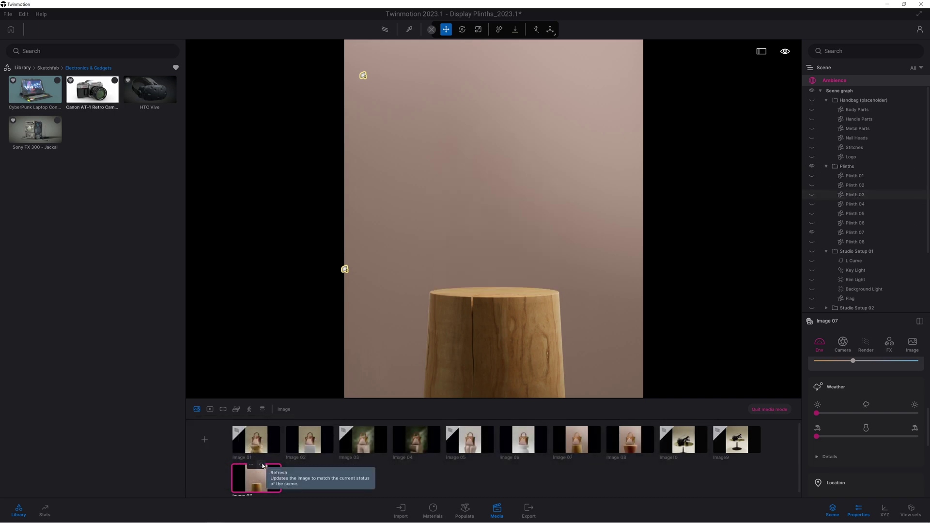
click(263, 464)
scroll(511, 255, up, 5)
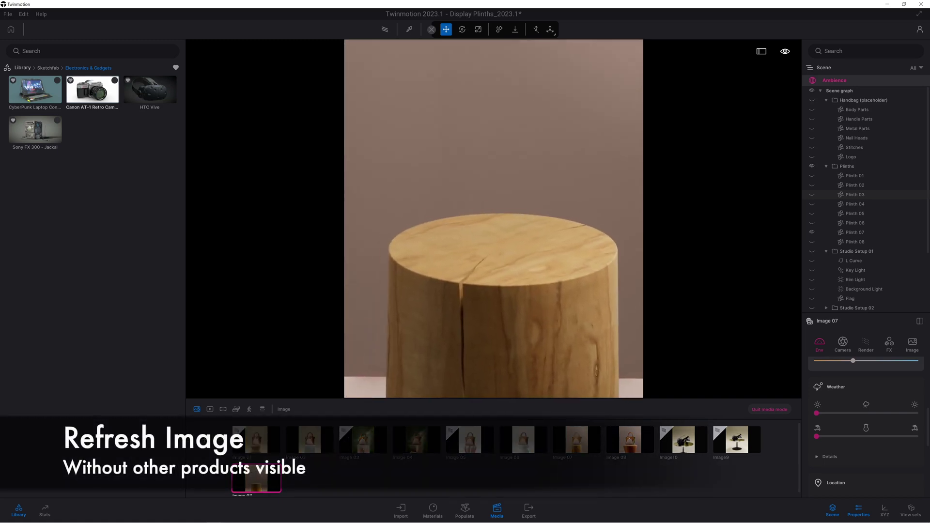
mouse_move(115, 81)
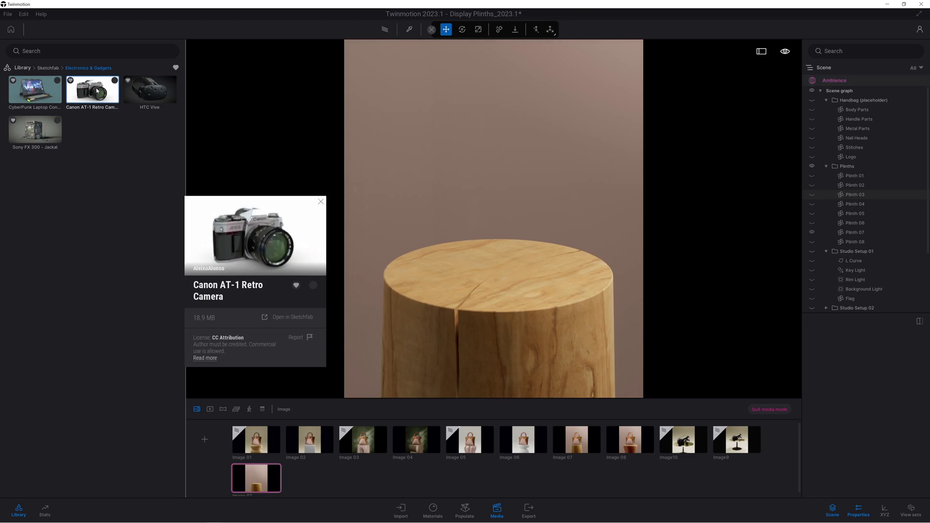
Step: Check account sign-in and place the Sketchfab HTC Vive headset onto the wooden plinth
click(920, 30)
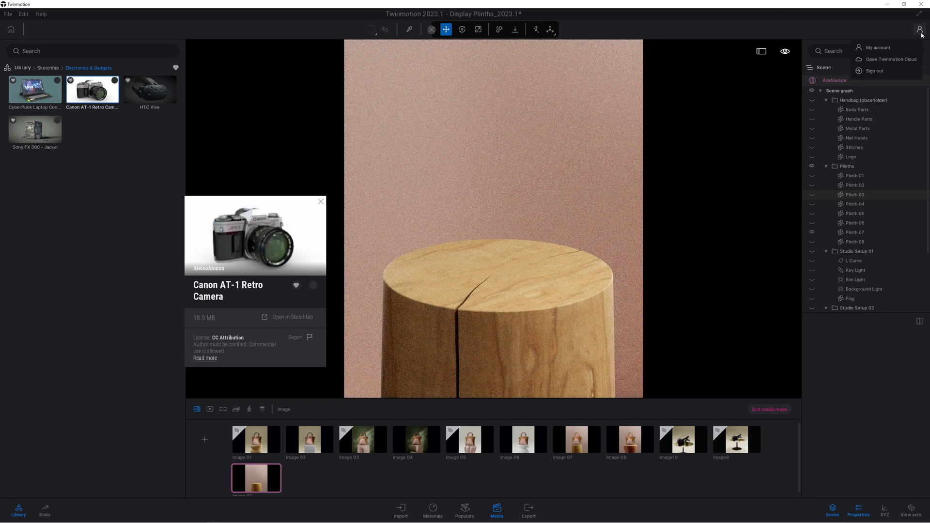
mouse_move(65, 89)
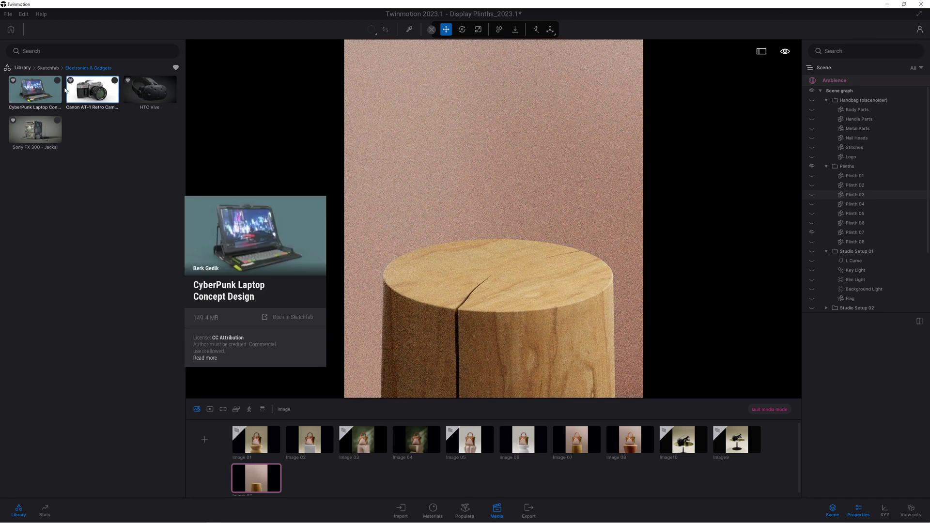
click(115, 81)
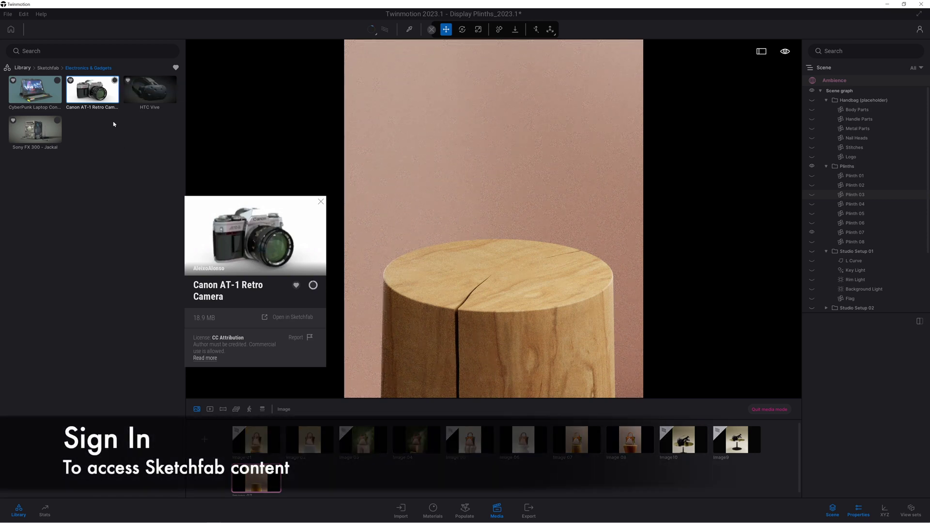
mouse_move(155, 87)
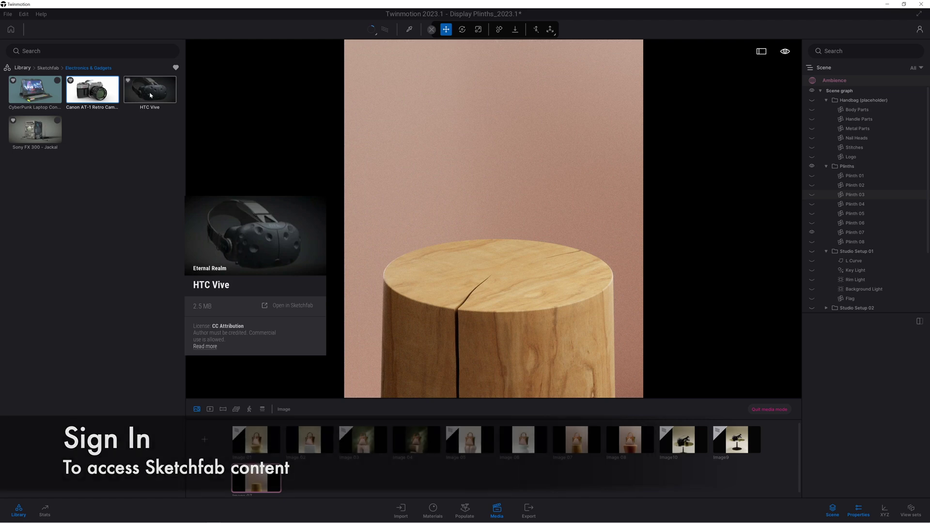
drag(152, 95, 530, 271)
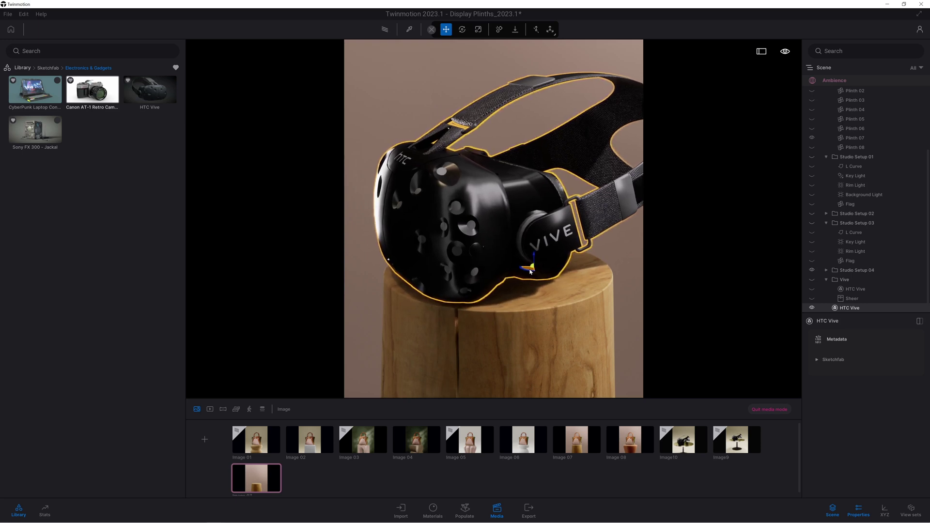
Step: Select the wooden plinth and set its X scale to 150%
click(530, 314)
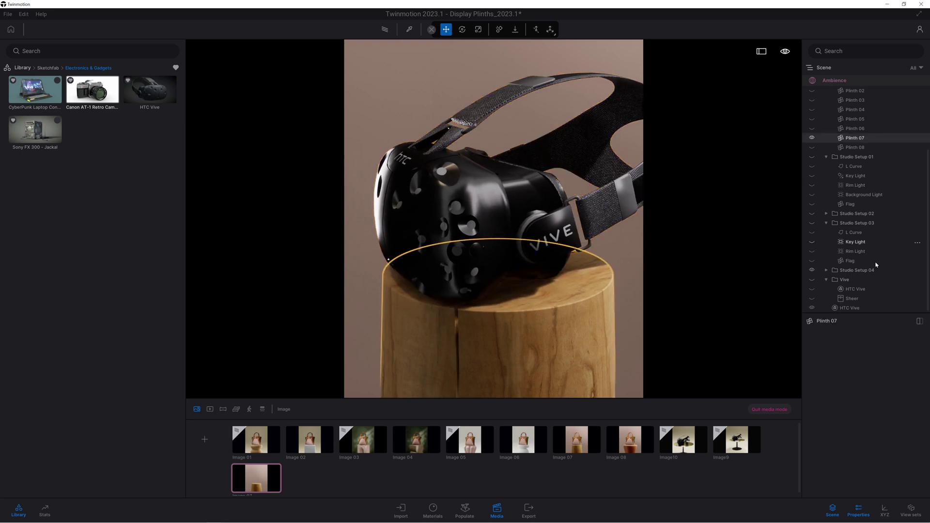
click(884, 509)
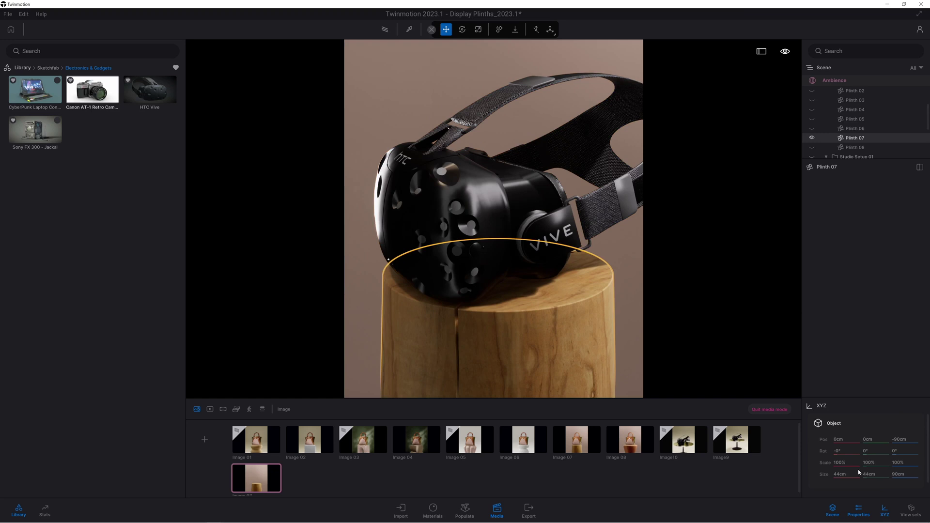
click(839, 462)
text(1)
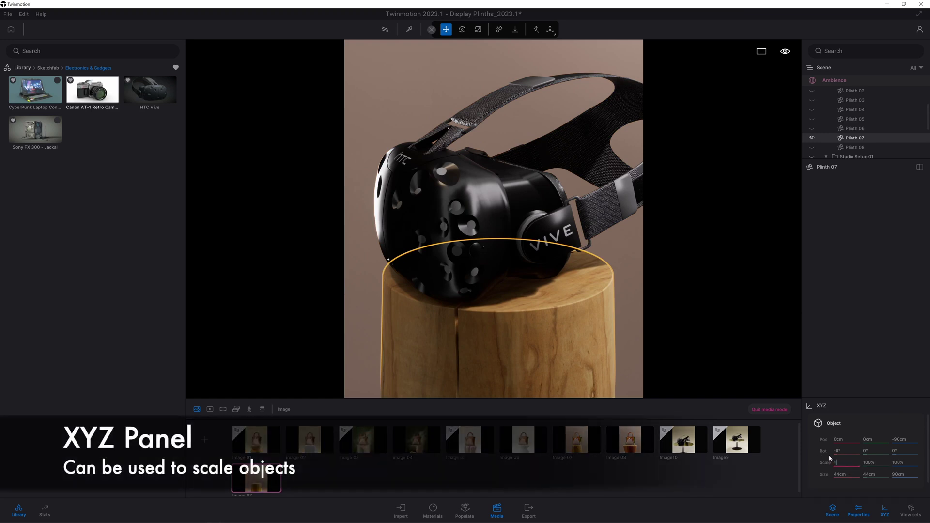
text(50)
key(Return)
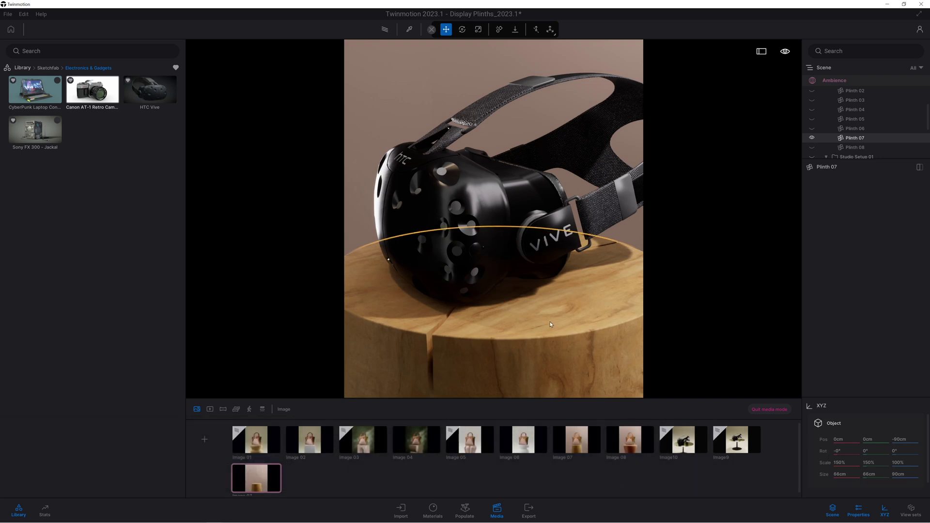
scroll(547, 323, down, 5)
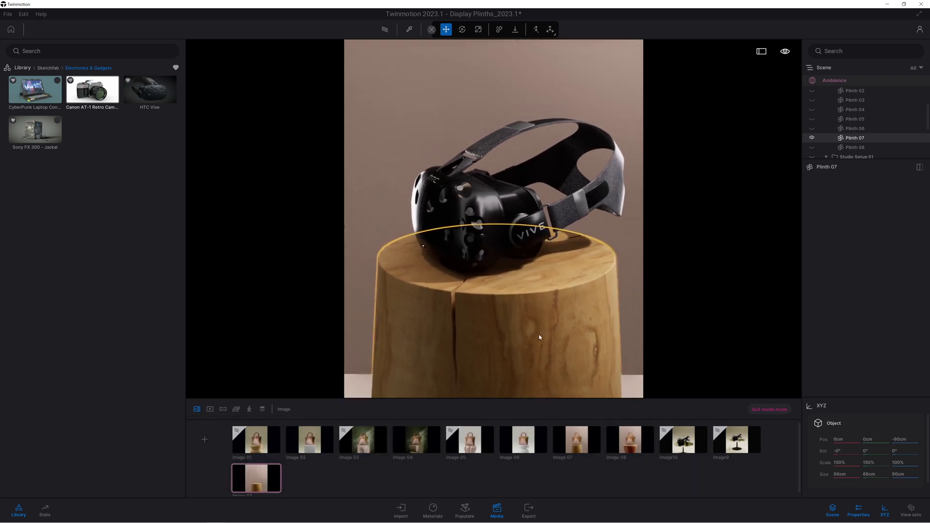
Step: Change the plinth's X and Y scale to 180%, then select the HTC Vive
click(842, 462)
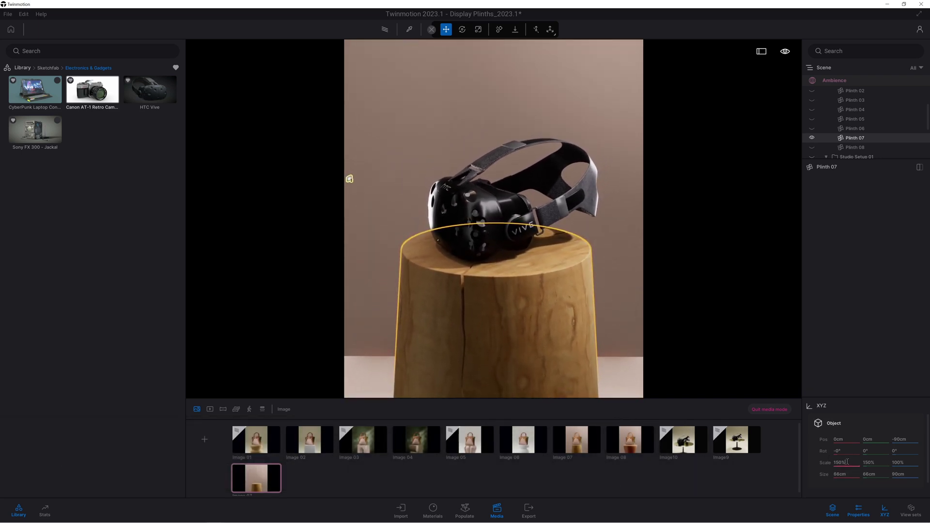
text(180)
key(Return)
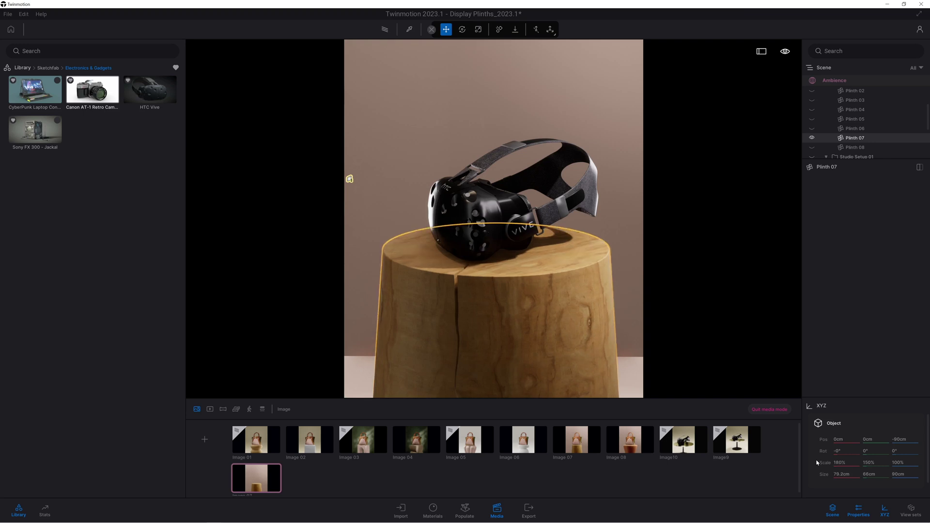
click(873, 463)
drag(872, 463, 862, 461)
text(180)
key(Return)
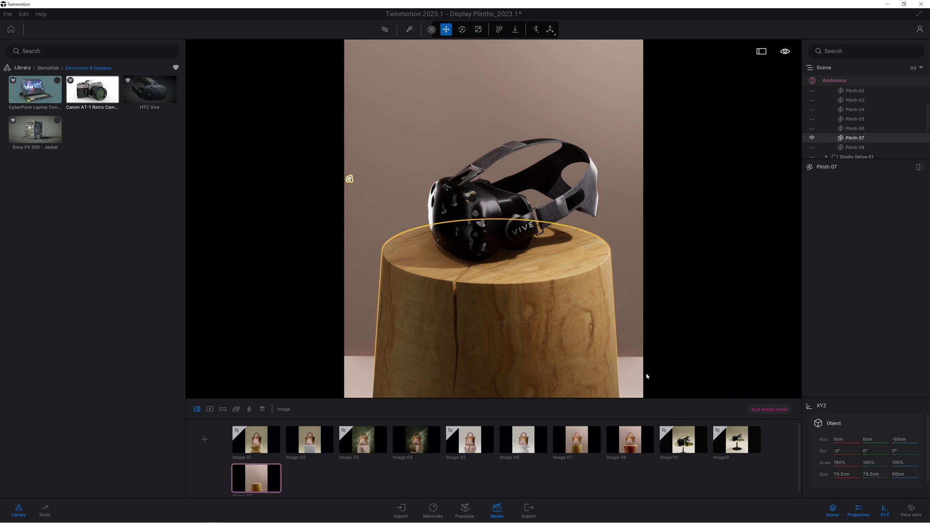
click(491, 254)
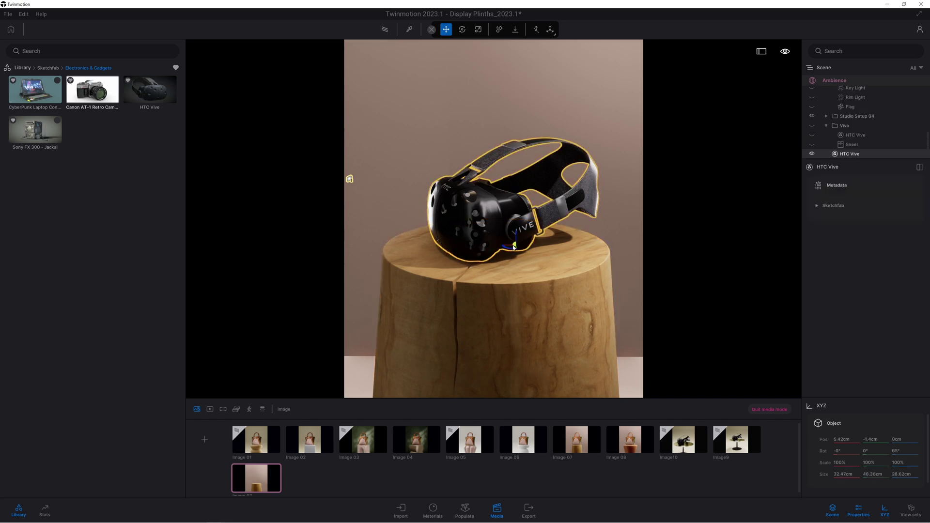
Step: Move the headset down-left on the plinth top and turn it, previewing with path tracing
drag(512, 249, 497, 264)
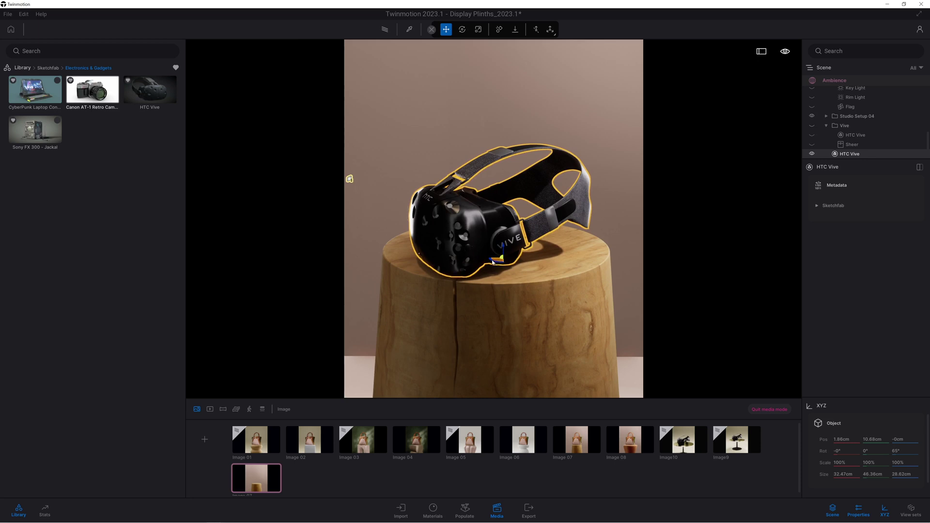
drag(492, 262, 537, 263)
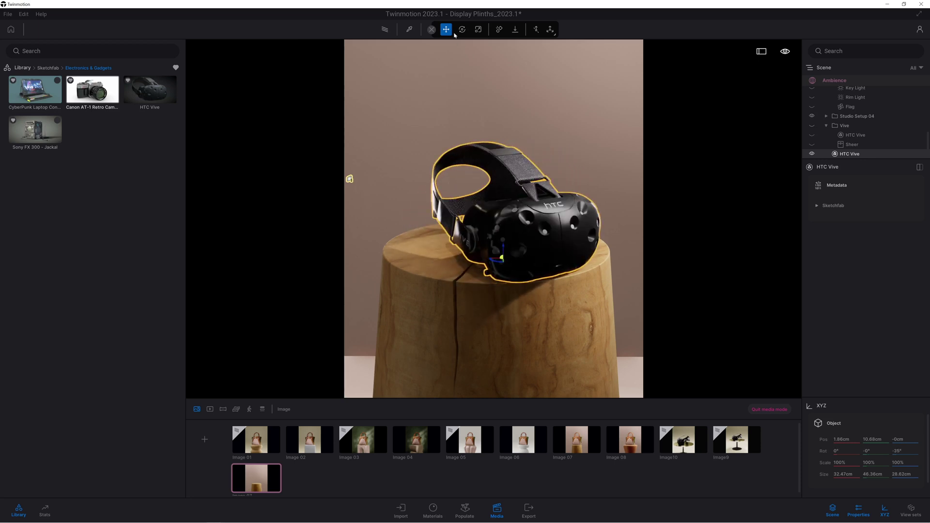
click(387, 30)
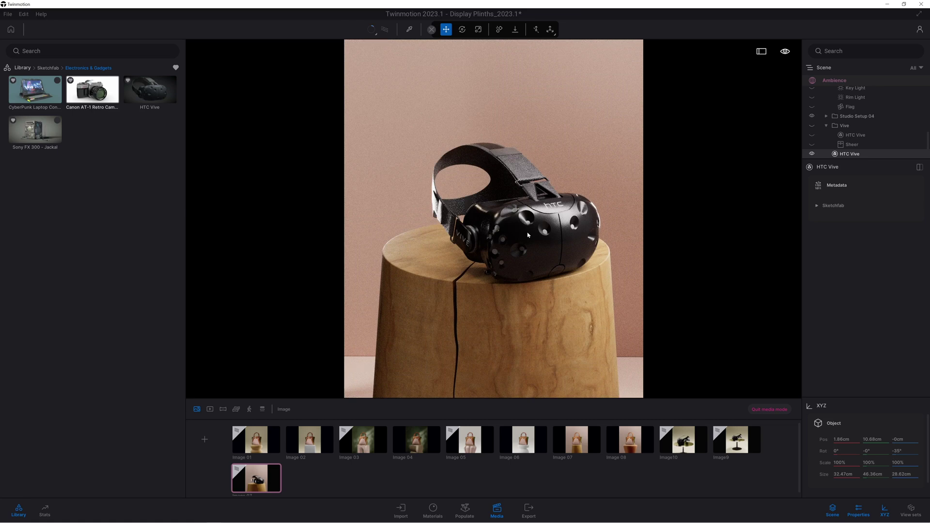
click(528, 235)
Step: Rotate the headset so the VIVE logo faces the camera and refresh Image 07's snapshot
drag(499, 264, 468, 260)
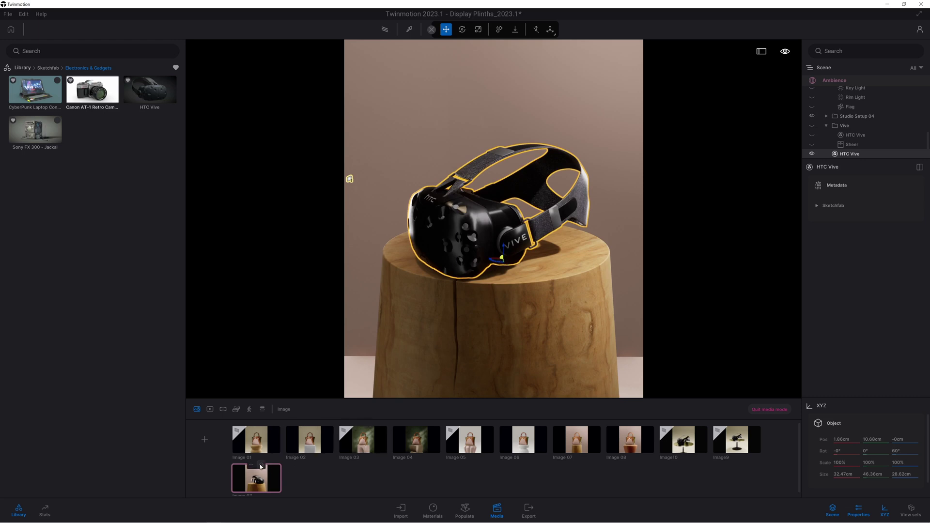
click(260, 467)
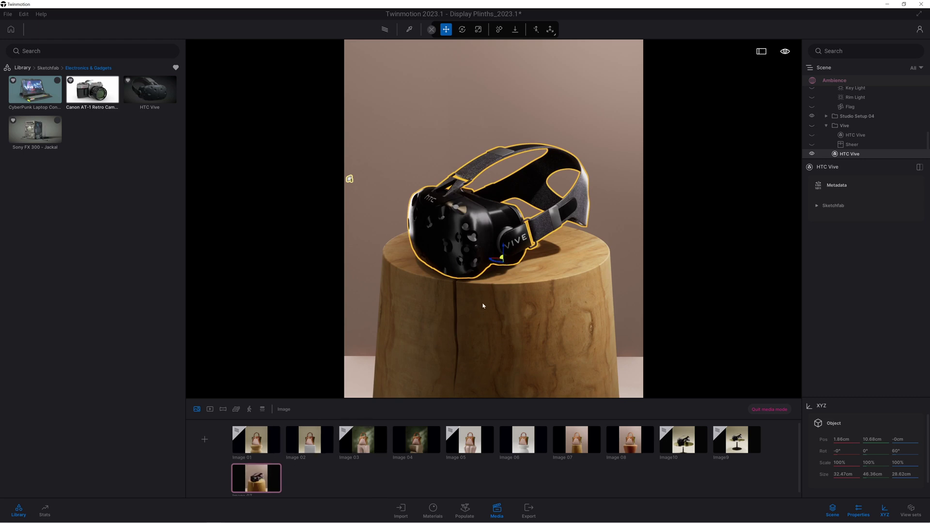
click(383, 30)
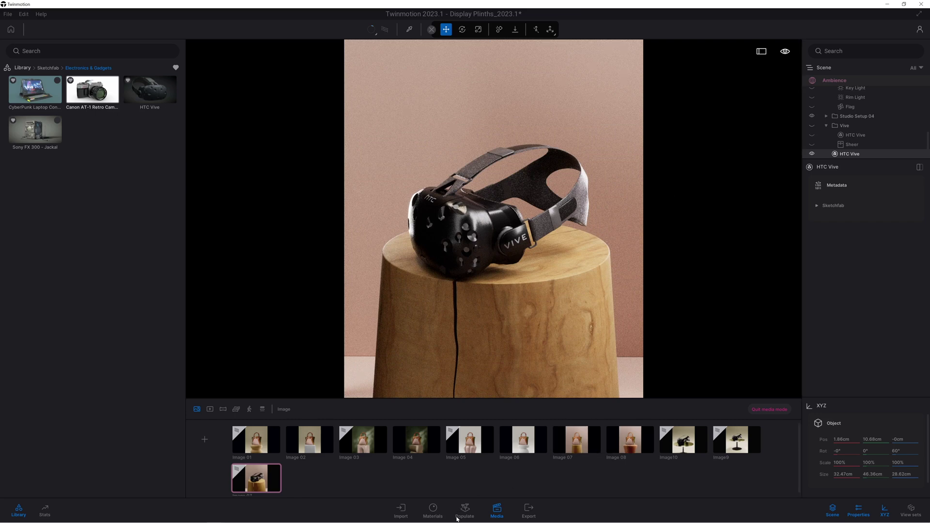
Step: Shorten the scene list and hide the XYZ position and rotation values
click(859, 510)
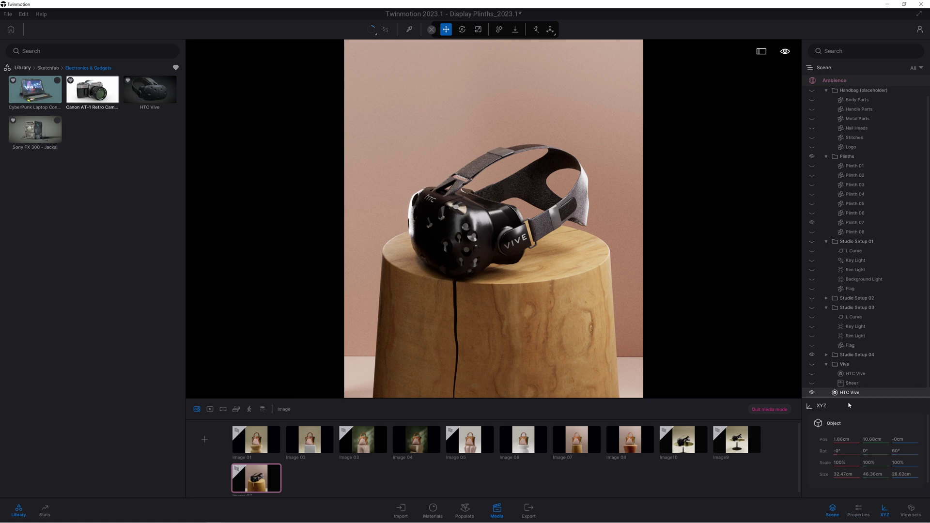
drag(849, 398, 848, 211)
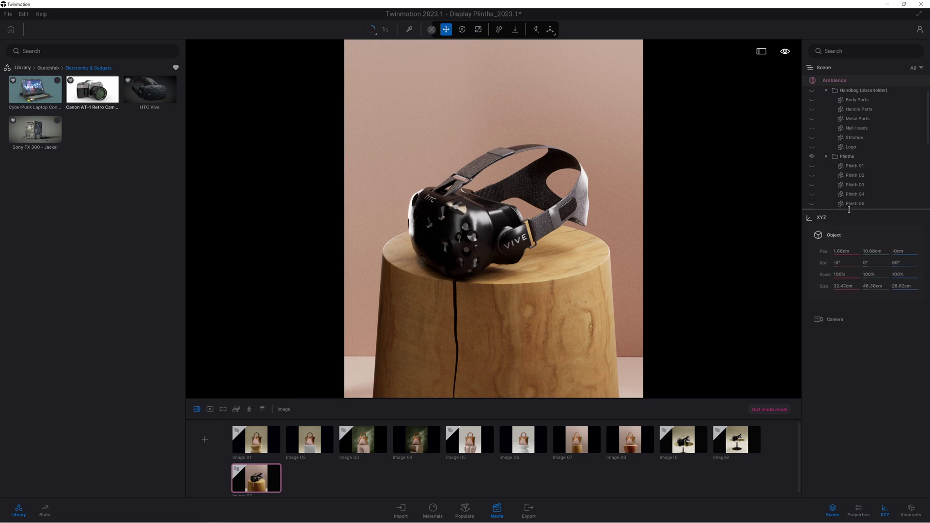
click(883, 511)
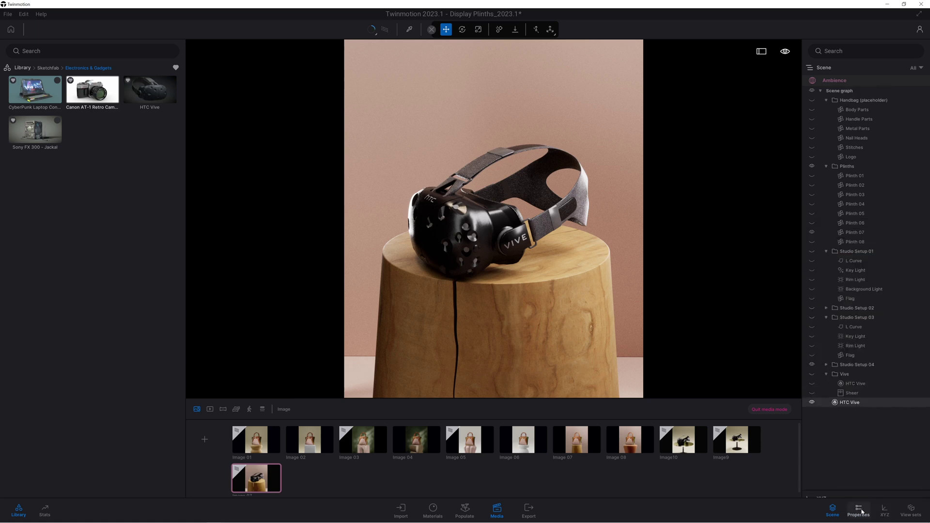
Step: Lower Image 07's camera focal length below 85mm to widen the framing
click(858, 509)
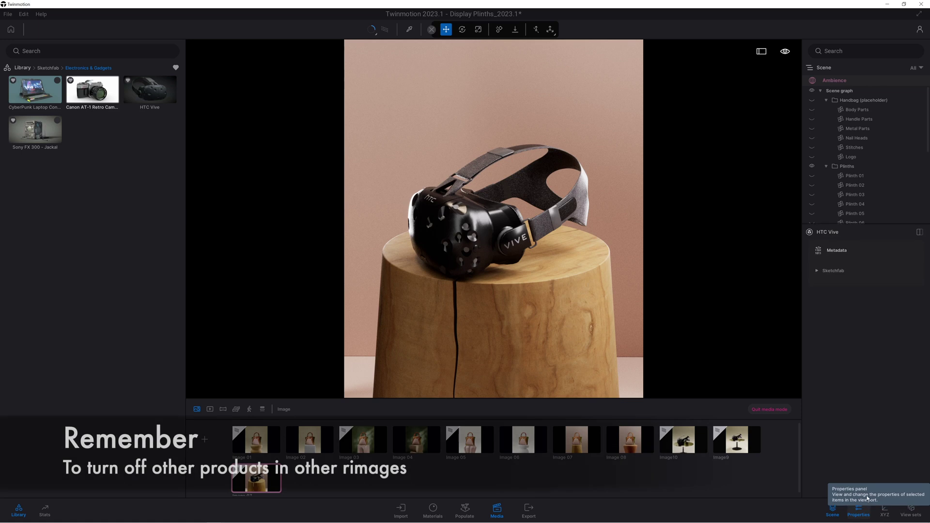
click(249, 481)
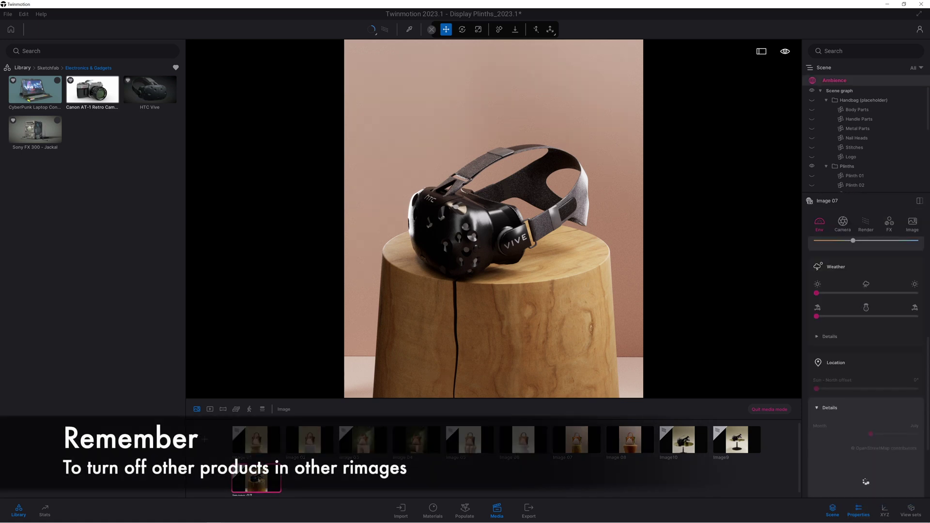
click(843, 221)
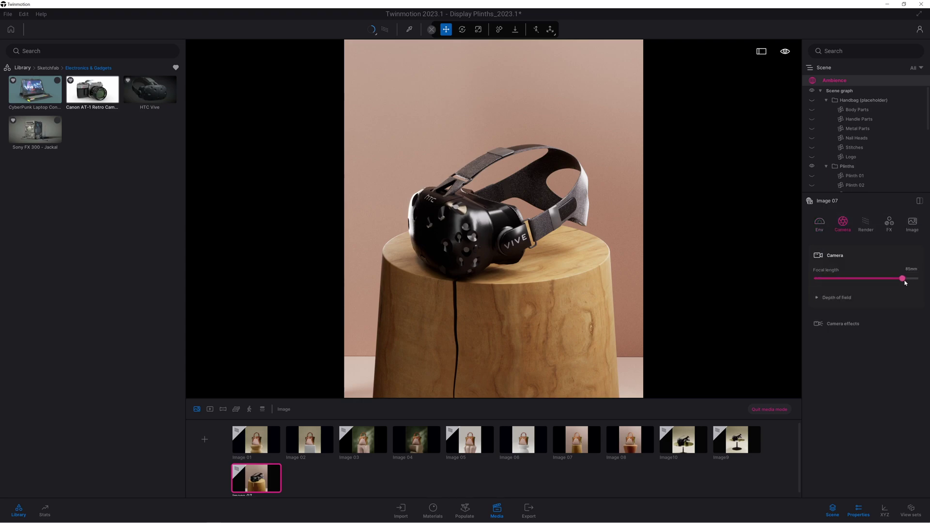
mouse_move(901, 278)
mouse_down()
mouse_move(877, 279)
mouse_move(904, 278)
mouse_up()
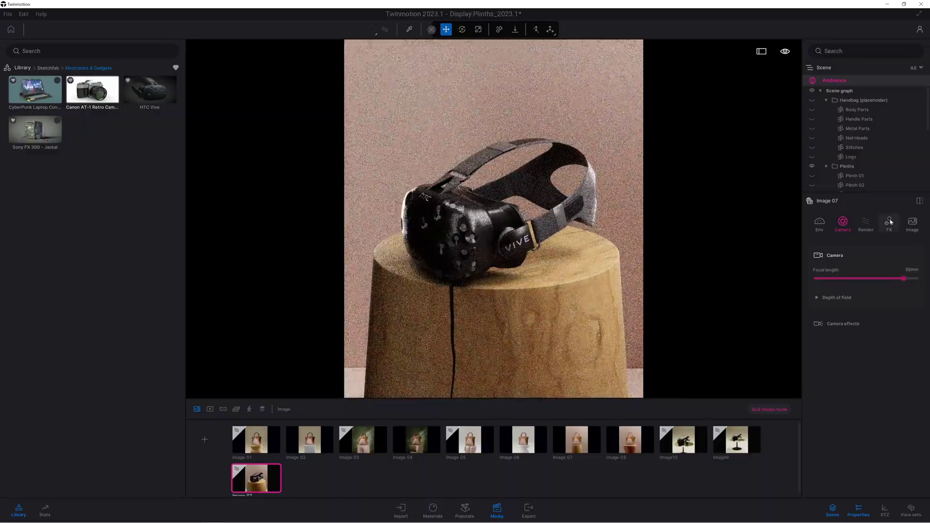
Step: Set Image 07's path-tracer quality to Medium and choose a custom output size
click(866, 223)
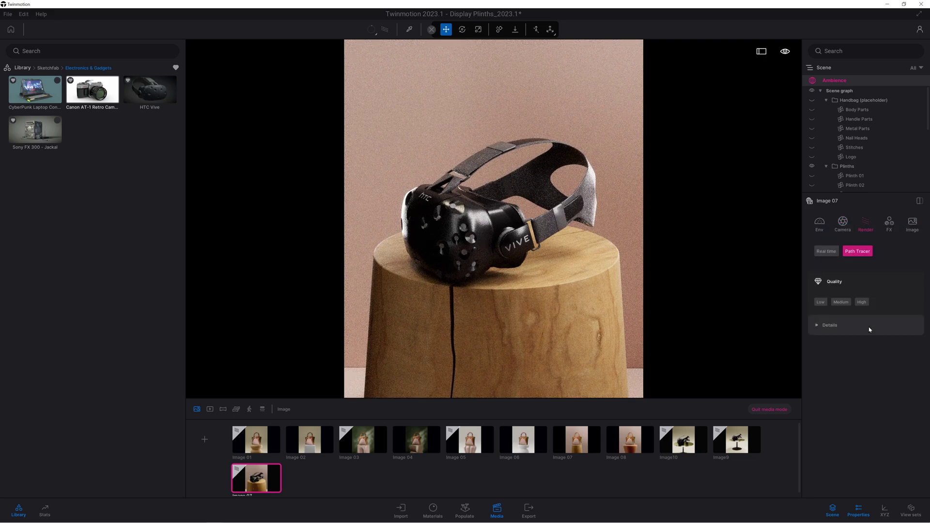
click(842, 302)
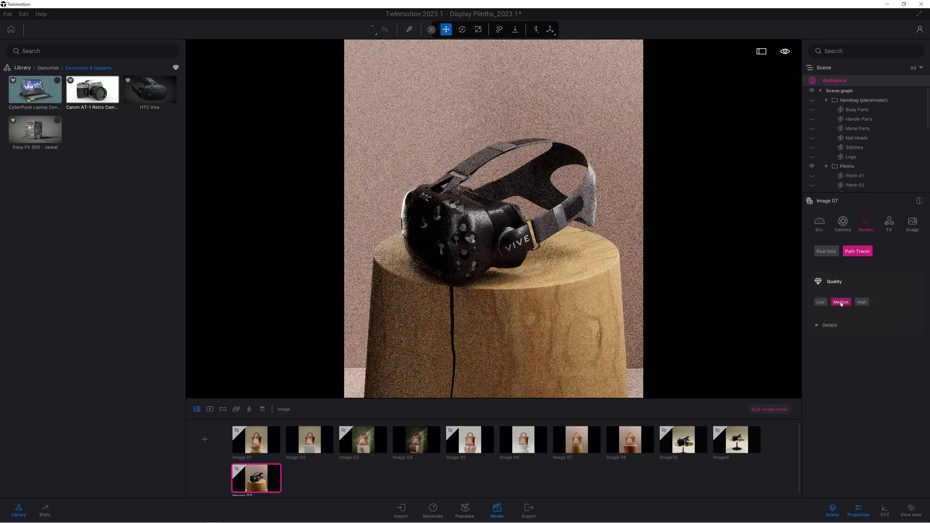
click(911, 224)
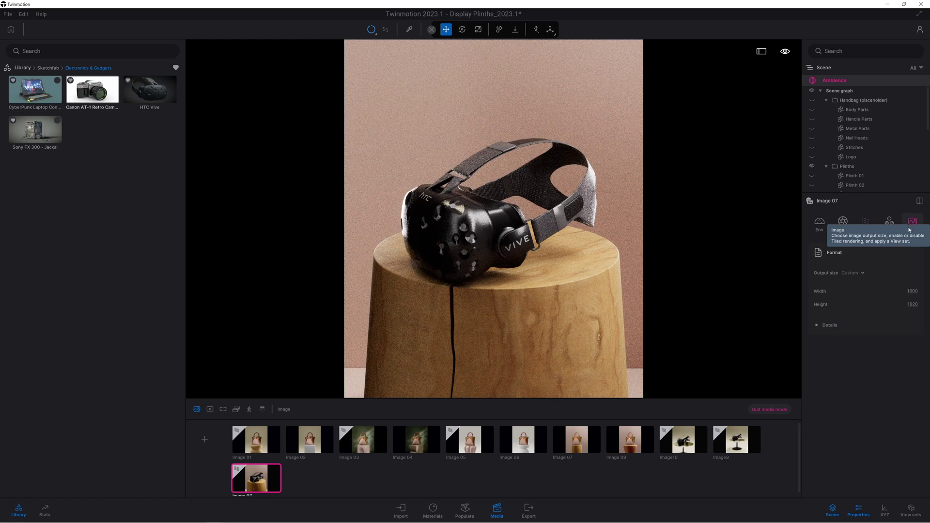
click(858, 272)
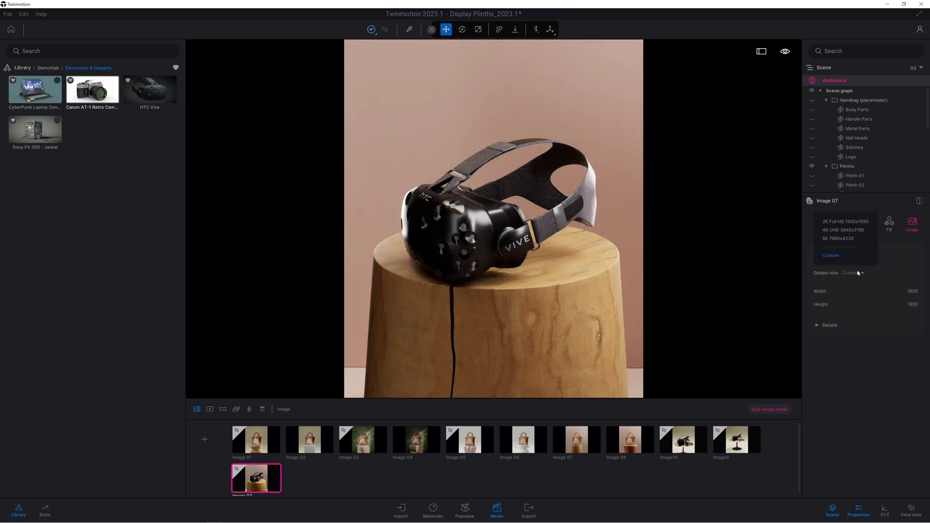
Step: Enter 2000 × 2000 as Image 07's output width and height
click(909, 305)
drag(907, 291, 922, 290)
text(2000)
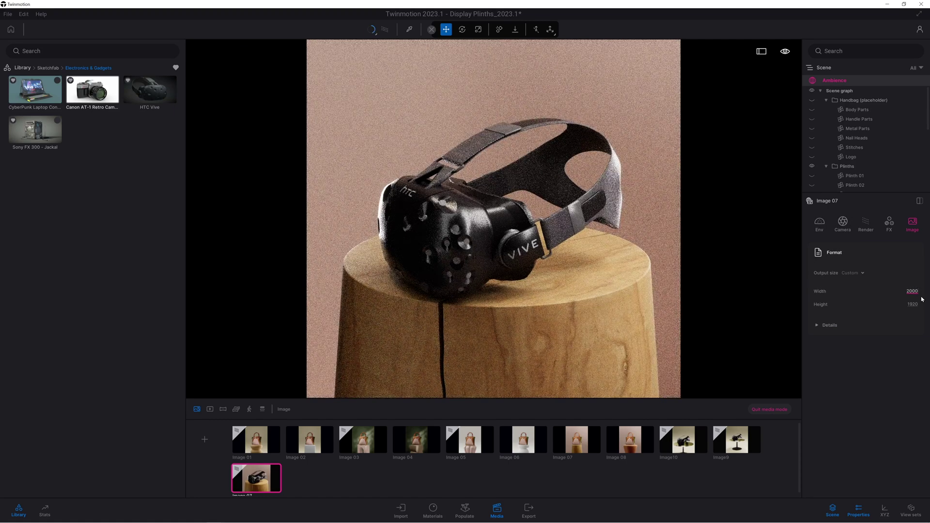
click(909, 304)
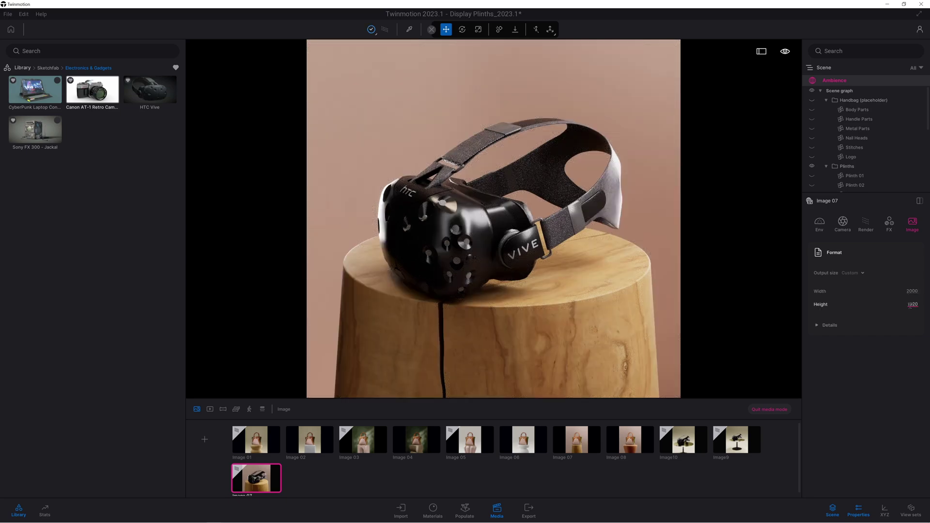
double_click(910, 305)
text(2000)
key(Return)
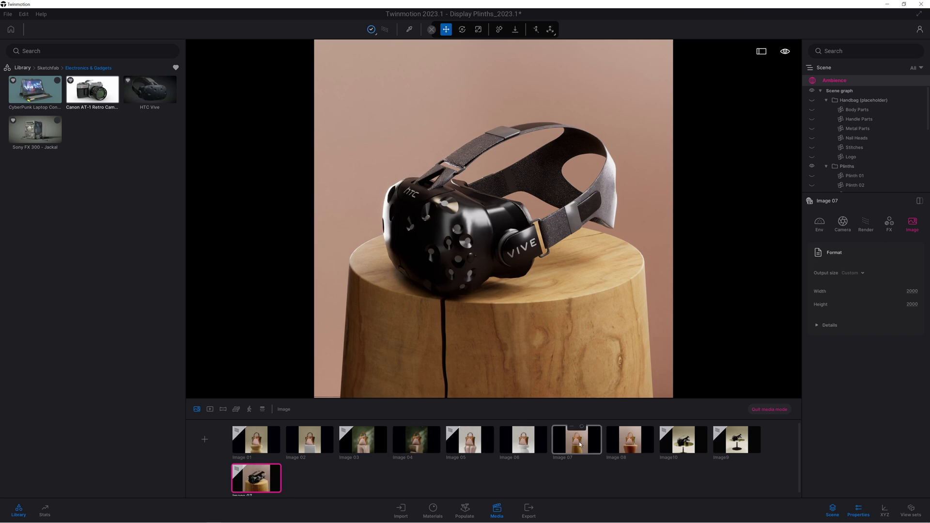
click(307, 443)
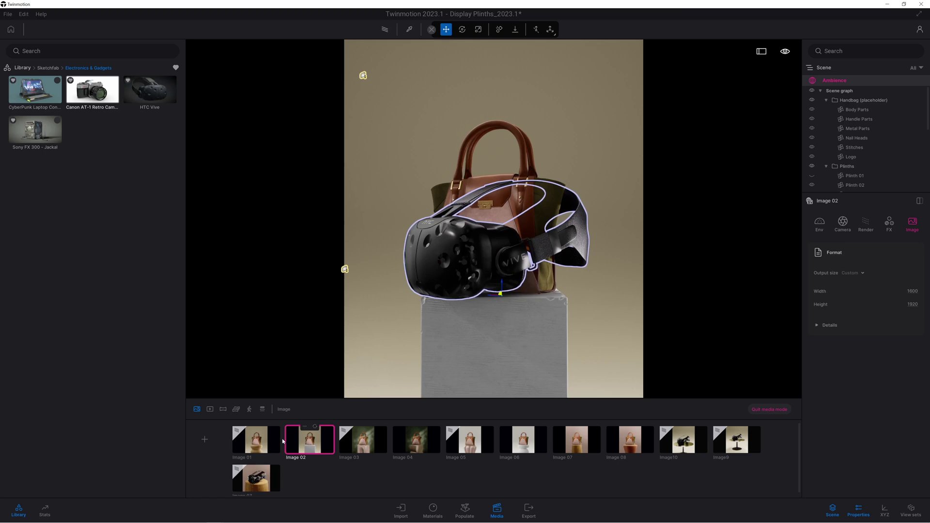
Step: Duplicate Image 02, hide the HTC Vive and handbag, and refresh the bare-plinth thumbnail
click(305, 427)
click(303, 415)
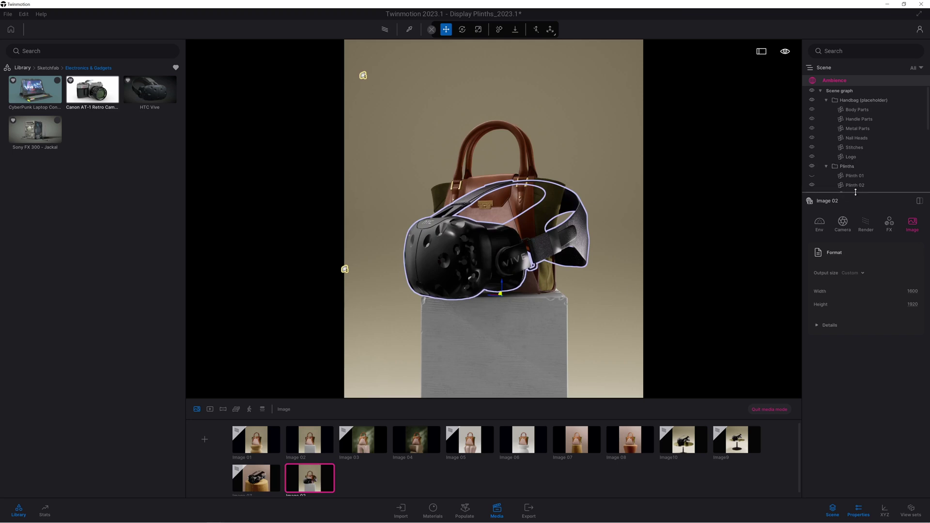
drag(858, 192, 860, 295)
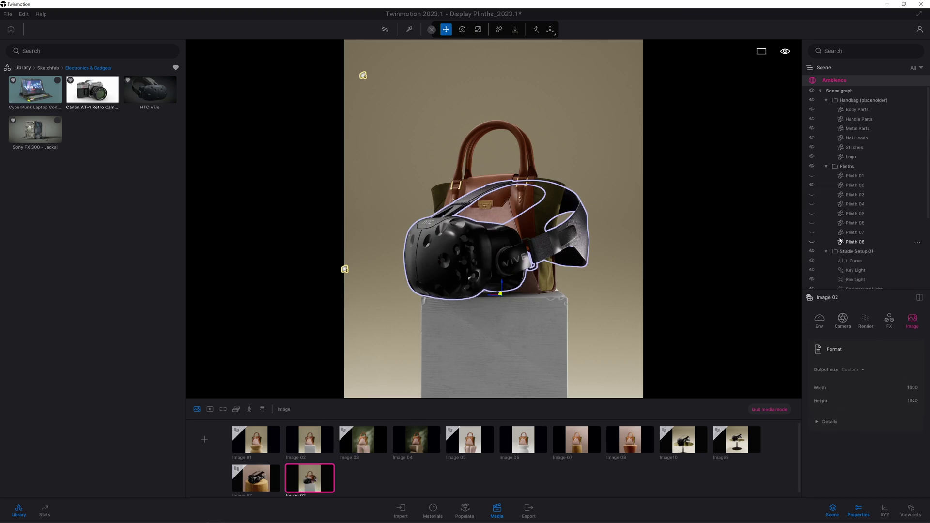
scroll(837, 240, down, 3)
scroll(837, 241, down, 3)
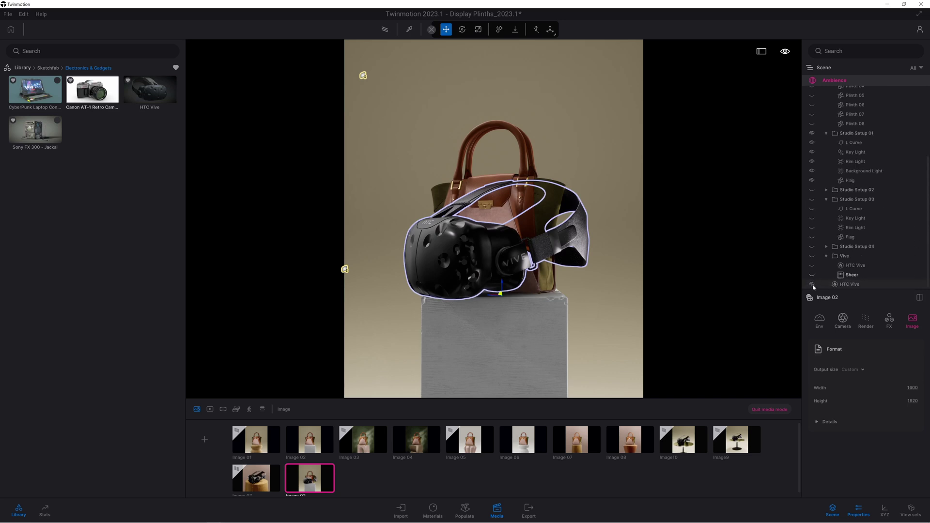
click(823, 276)
click(814, 284)
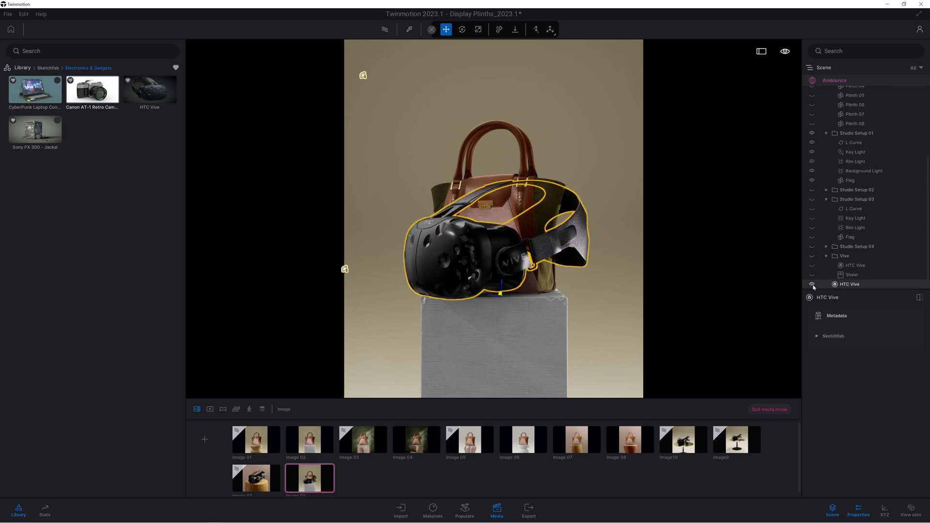
click(812, 284)
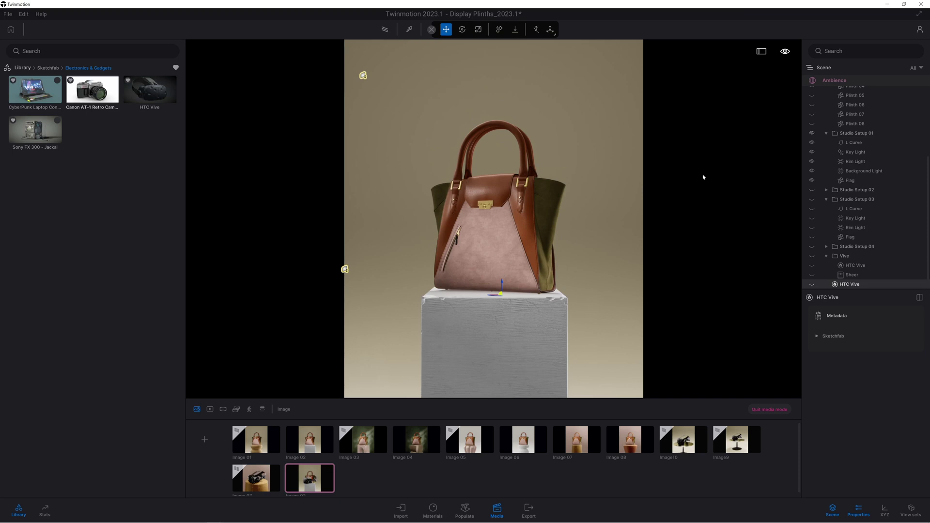
scroll(848, 180, up, 6)
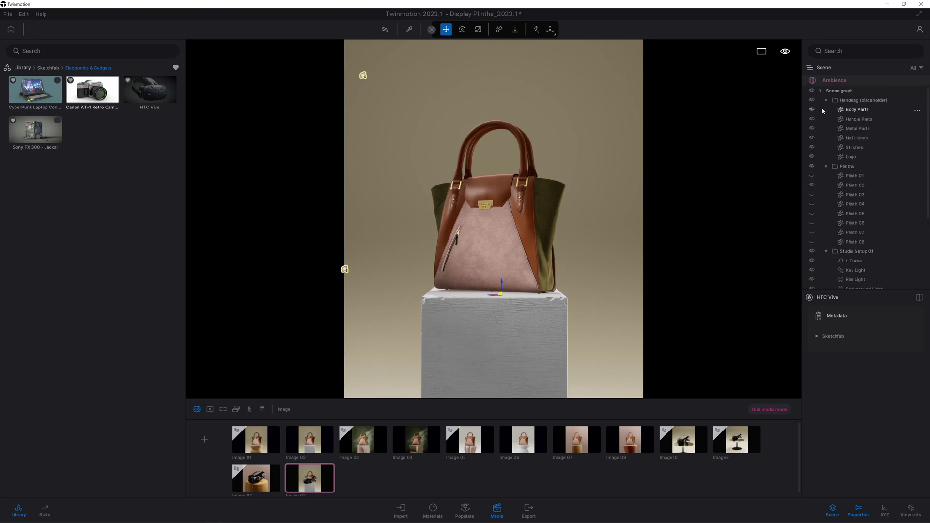
click(812, 100)
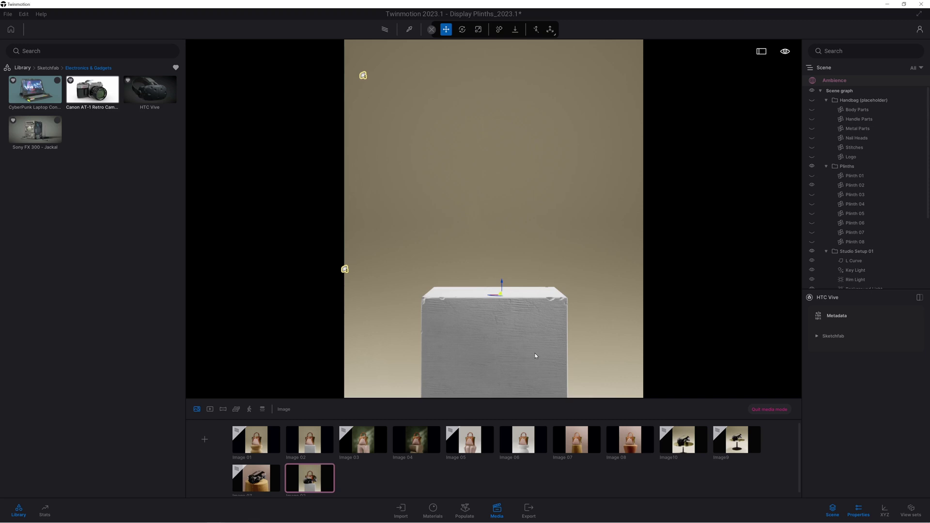
click(314, 466)
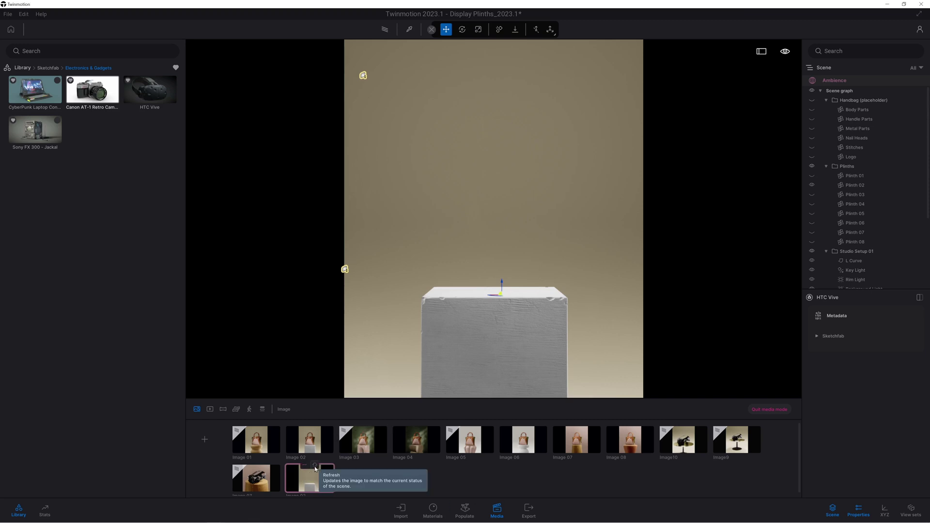
Step: Return to the Image 02 view and drop in the Canon AT-1 Retro Camera
scroll(439, 308, up, 5)
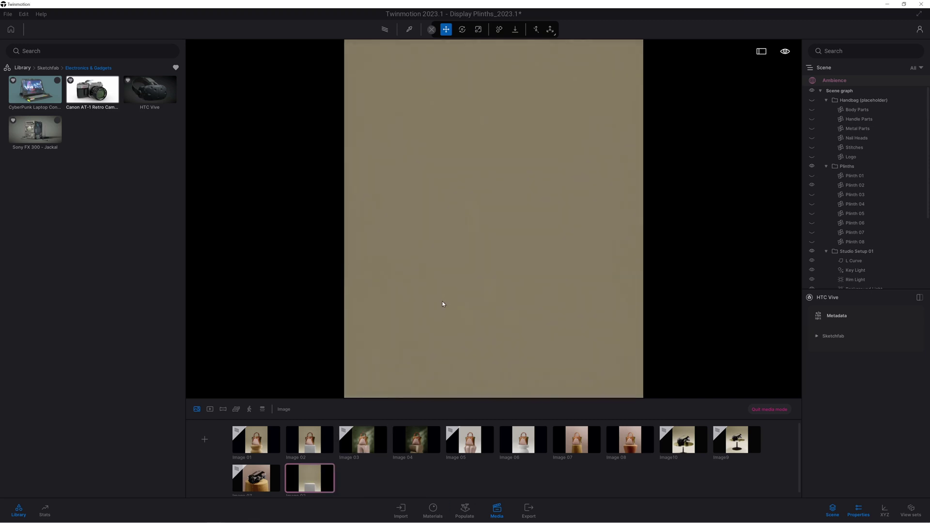
click(317, 477)
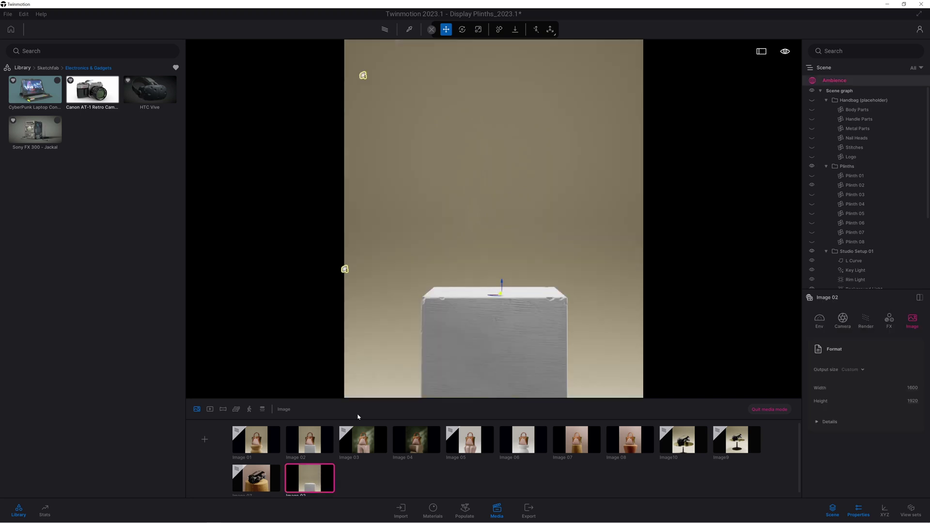
scroll(359, 355, up, 2)
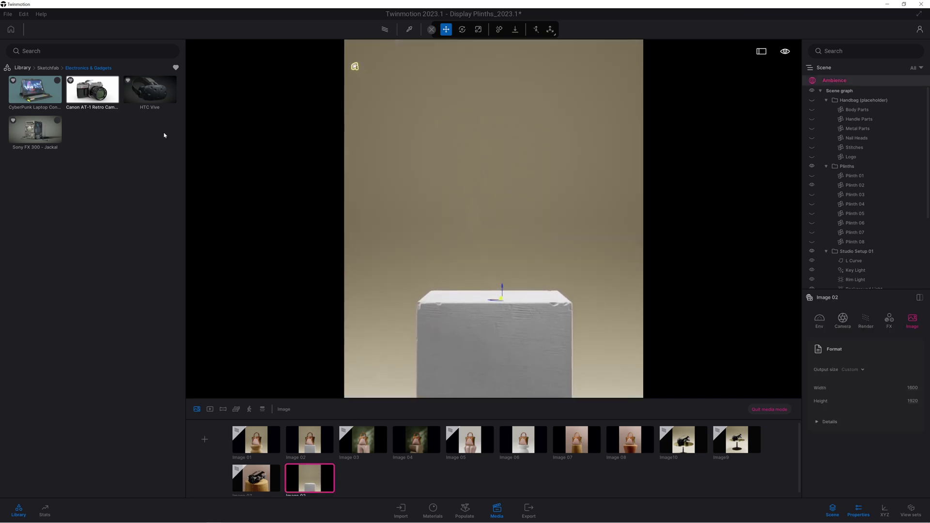
drag(93, 97, 496, 304)
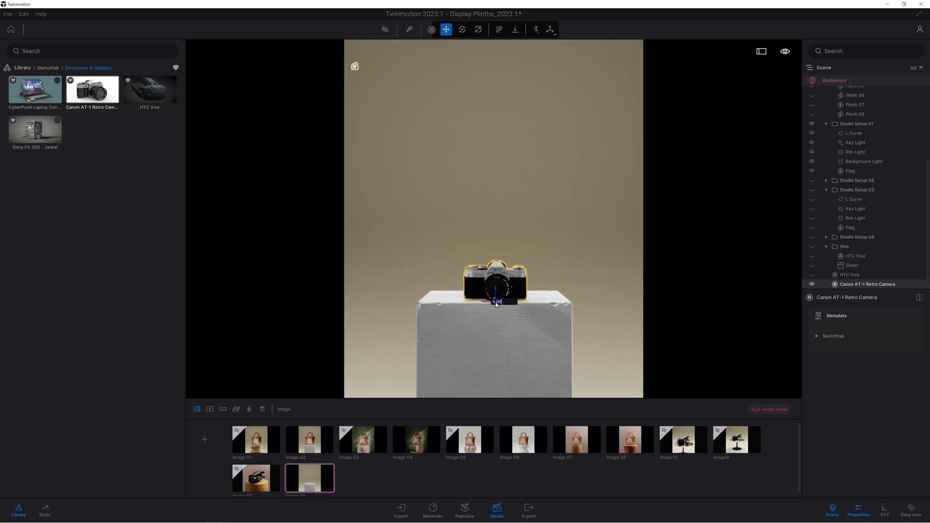
Step: Frame the placed Canon camera, and reset the library to top level without the favourites filter
key(f)
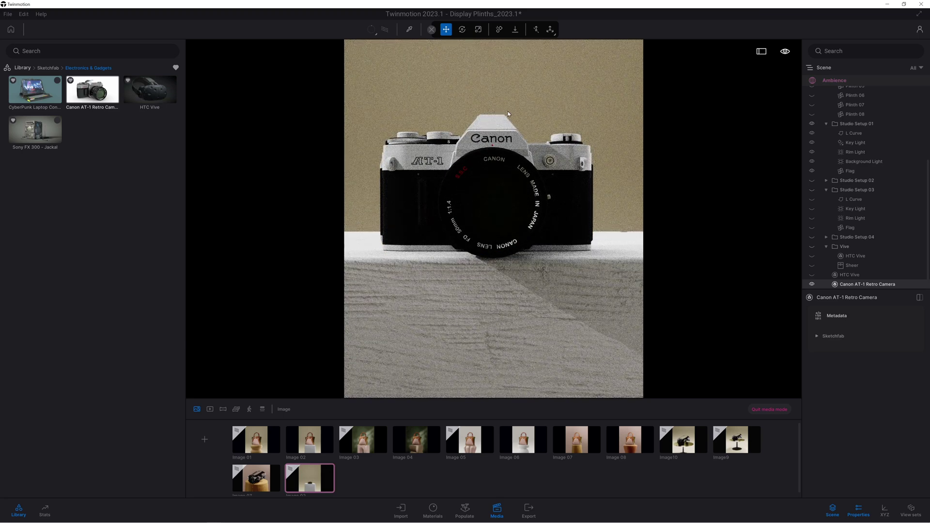
click(23, 68)
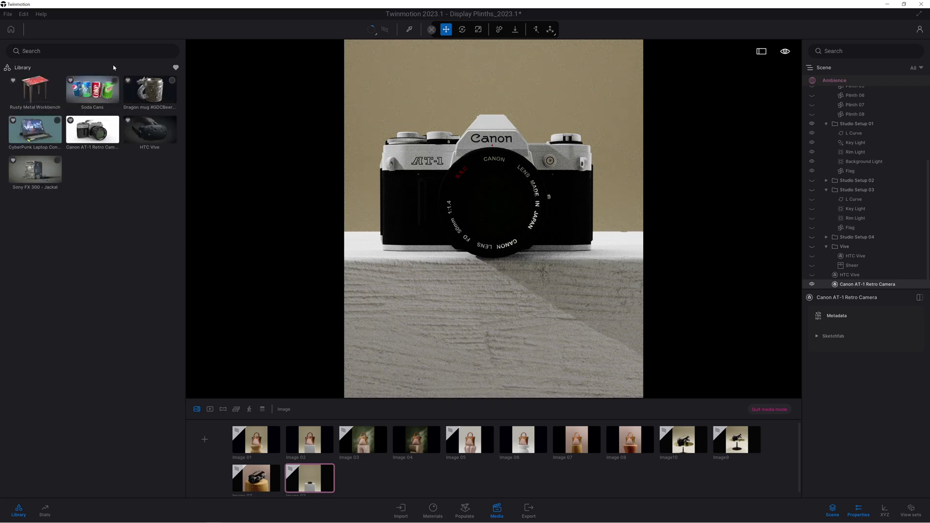
click(175, 68)
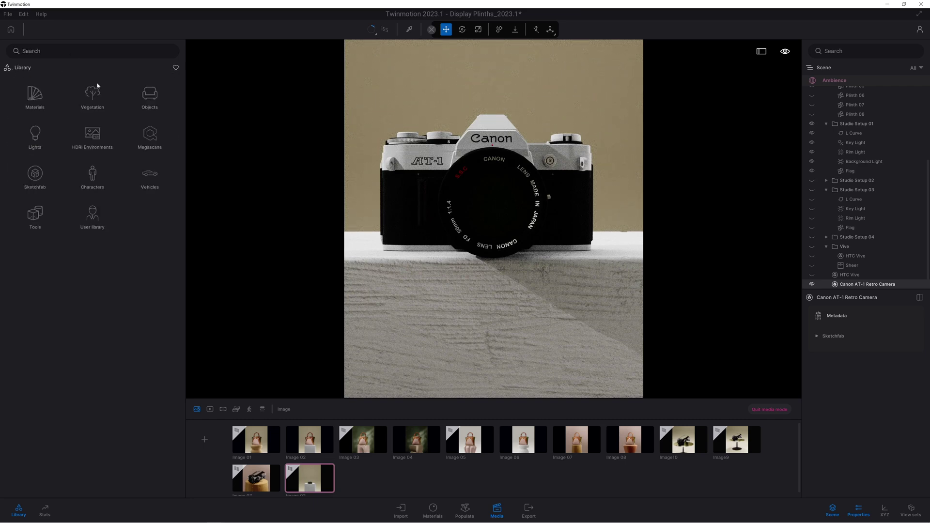
Step: Apply Brushed aluminium 01 from Metal materials to the Canon camera, then undo it
click(31, 95)
click(93, 93)
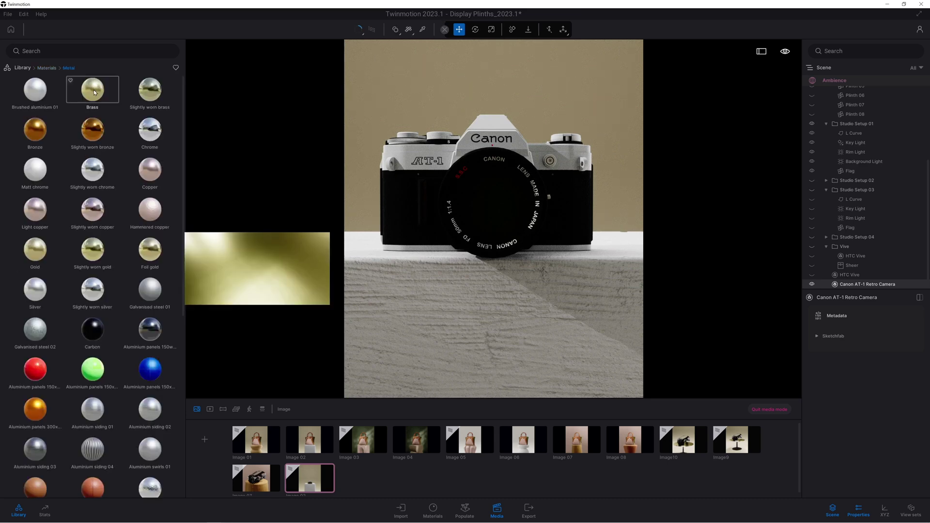
drag(24, 99, 405, 158)
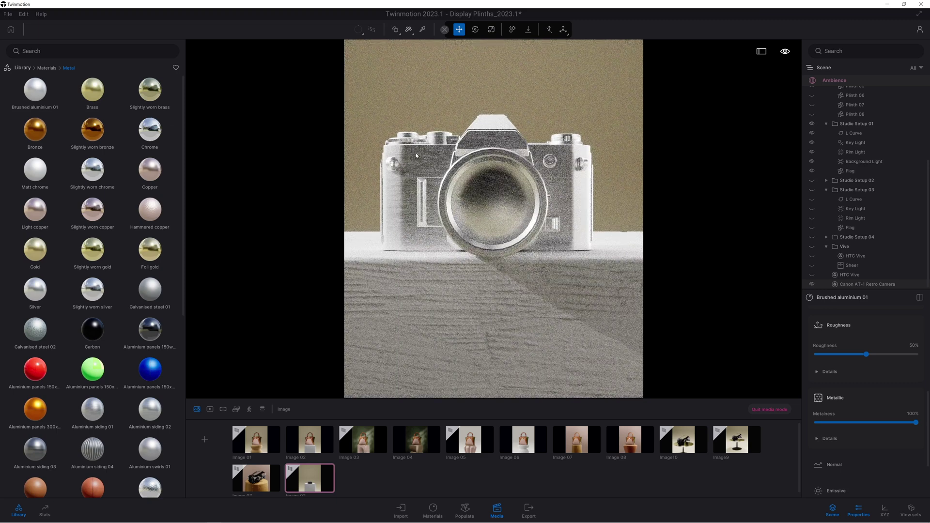
key(ctrl+z)
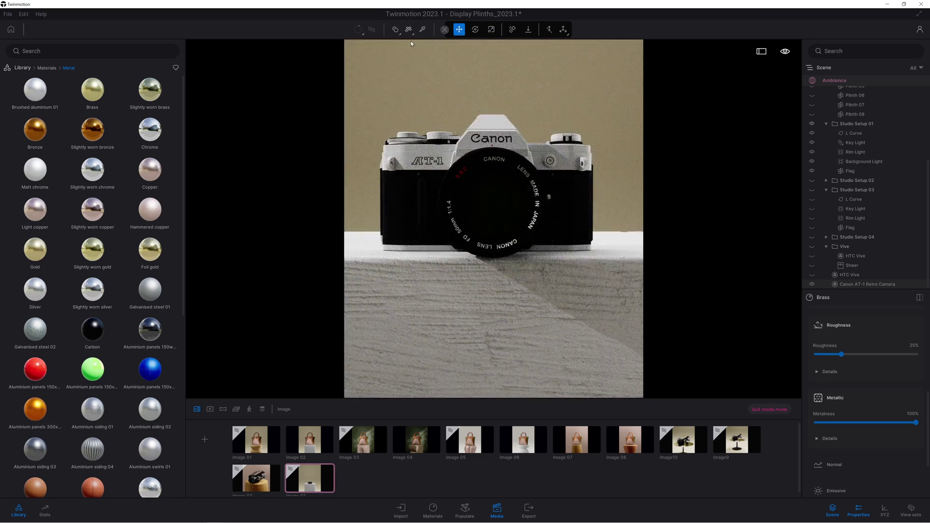
Step: Pick the camera body's material with the eyedropper and show the scene material list
click(422, 30)
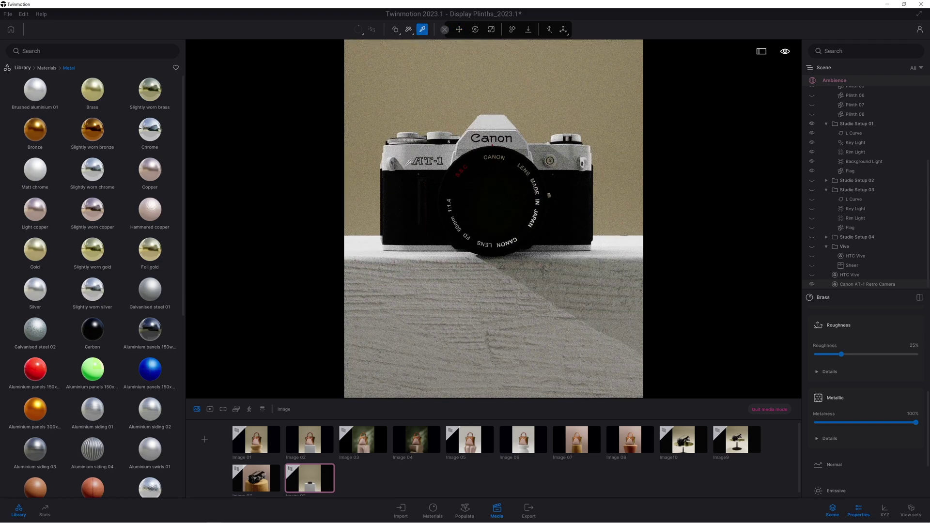
click(407, 164)
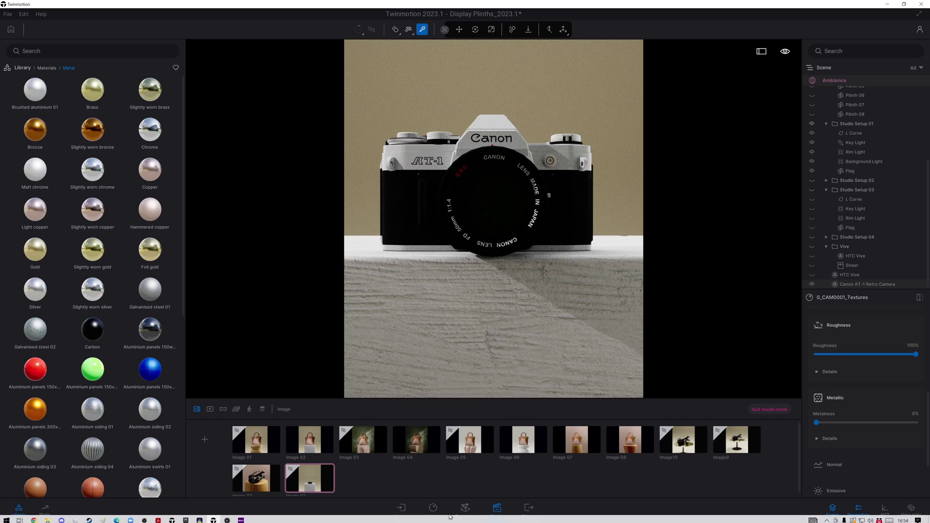
click(432, 510)
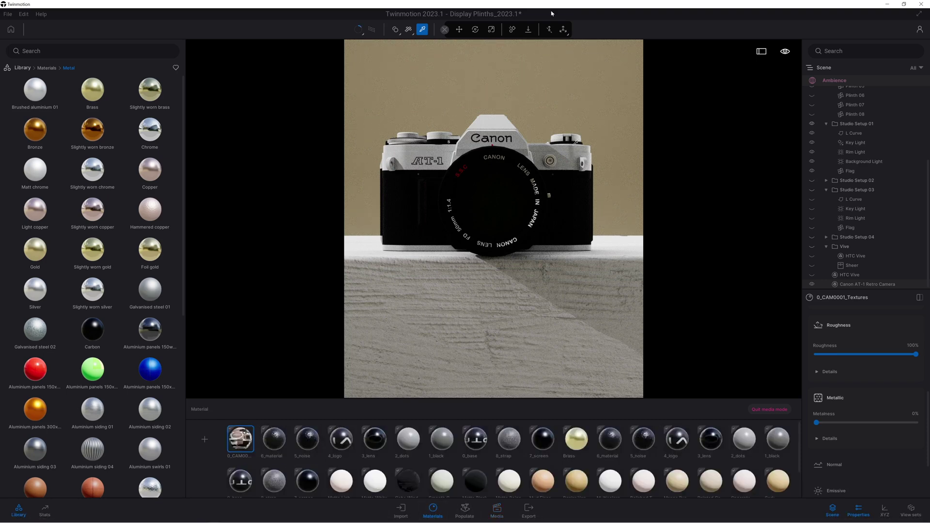
click(459, 29)
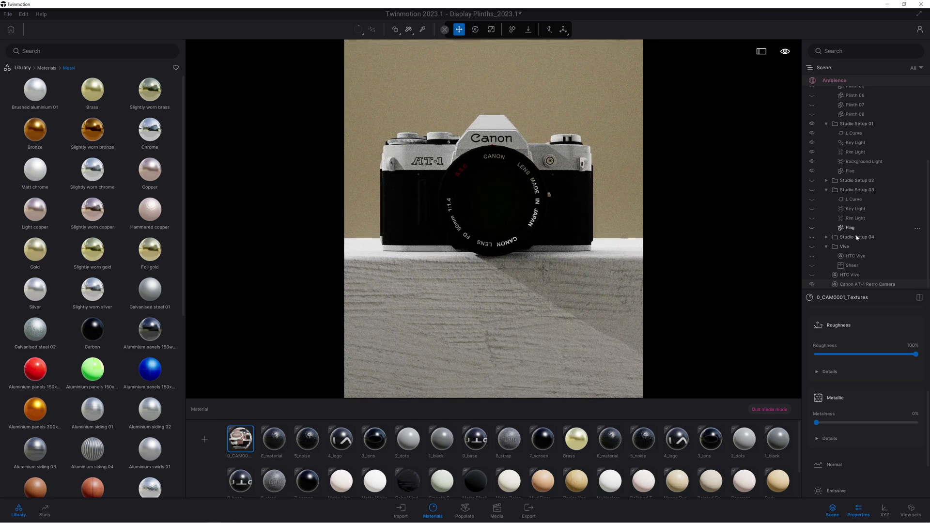
Step: Select the Canon camera and shift the view so it sits lower on the plinth
click(843, 284)
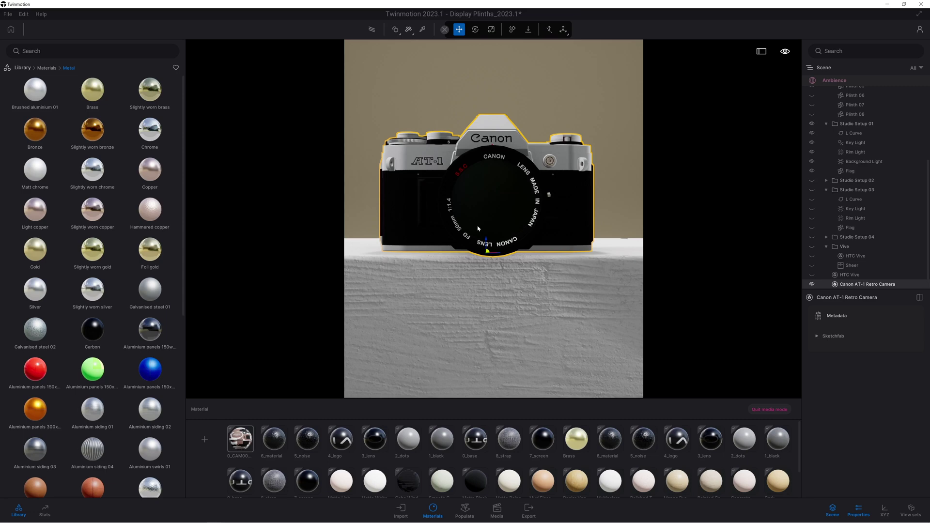
key(Escape)
click(492, 221)
middle_drag(508, 175, 509, 175)
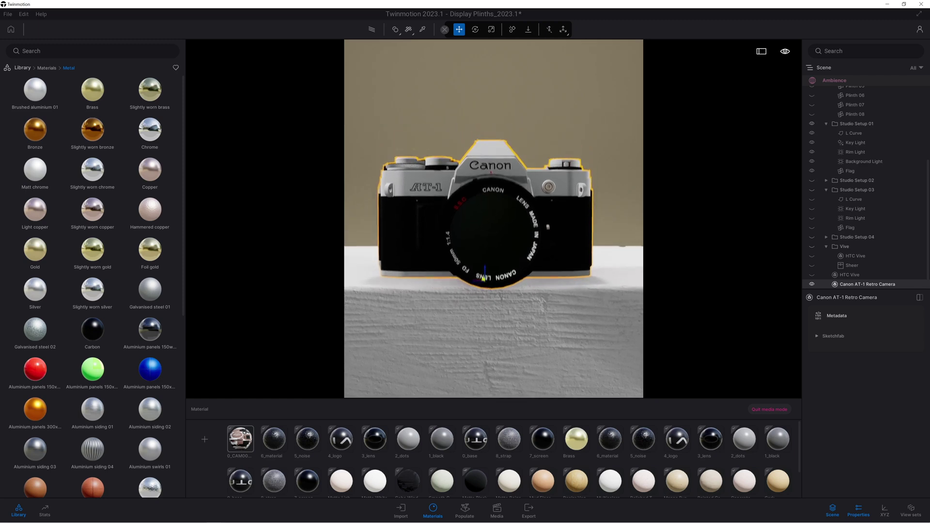
middle_drag(491, 284, 491, 304)
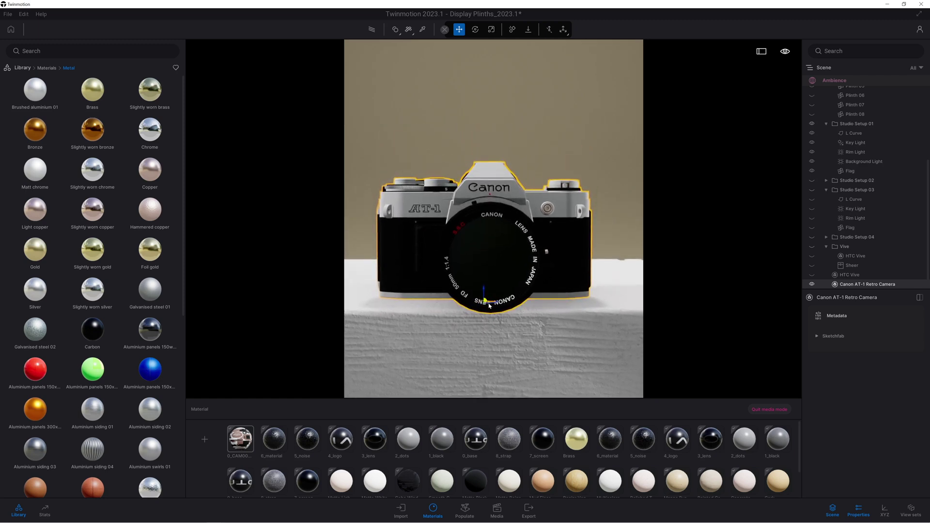
scroll(489, 305, down, 2)
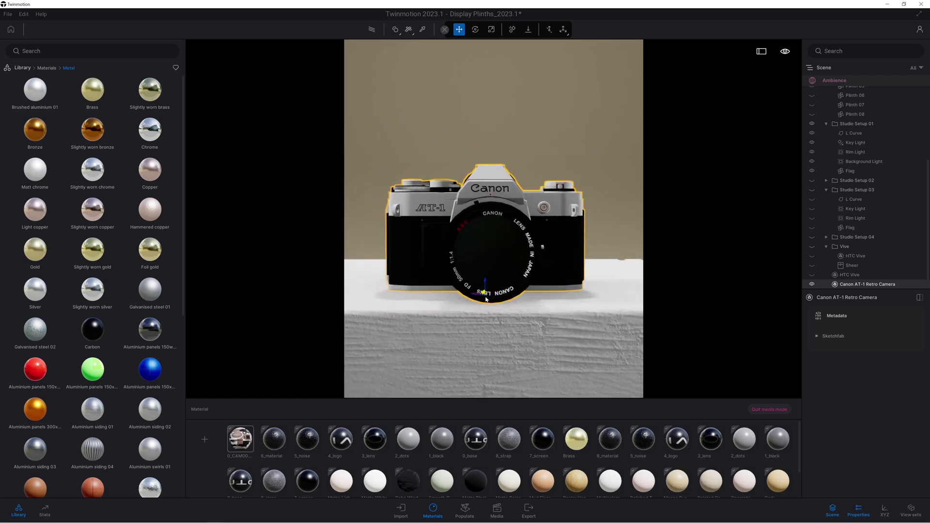
click(884, 510)
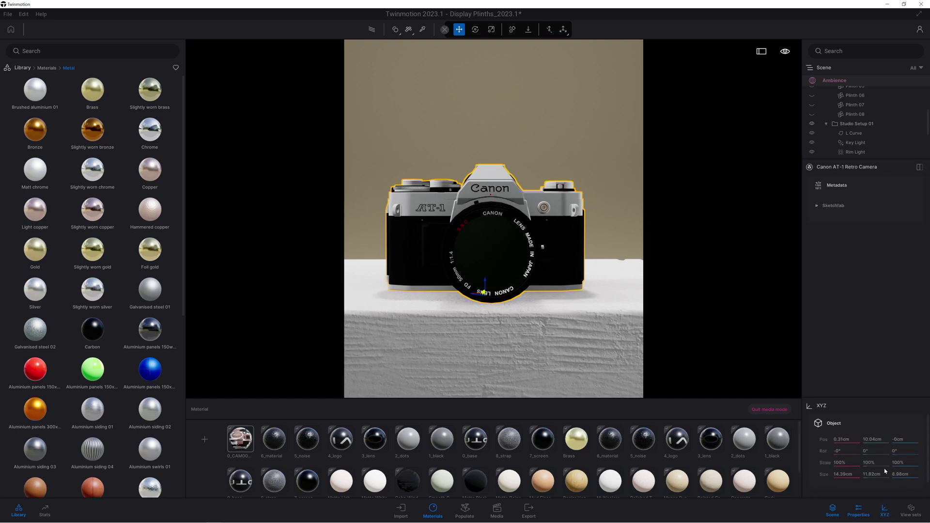
Step: Rotate the Canon camera 45° about Z after undoing X and Y attempts, then deselect it
click(837, 451)
text(45)
key(Return)
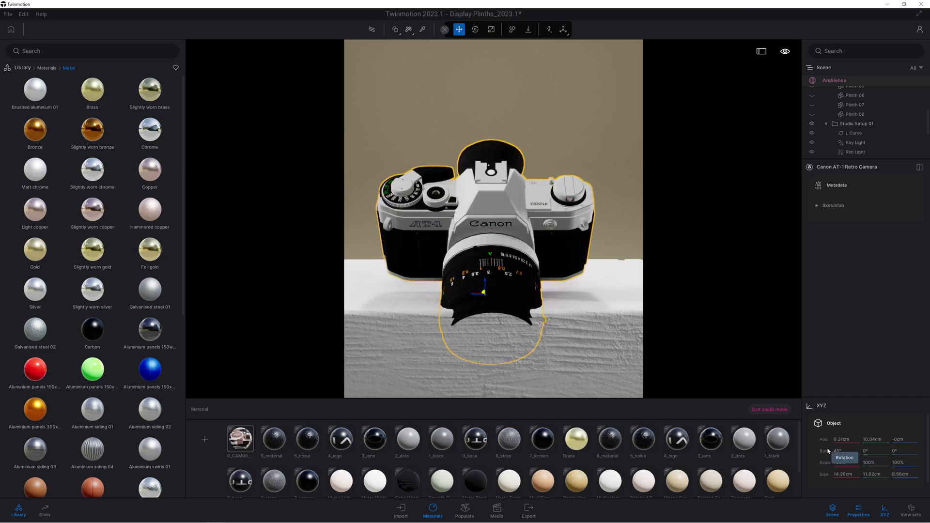
key(ctrl+z)
click(867, 451)
text(4)
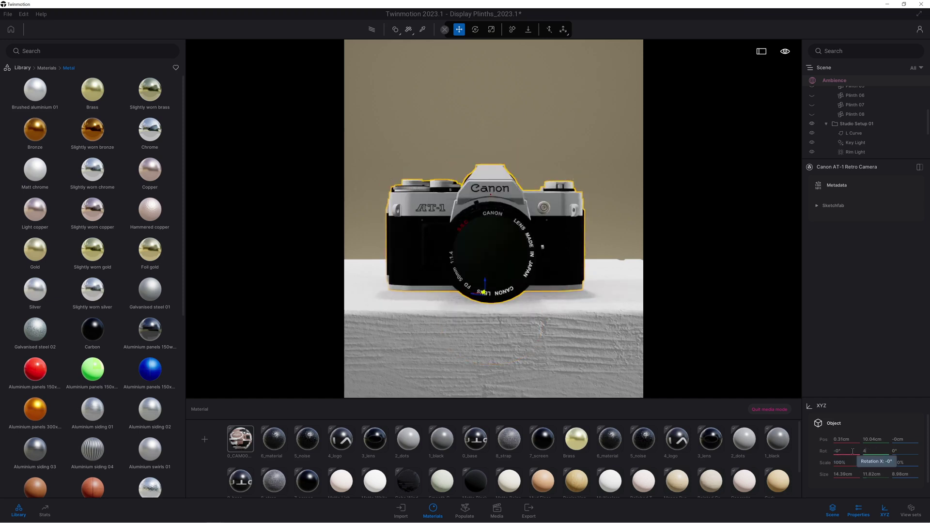
text(5)
key(Return)
key(ctrl+z)
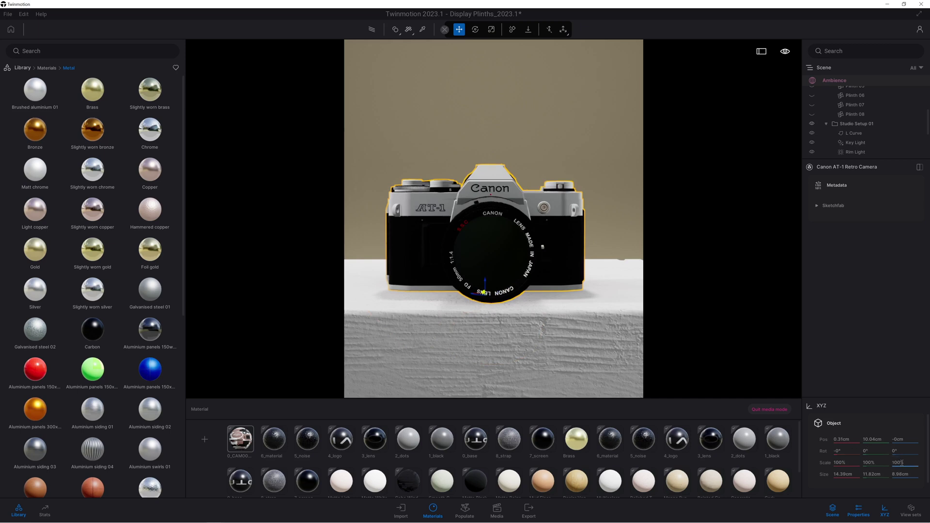
click(902, 451)
text(45)
key(Return)
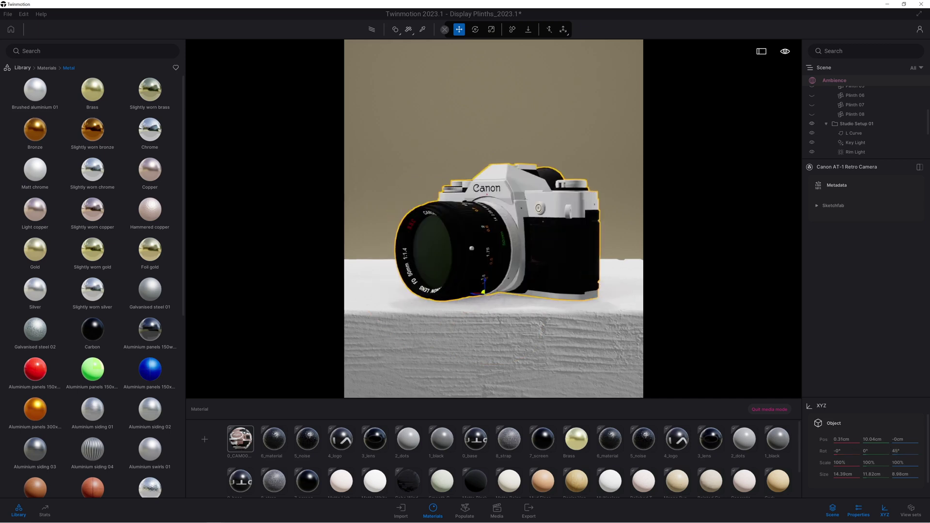
middle_drag(653, 326, 598, 287)
key(Escape)
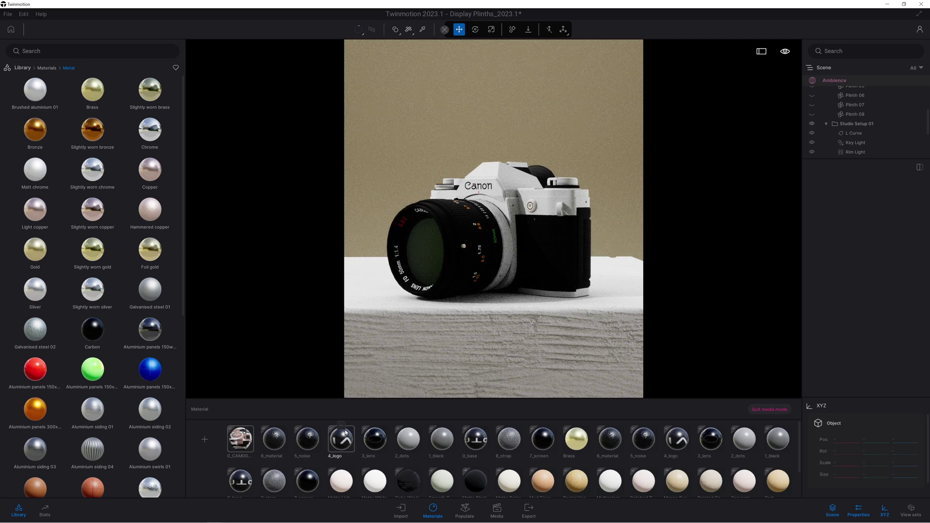
Step: Select the 0_CAM0001_Textures material and toggle the picker between apply-to-one and replace-everywhere modes
click(238, 442)
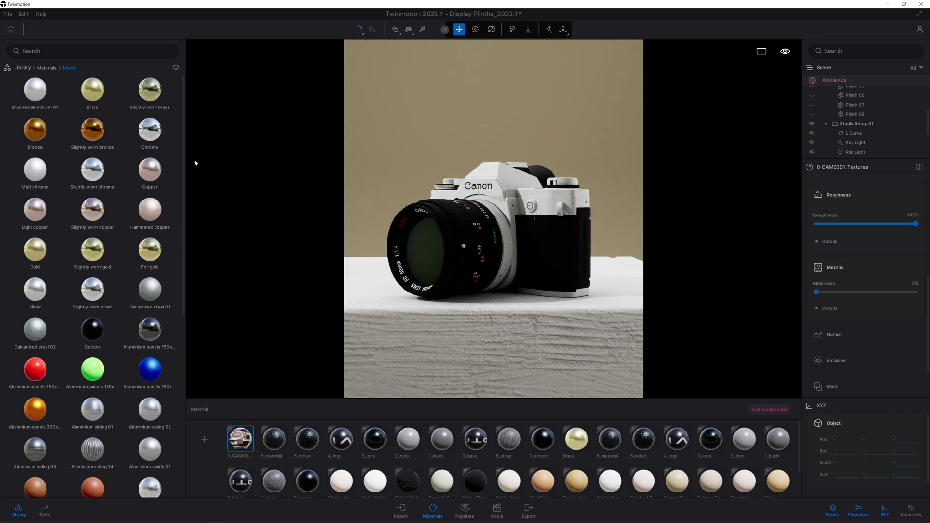
click(395, 30)
click(397, 60)
click(395, 30)
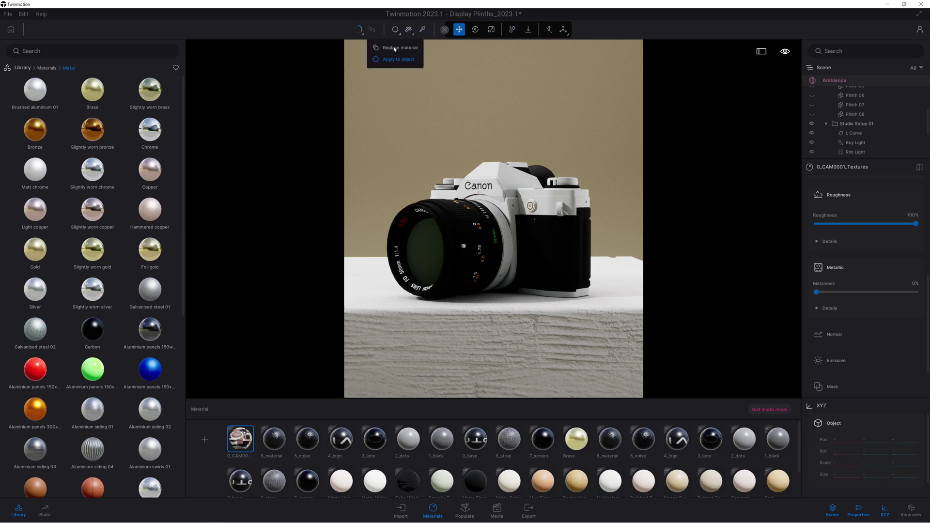
click(395, 48)
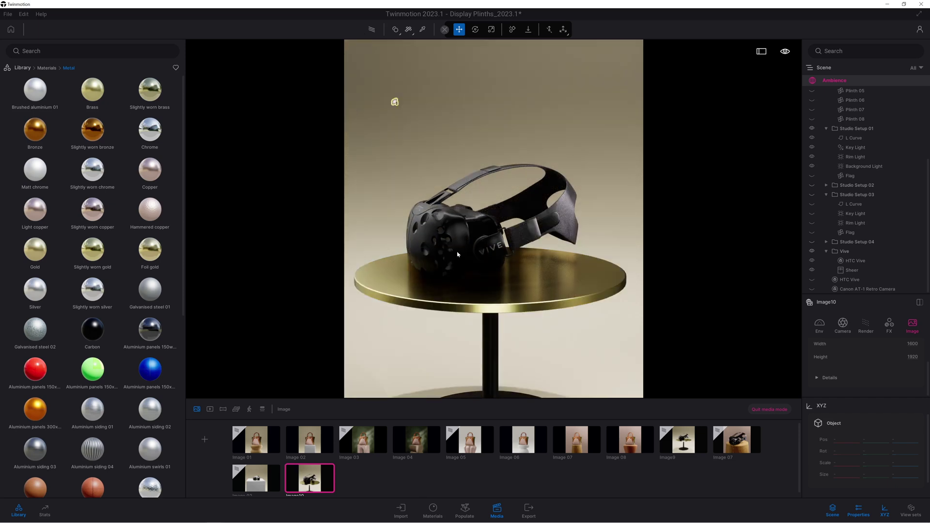
Step: Orbit to look down on the Vive's front and plinth, and save it as Image11
click(485, 264)
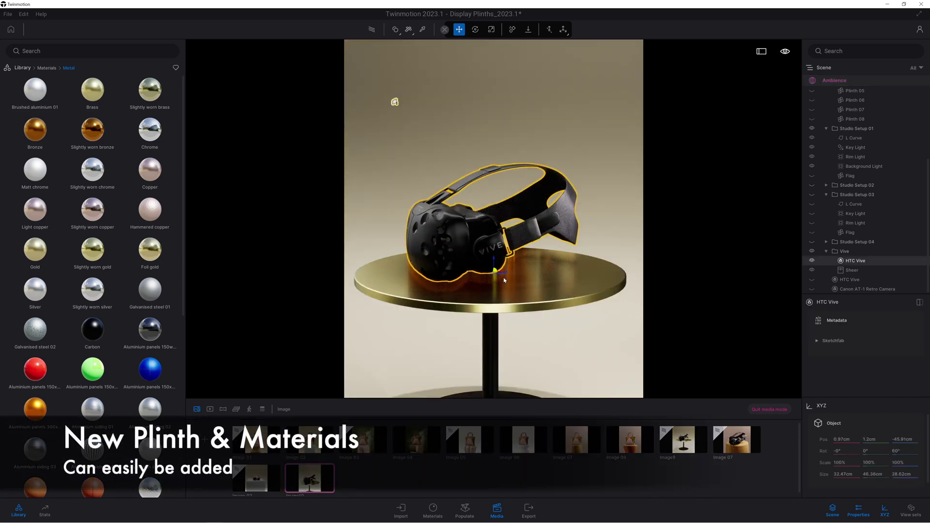
scroll(483, 303, down, 3)
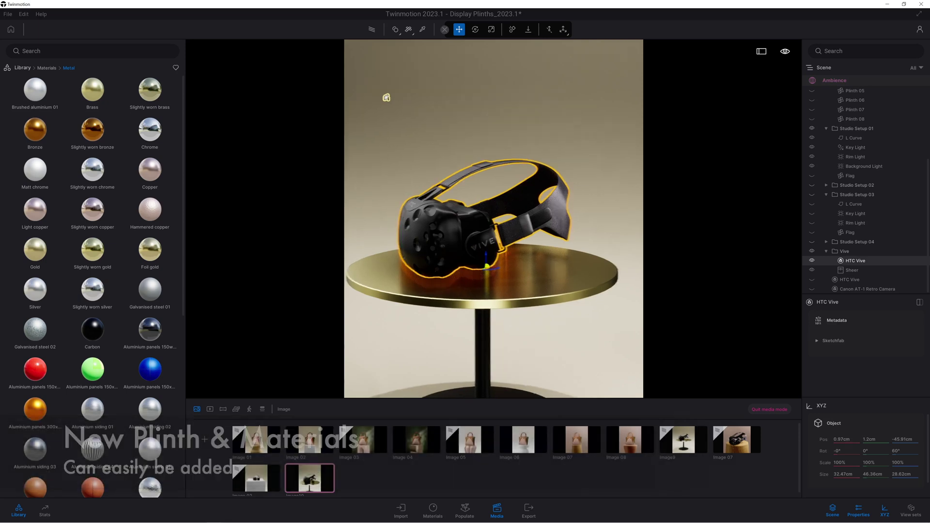
right_drag(468, 279, 565, 286)
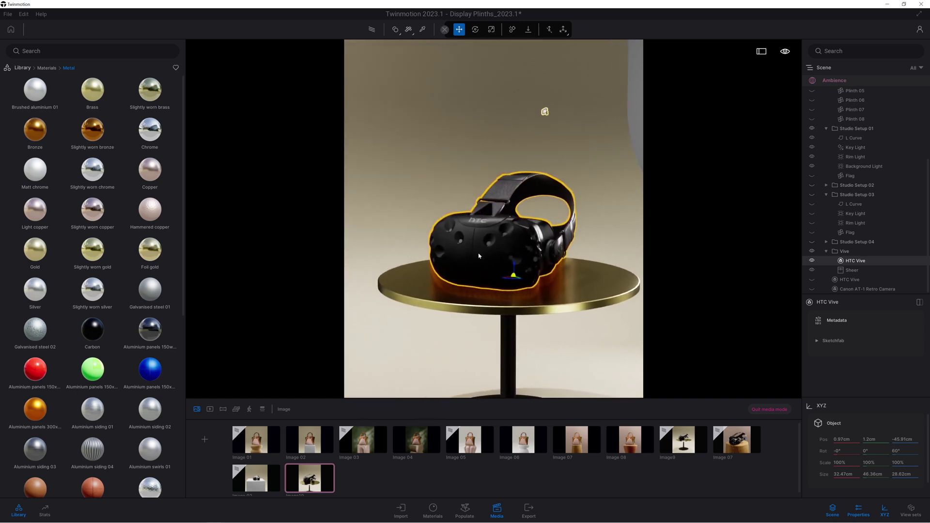
key(Left)
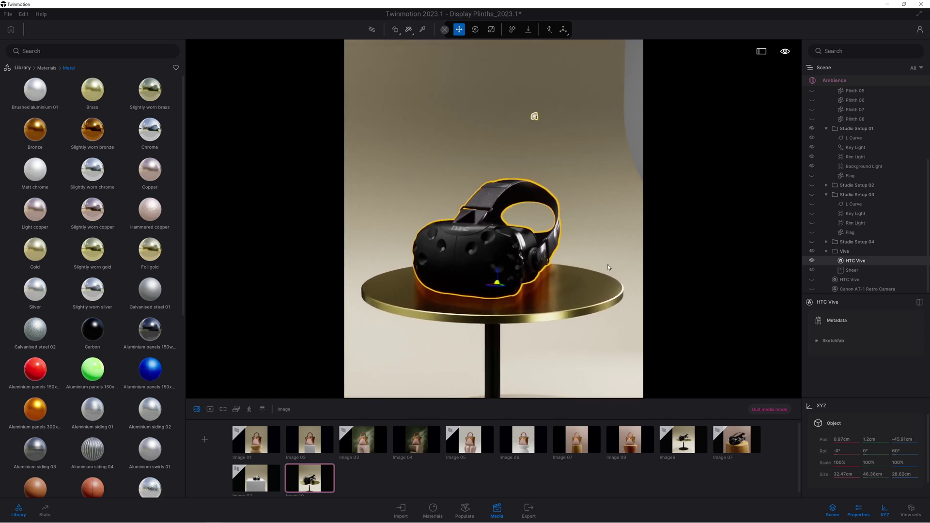
mouse_move(615, 262)
right_down()
mouse_move(669, 263)
mouse_move(615, 266)
mouse_move(615, 288)
mouse_move(615, 257)
right_up()
right_drag(579, 202, 576, 230)
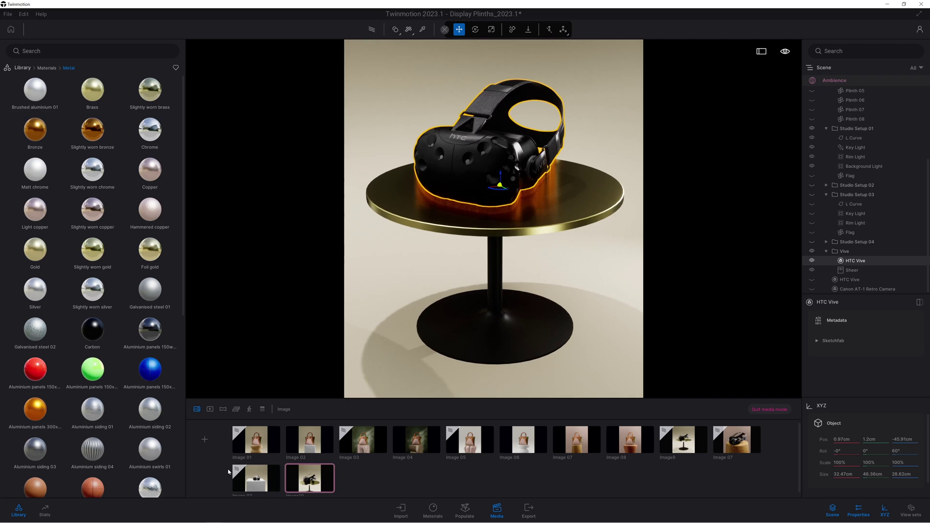
click(204, 439)
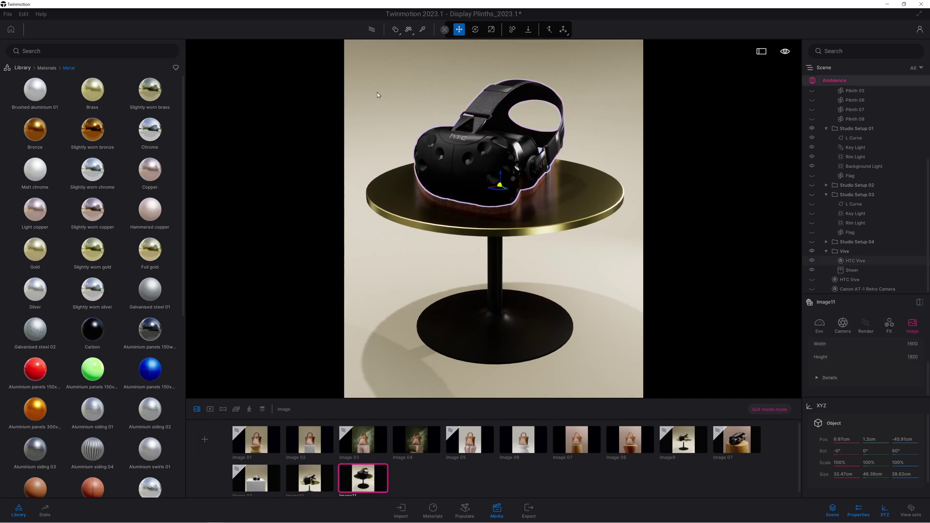
Step: Turn on path tracing at Medium quality
click(373, 30)
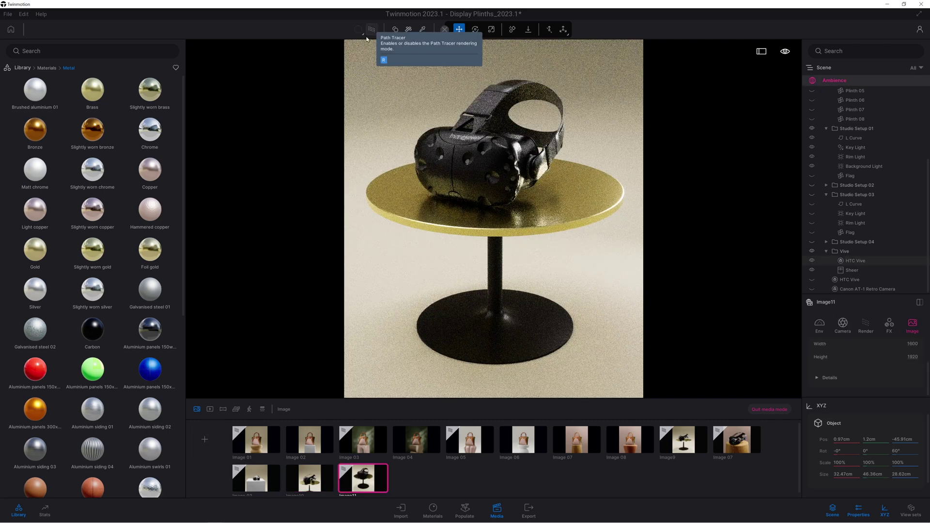
click(358, 31)
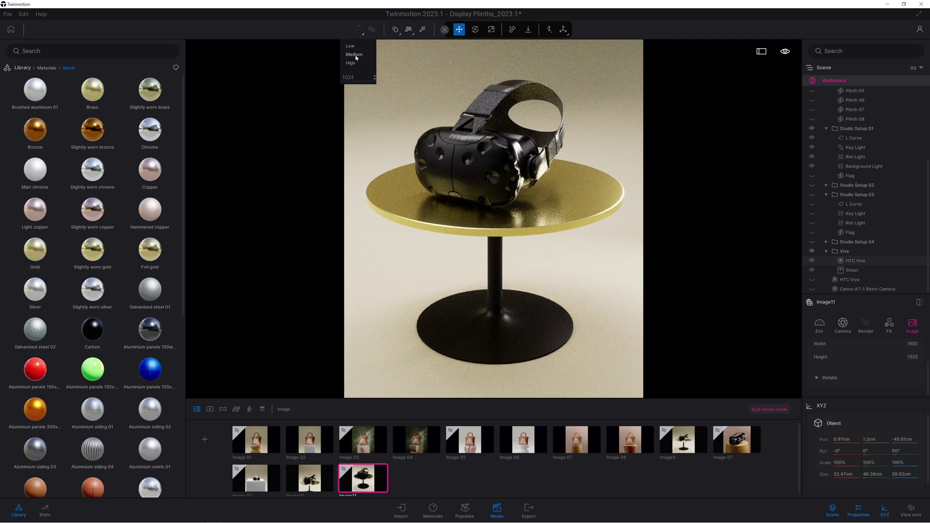
click(355, 55)
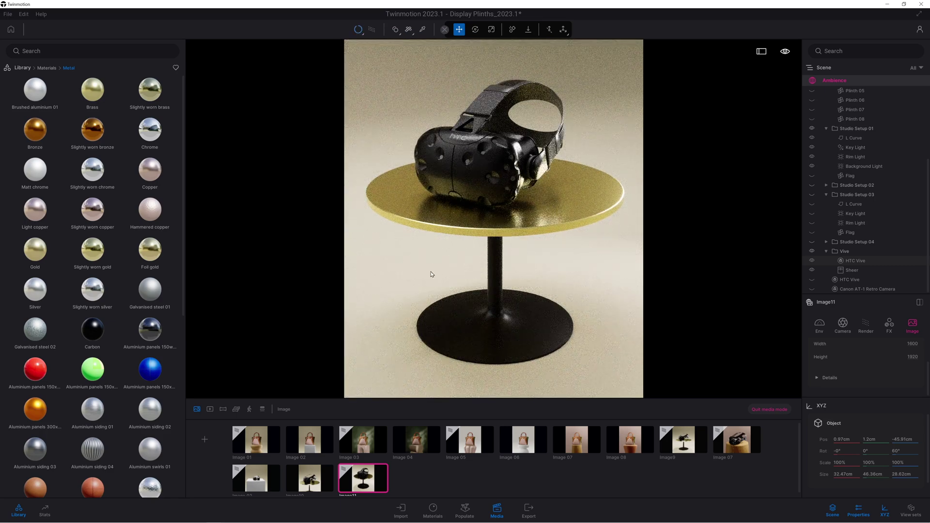
Step: Apply Chrome to the plinth top, Aluminium panels 150wide to the backdrop, Brushed aluminium to the floor
drag(150, 127, 407, 195)
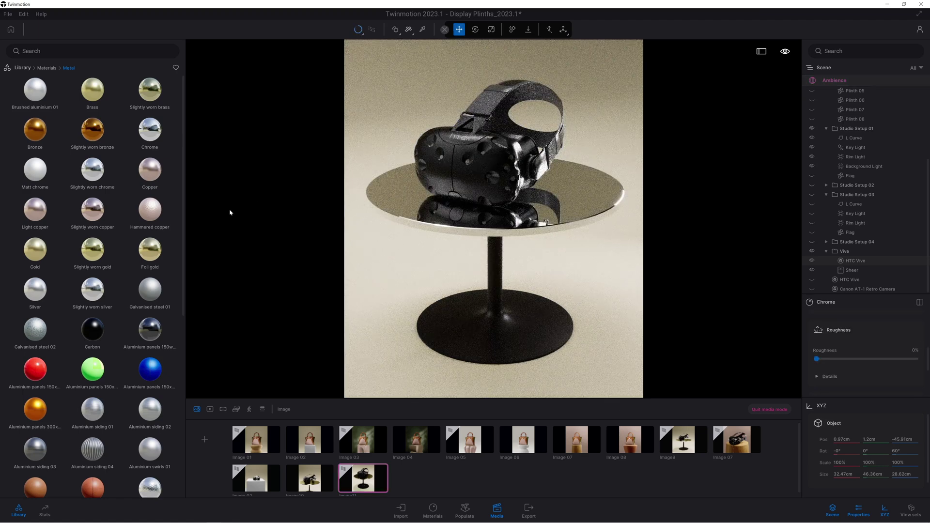
mouse_move(94, 224)
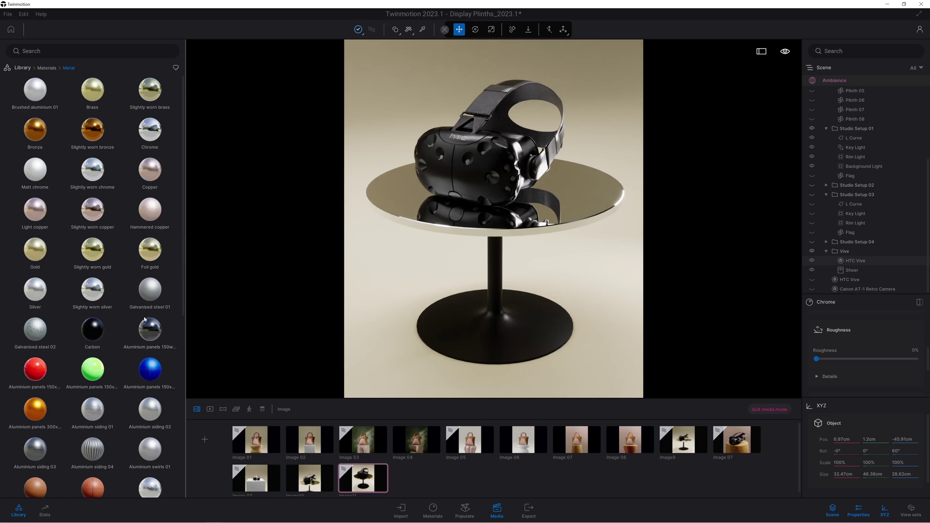
drag(163, 338, 364, 343)
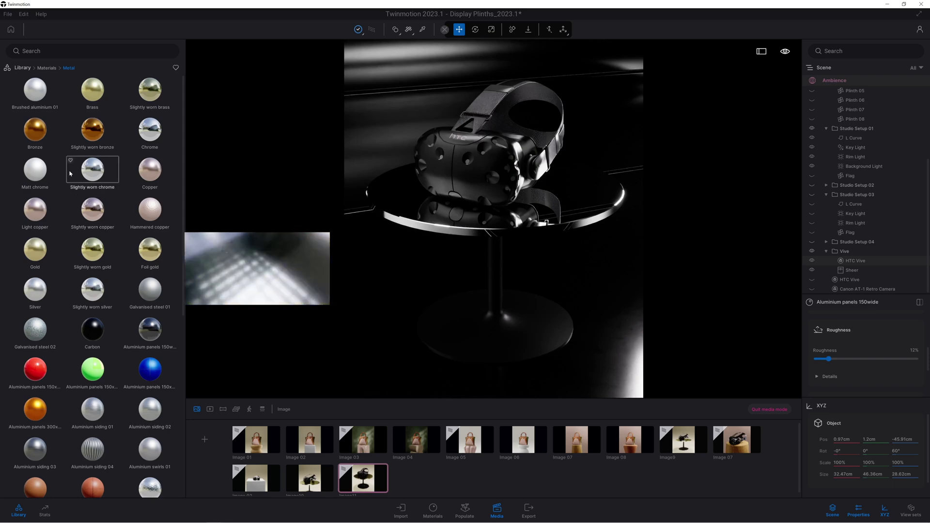
drag(35, 89, 363, 331)
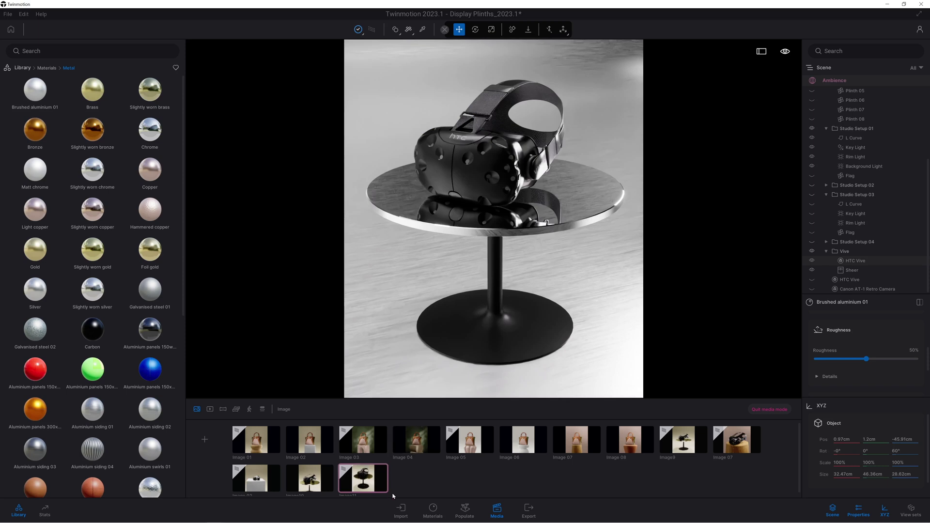
Step: Expand the material settings to show Metallic and select Image11
click(855, 516)
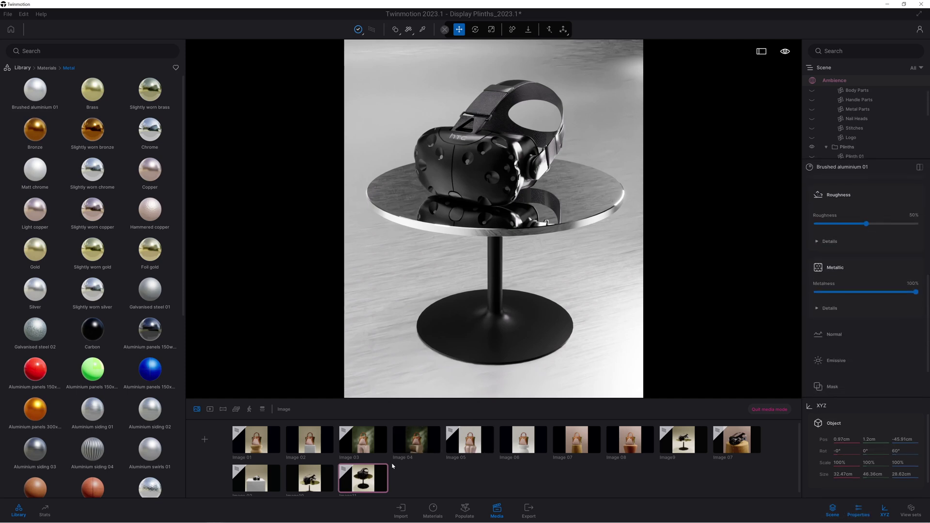
click(366, 485)
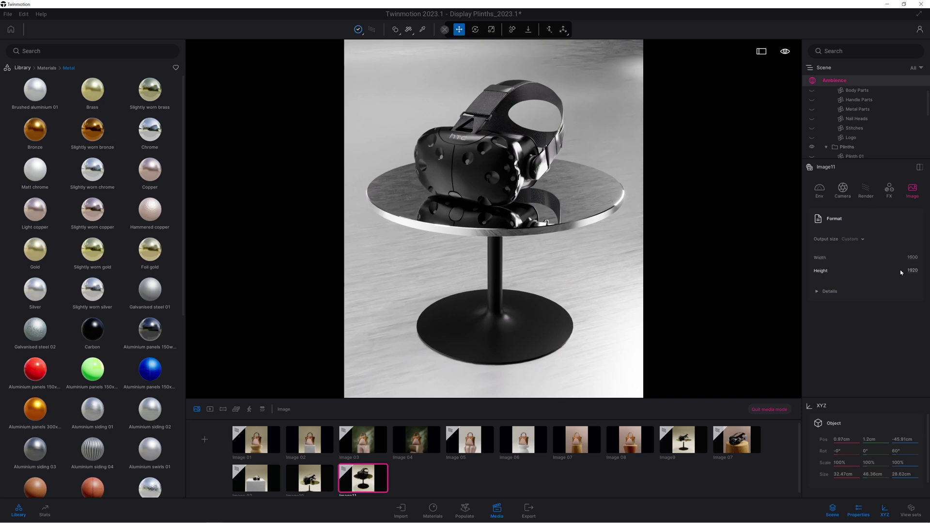
click(527, 510)
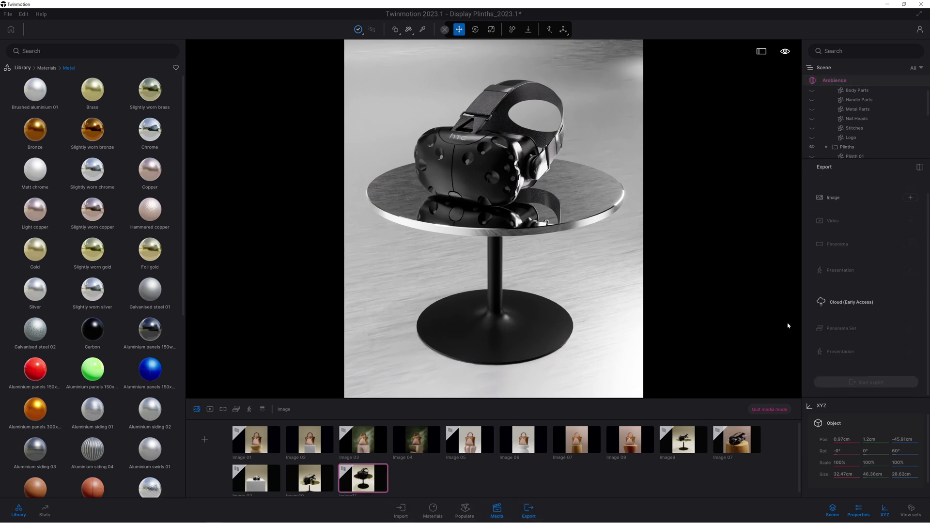
Step: Add Image 01, Image 07, Image11 and Image 03 to the export image selection
click(909, 198)
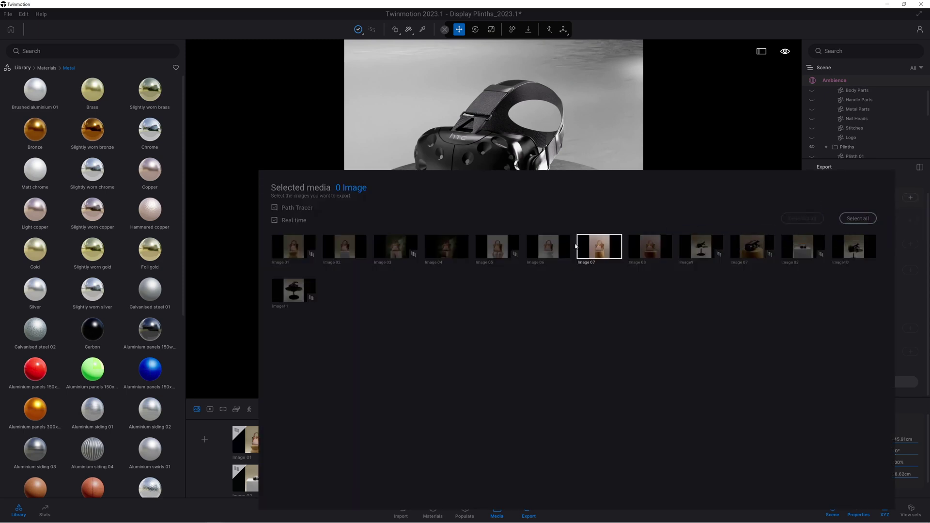
click(294, 247)
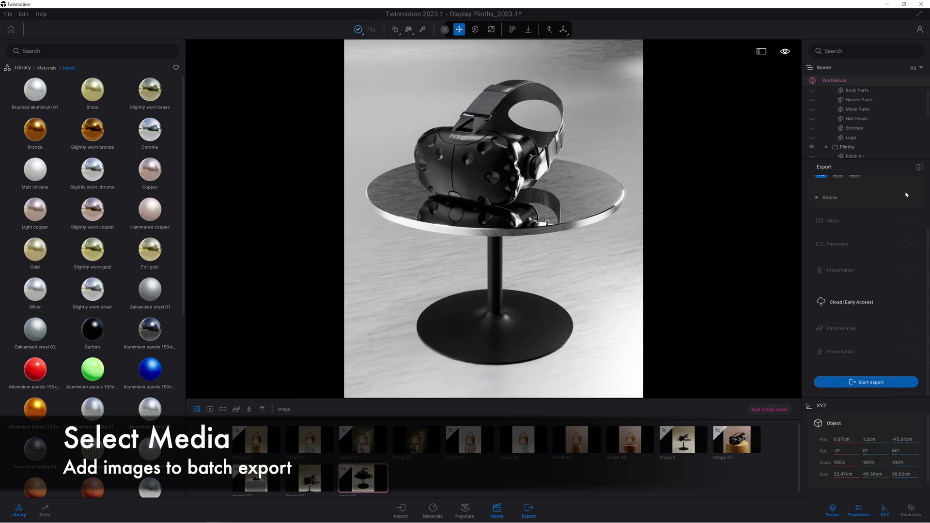
scroll(877, 300, up, 1)
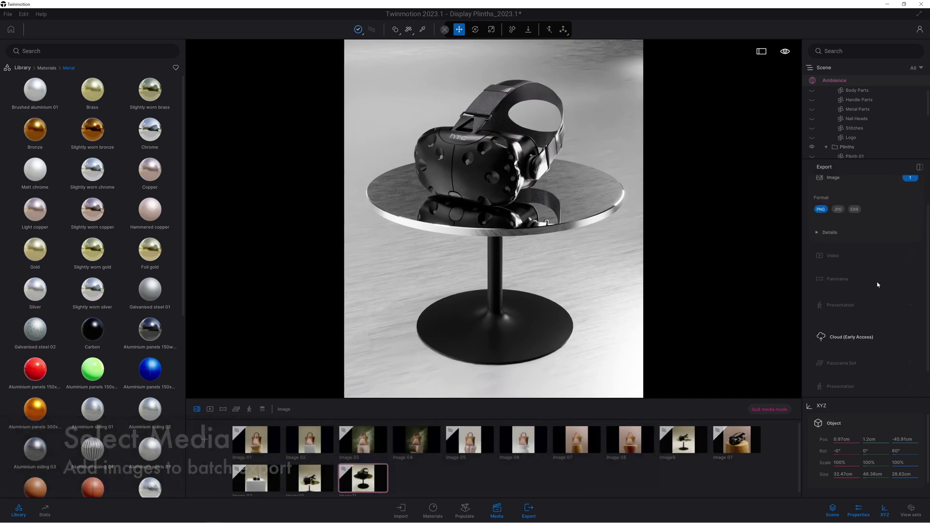
click(910, 179)
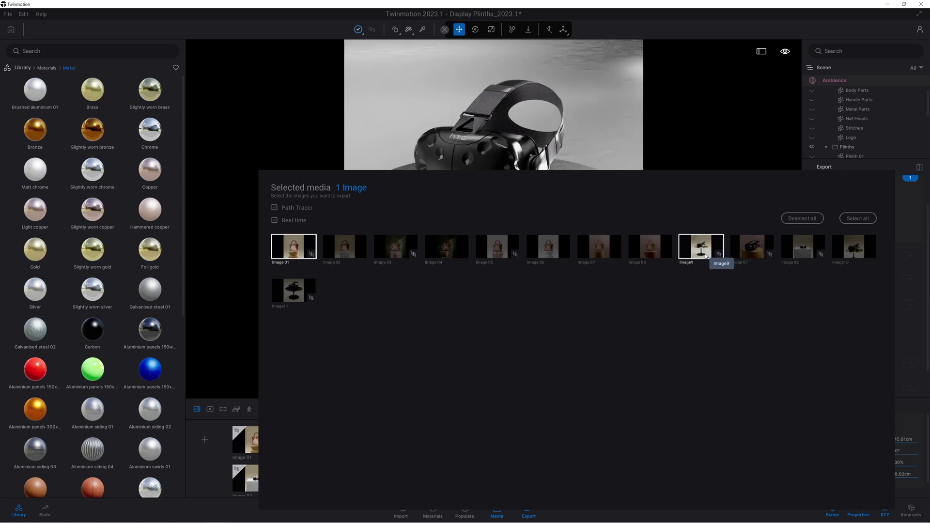
click(756, 253)
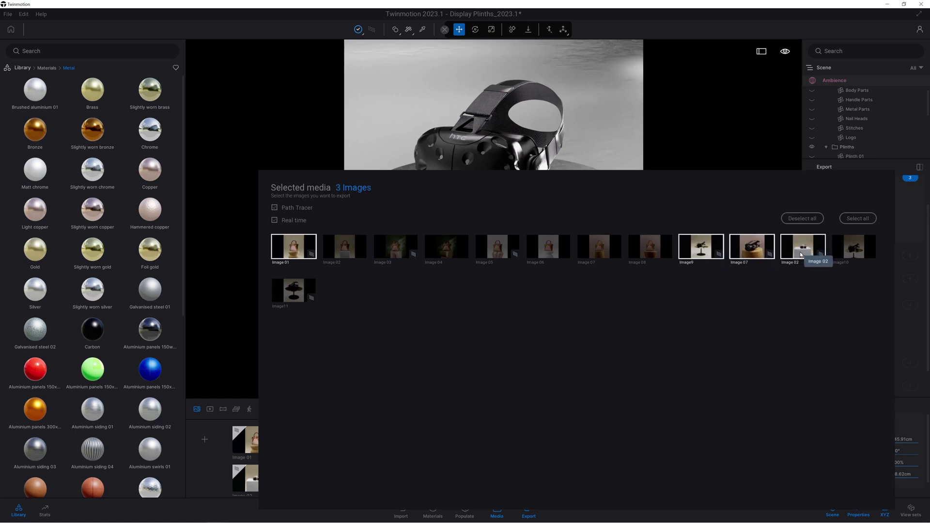
click(294, 292)
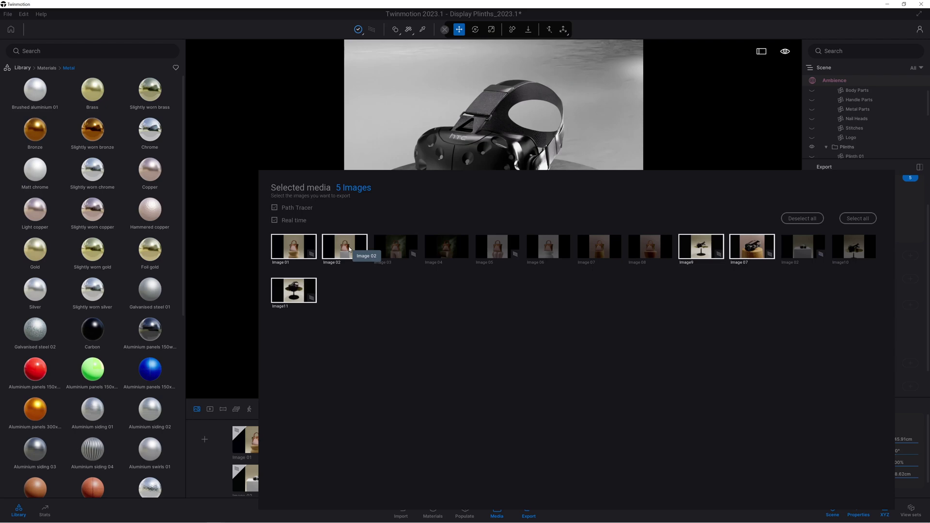
click(395, 247)
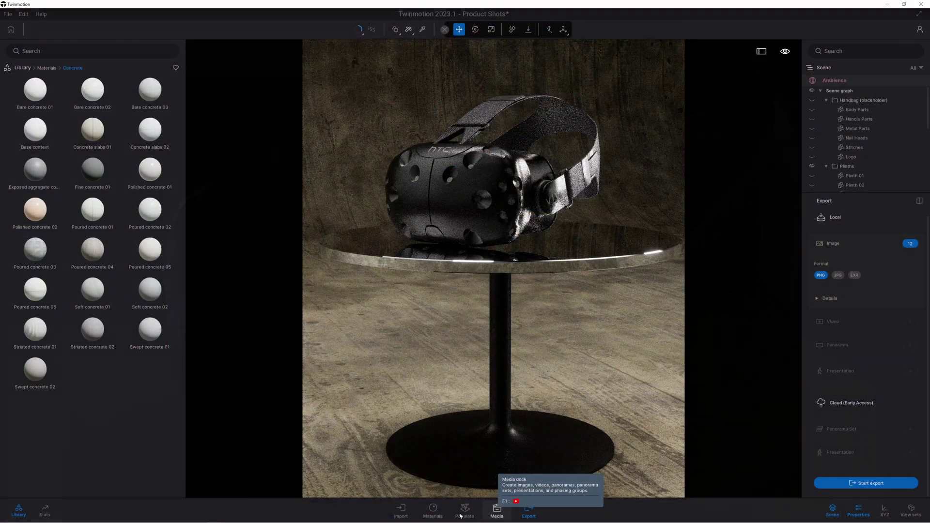
Step: Switch to the Media workspace
click(497, 509)
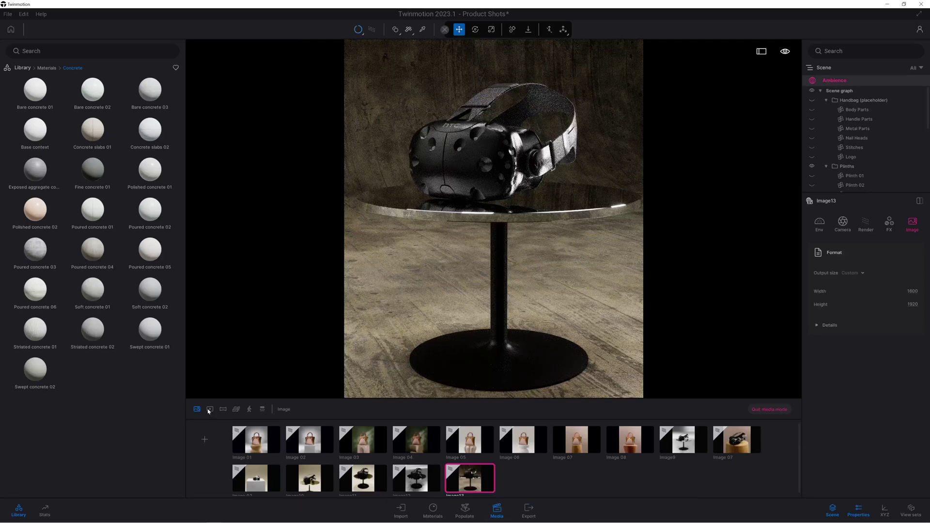
Step: Create Video part01 and add three camera keyframes moving in on the headset
click(210, 410)
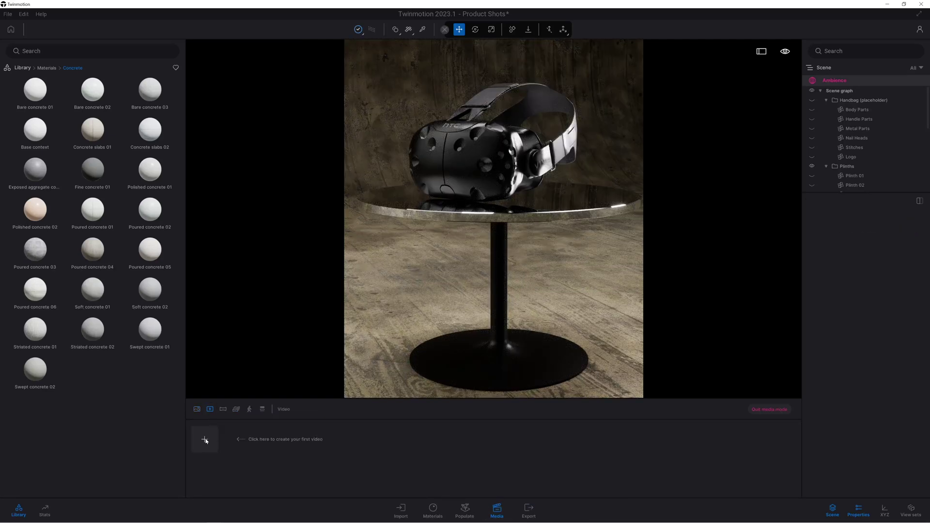
click(204, 439)
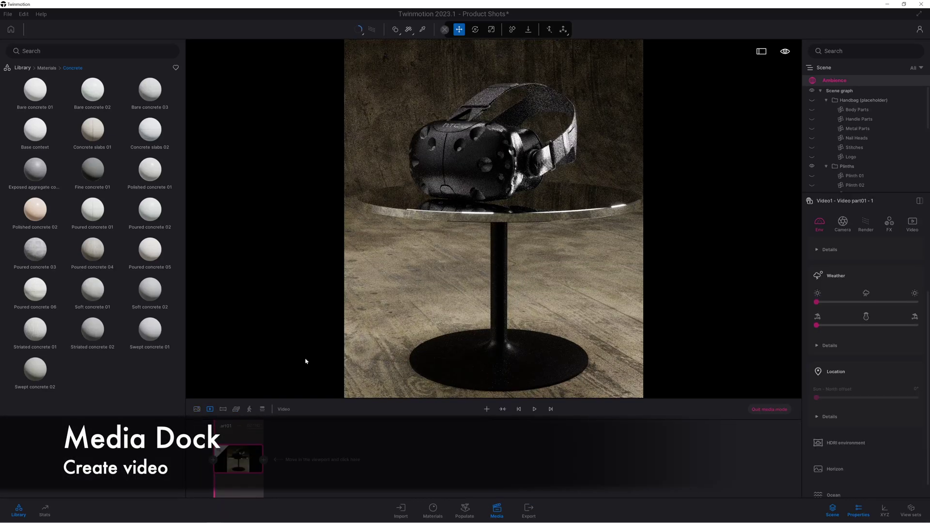
drag(440, 212, 535, 219)
scroll(535, 220, down, 5)
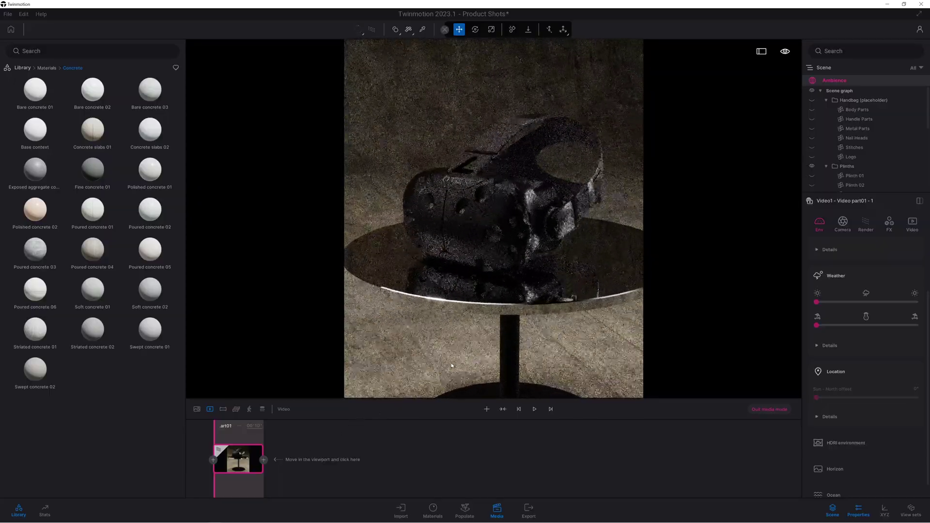
click(264, 459)
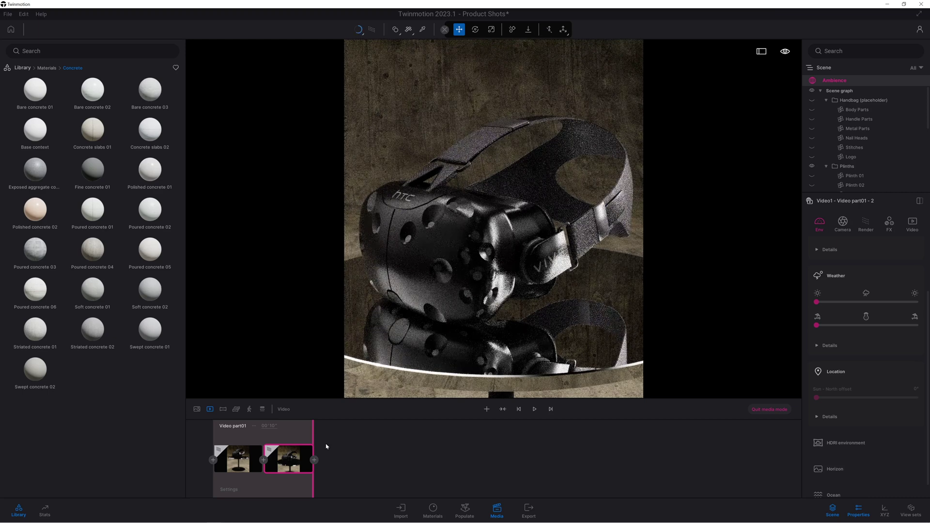
click(315, 461)
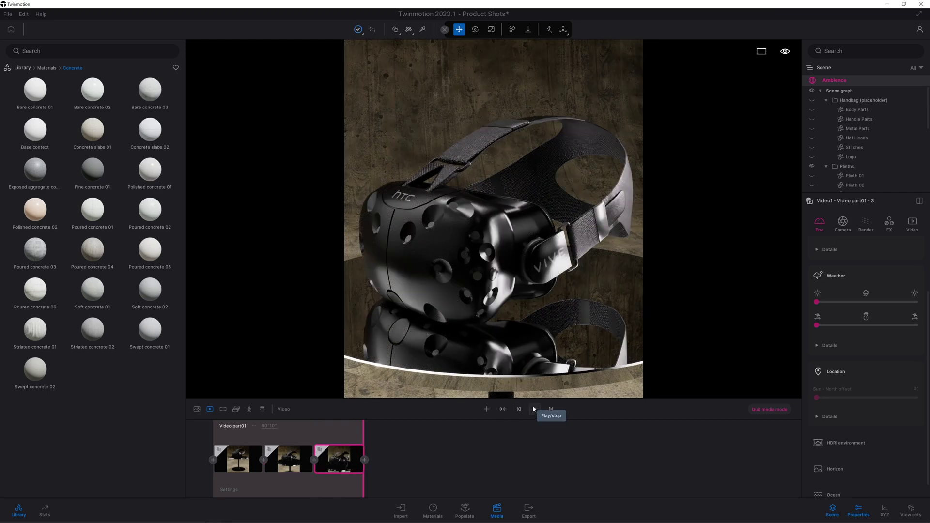
Step: Preview the camera move and set the video's render mode to Real time
click(518, 410)
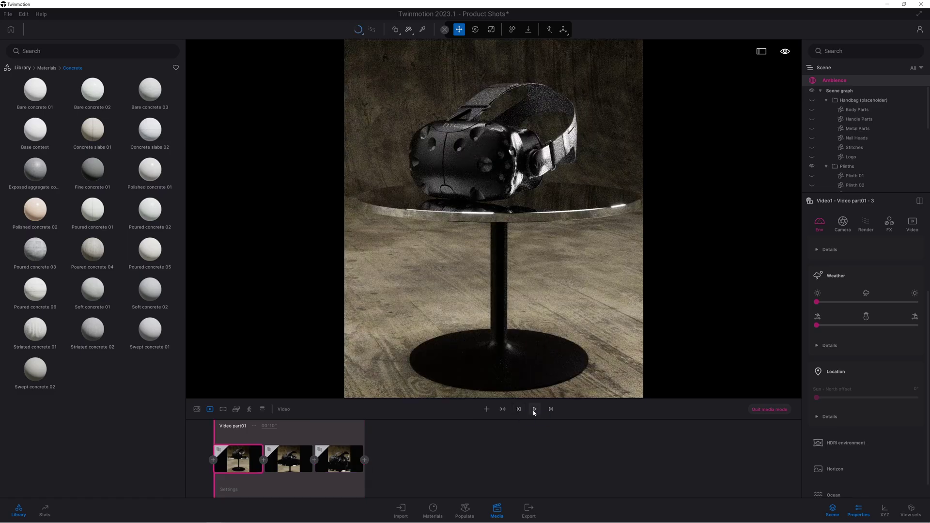
click(534, 409)
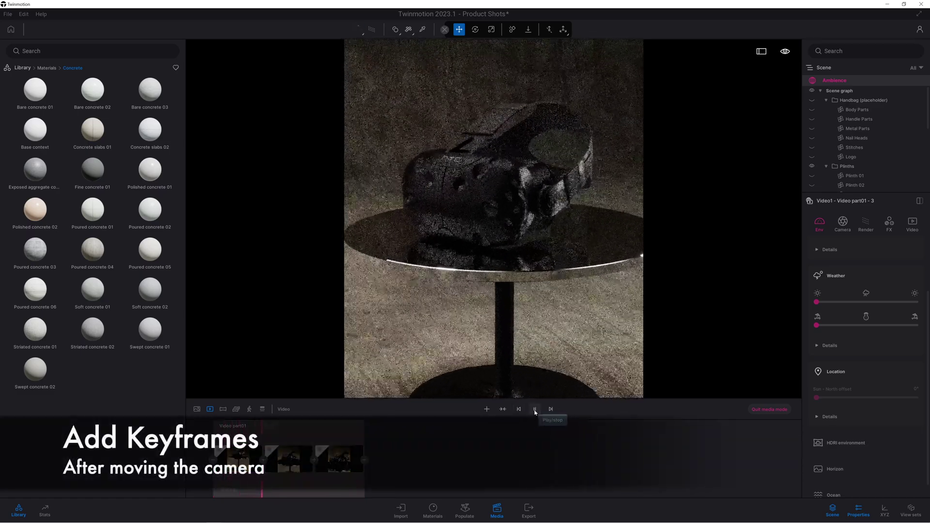
click(535, 410)
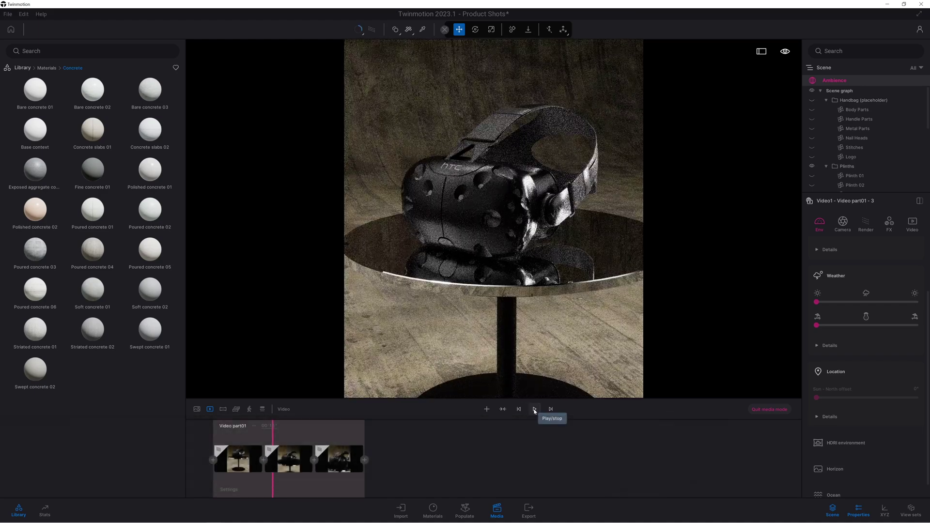
click(231, 489)
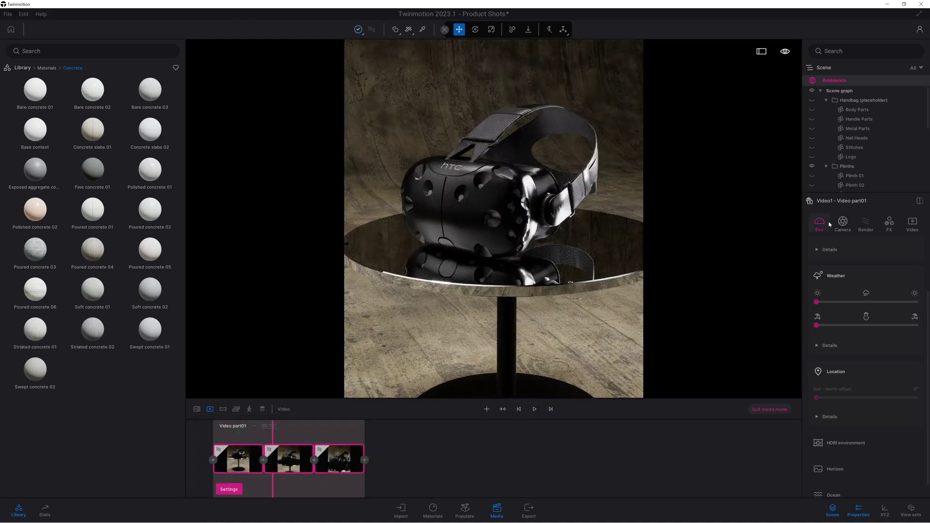
click(865, 224)
click(825, 250)
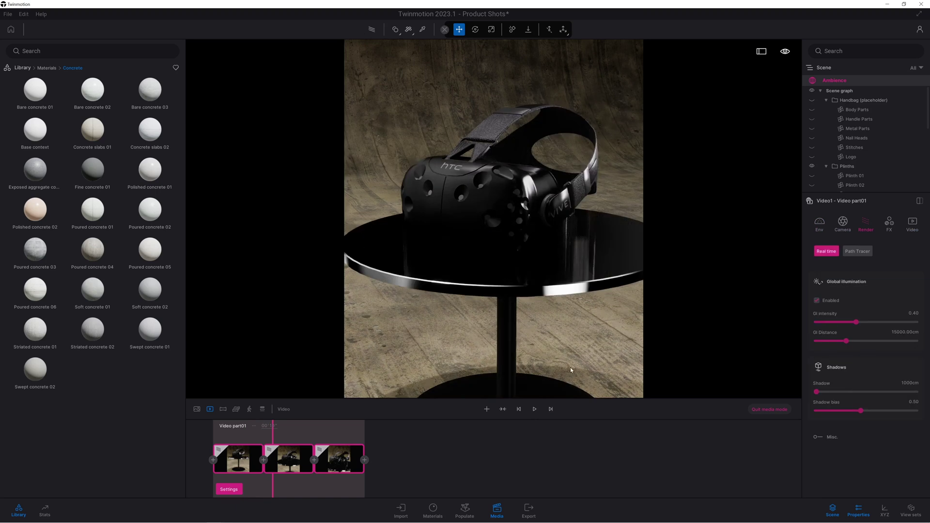
click(534, 410)
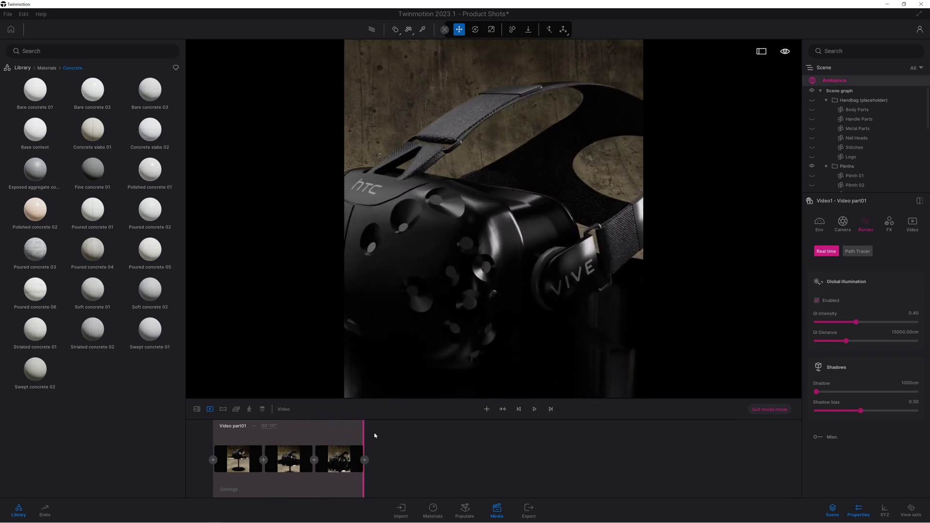
Step: Add a fourth shot looking down on the headset and preview the video
click(339, 458)
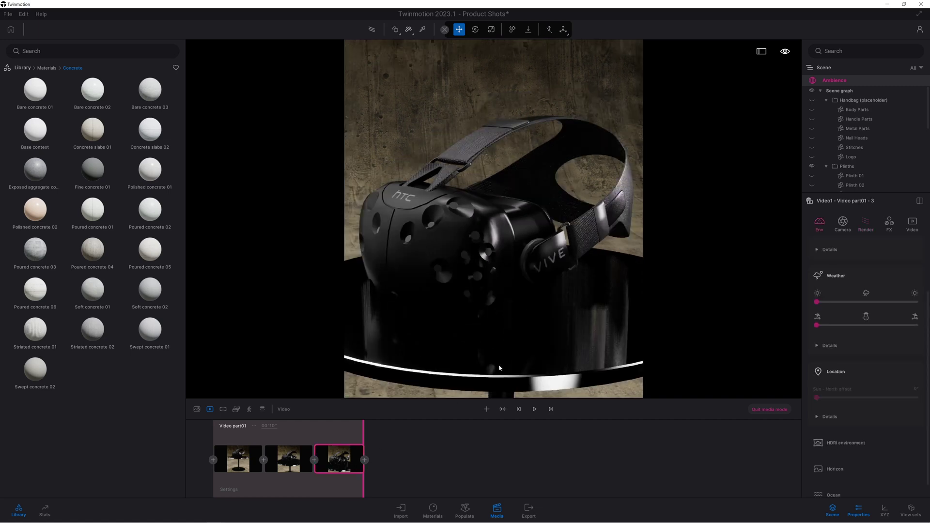
scroll(508, 361, up, 2)
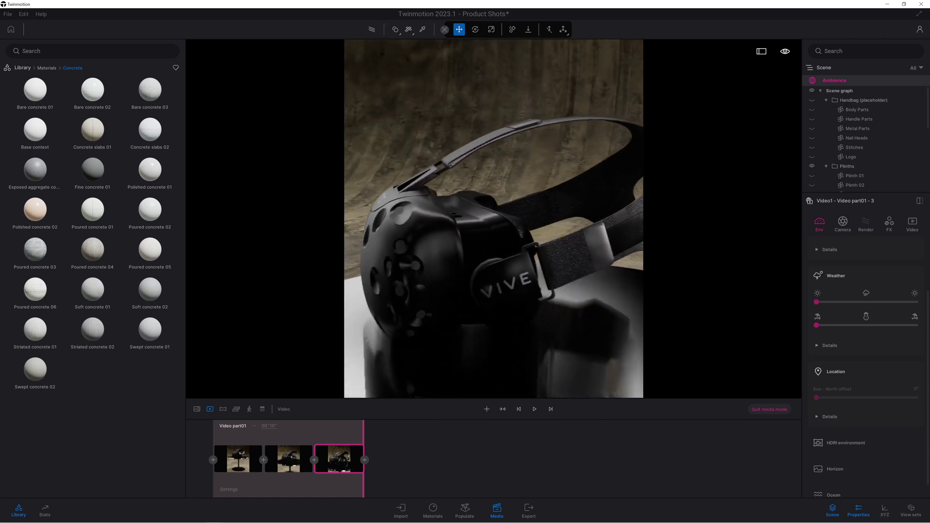
mouse_move(454, 57)
right_down()
mouse_move(481, 62)
mouse_move(463, 69)
right_up()
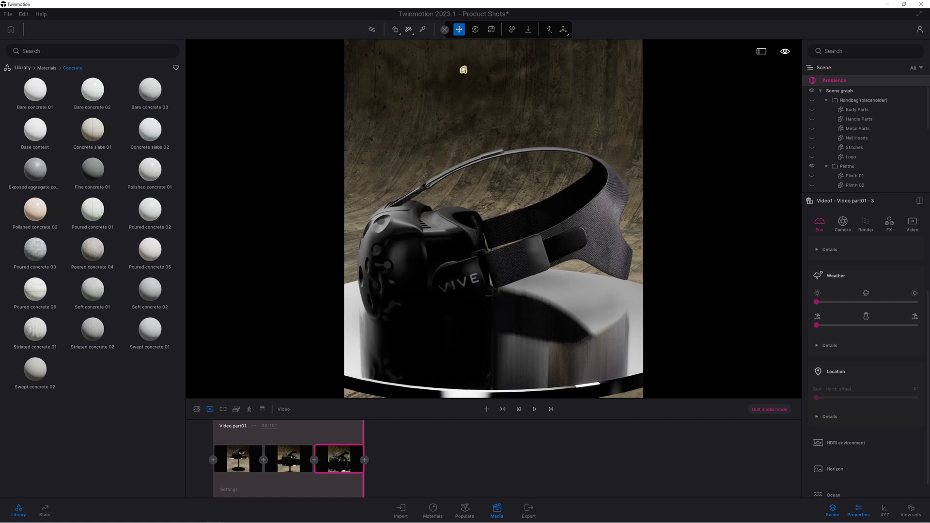
click(364, 460)
click(518, 409)
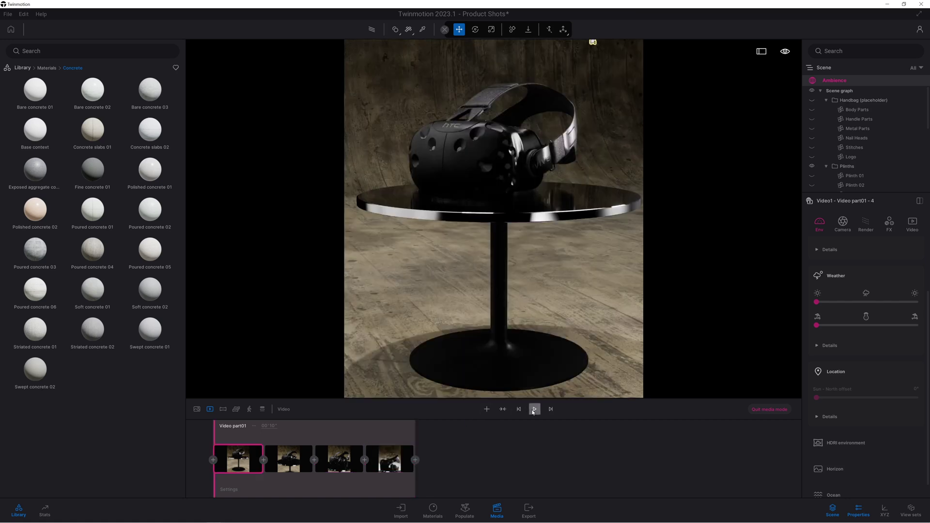
click(535, 409)
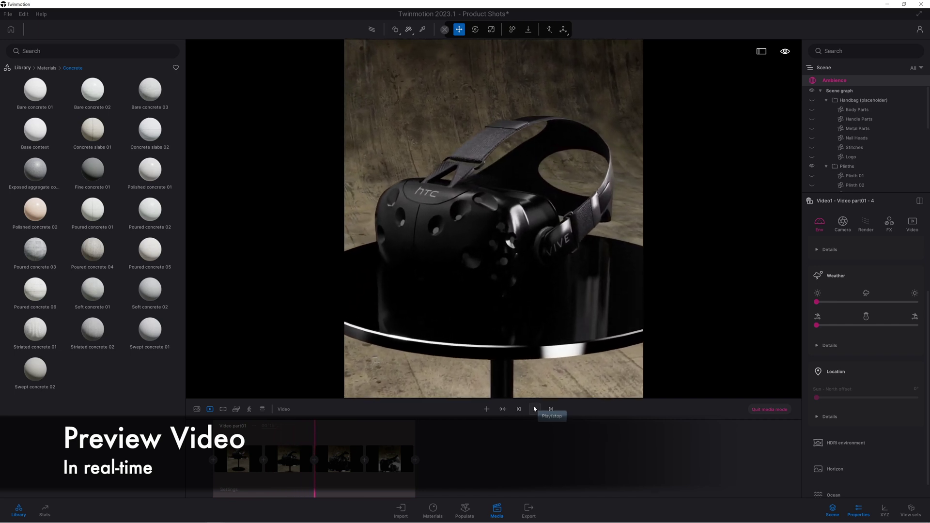
click(533, 408)
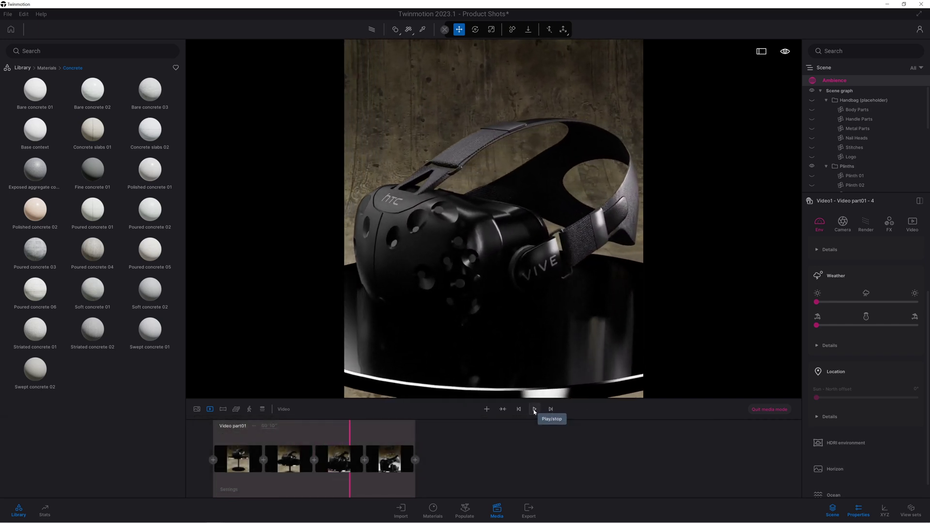
Step: Replace the plinth top's Chrome material with Brushed aluminium 01 and preview the video
click(422, 30)
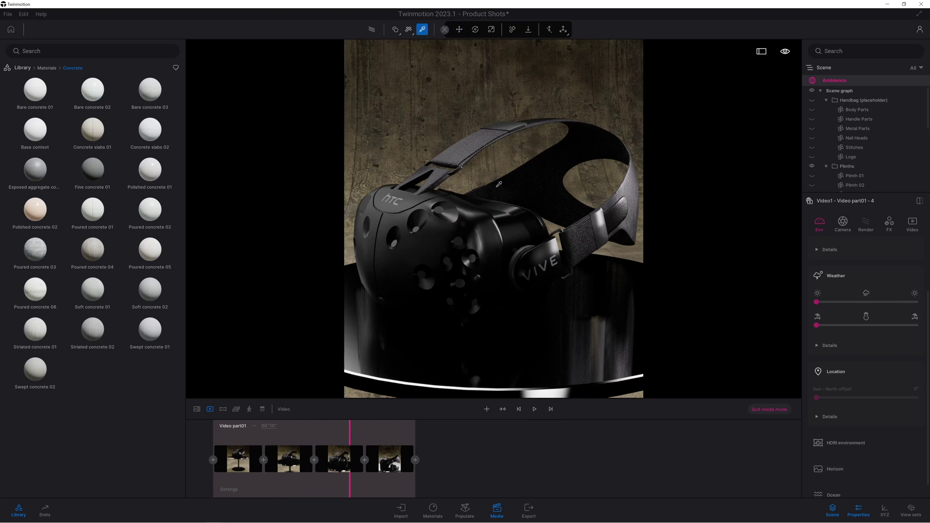
click(523, 350)
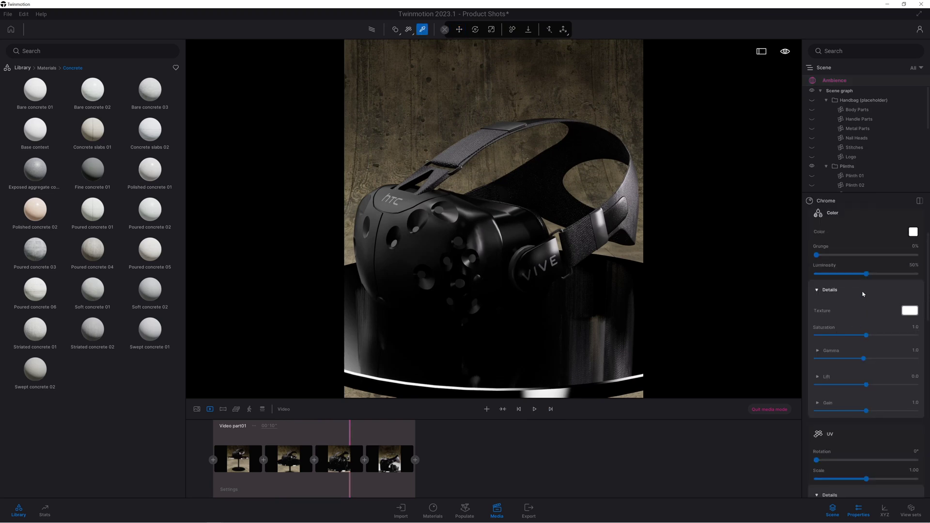
click(24, 68)
click(42, 100)
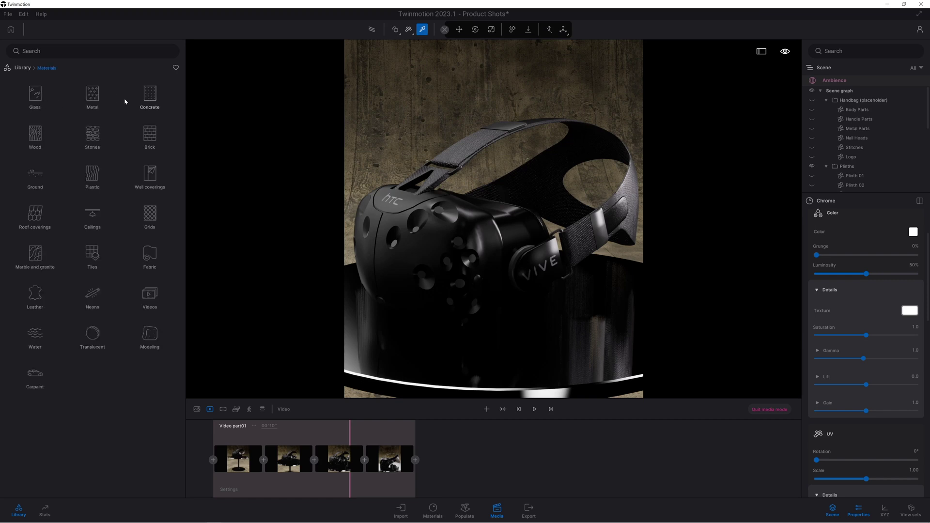
click(88, 102)
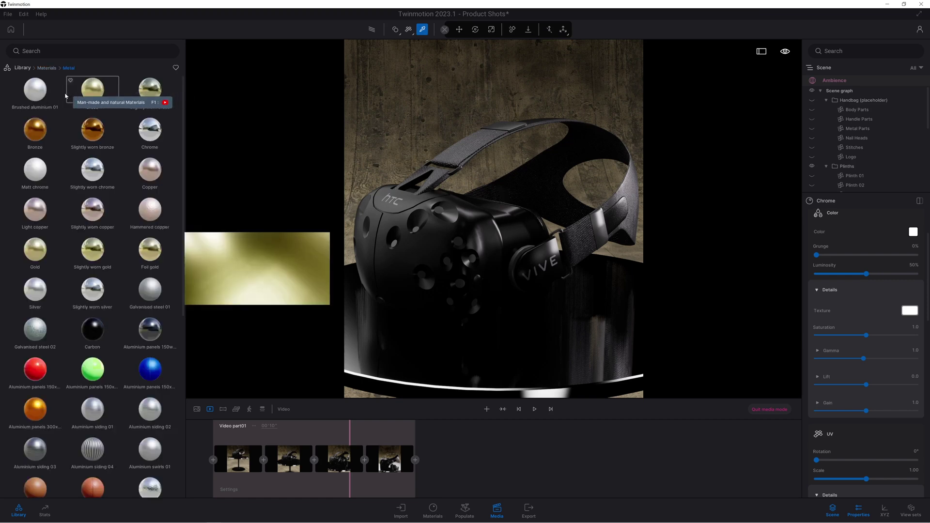
mouse_move(32, 92)
mouse_down()
mouse_move(301, 242)
mouse_move(394, 336)
mouse_up()
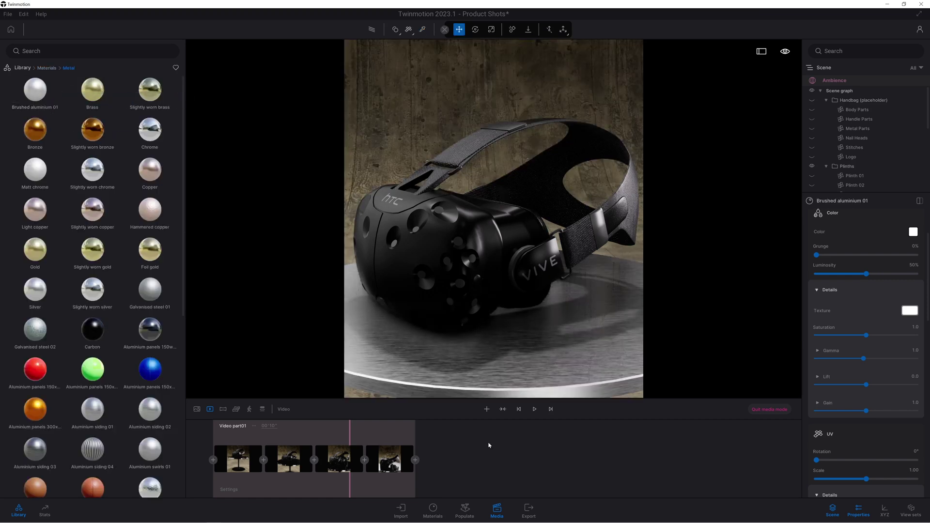
click(238, 459)
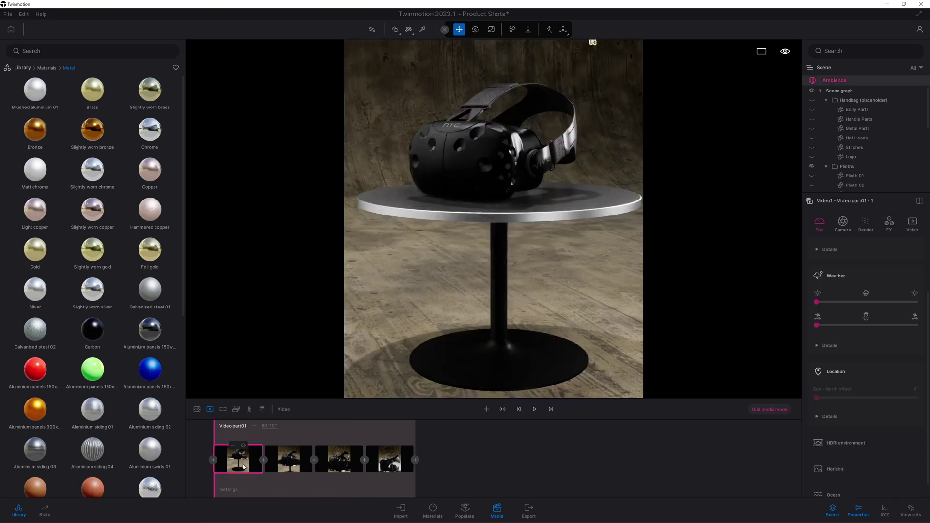
click(534, 409)
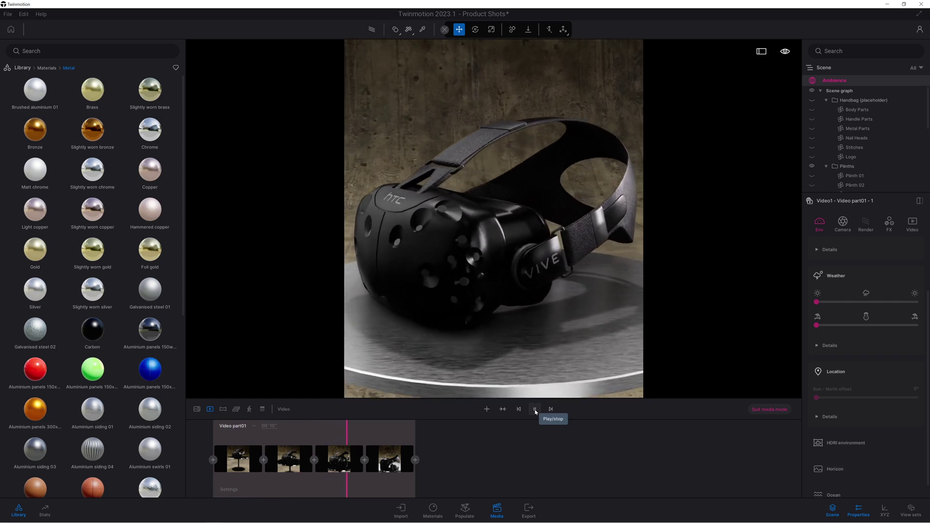
click(535, 410)
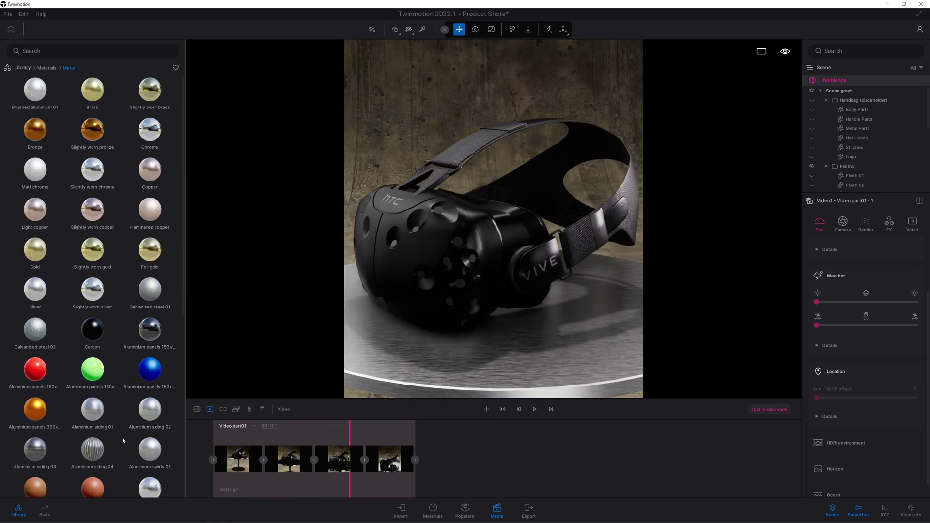
Step: Try Aluminium siding 02, then cover the backdrop with blue Corrugated 01 metal
drag(150, 409, 355, 198)
scroll(74, 339, down, 5)
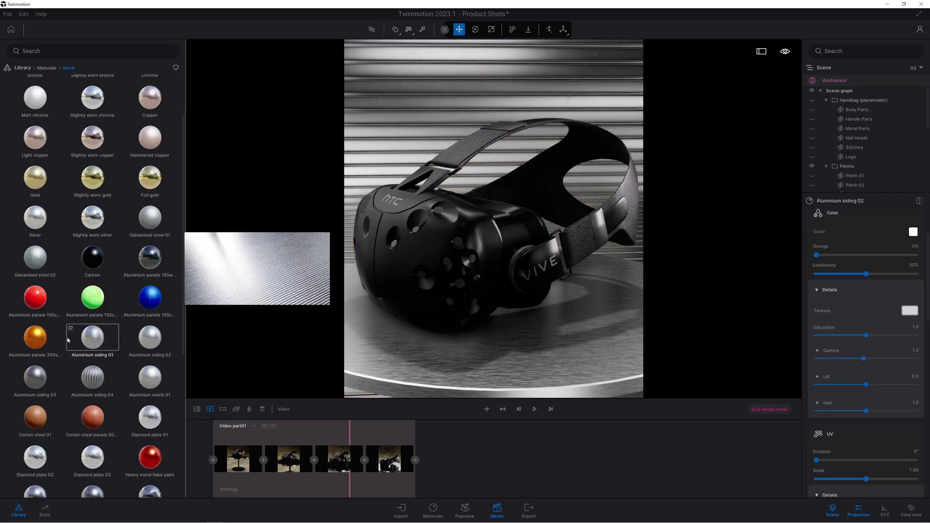
scroll(73, 348, down, 1)
drag(149, 350, 352, 189)
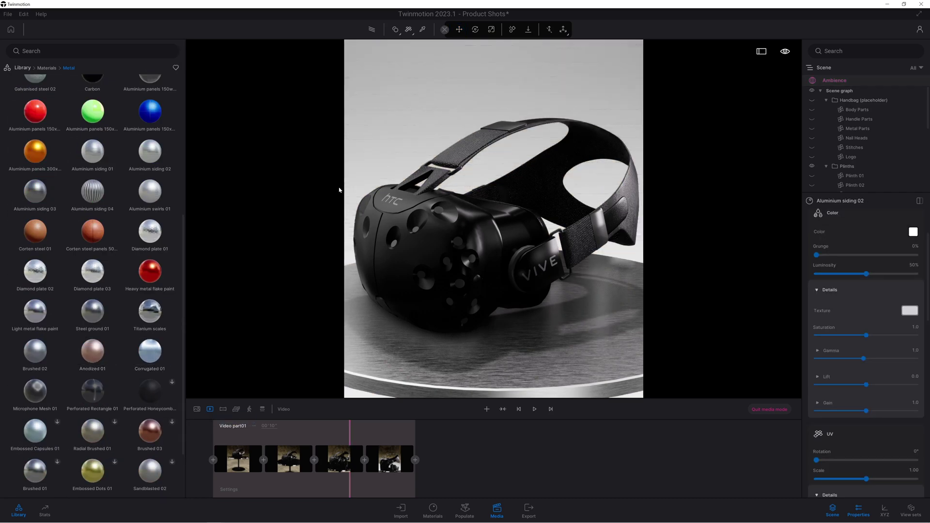
click(518, 408)
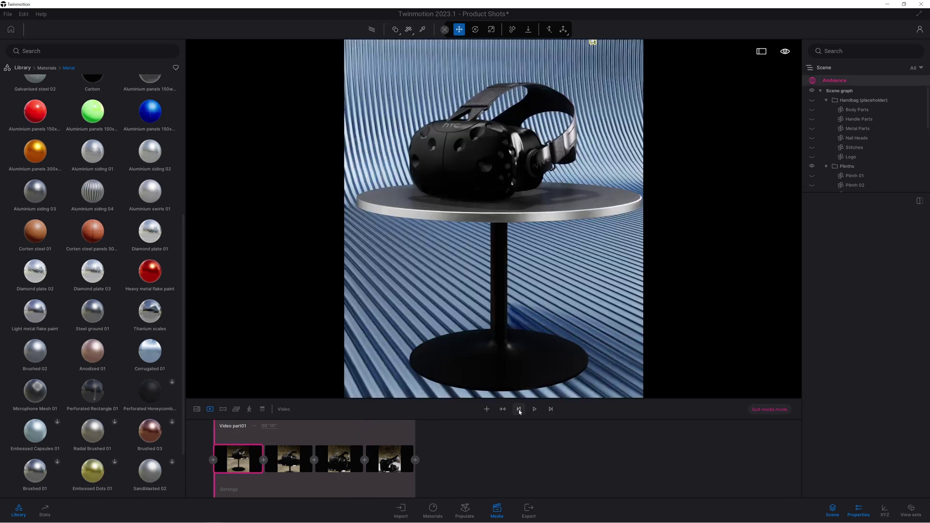
click(535, 408)
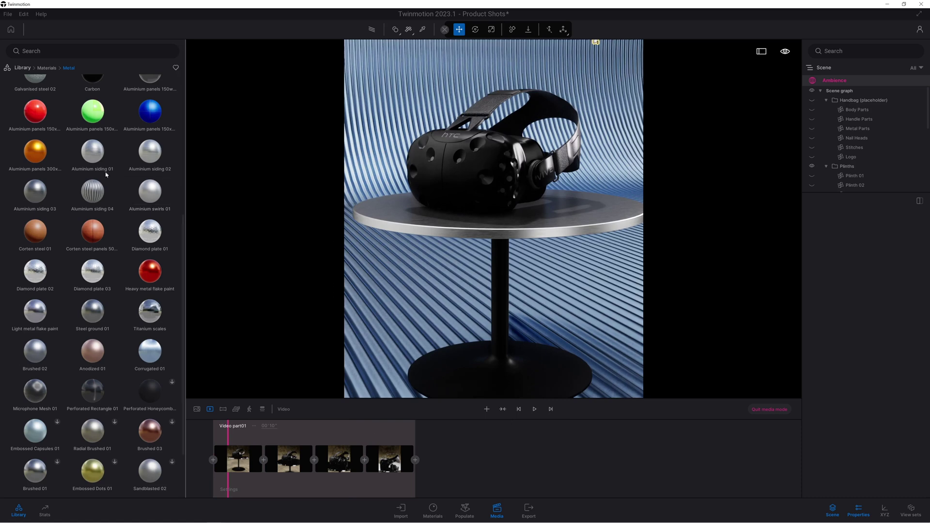
mouse_move(29, 167)
scroll(129, 249, up, 3)
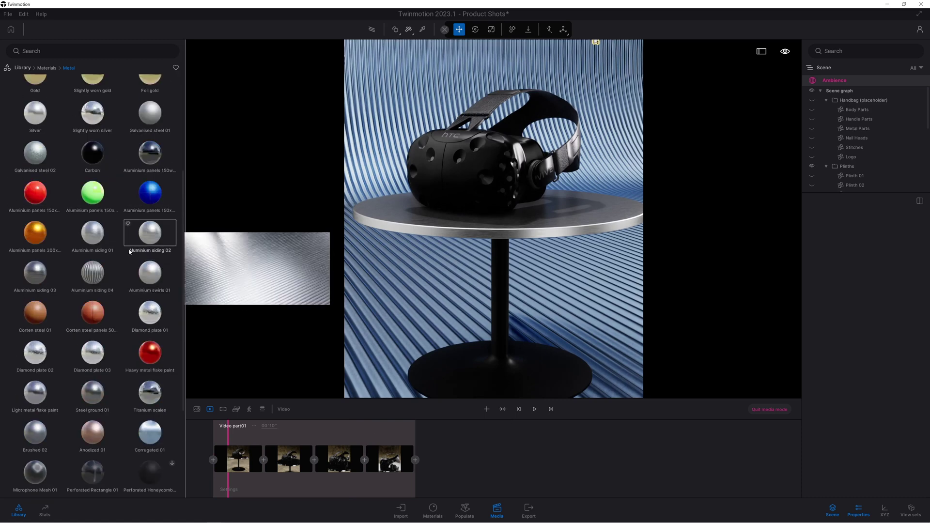
click(21, 68)
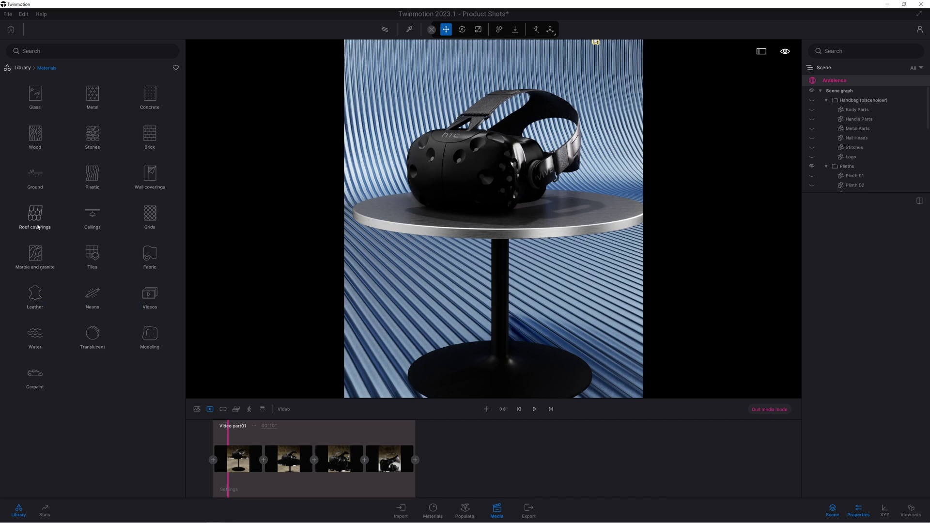
Step: Apply Plaster coating 02 from Wall coverings to the backdrop
click(150, 175)
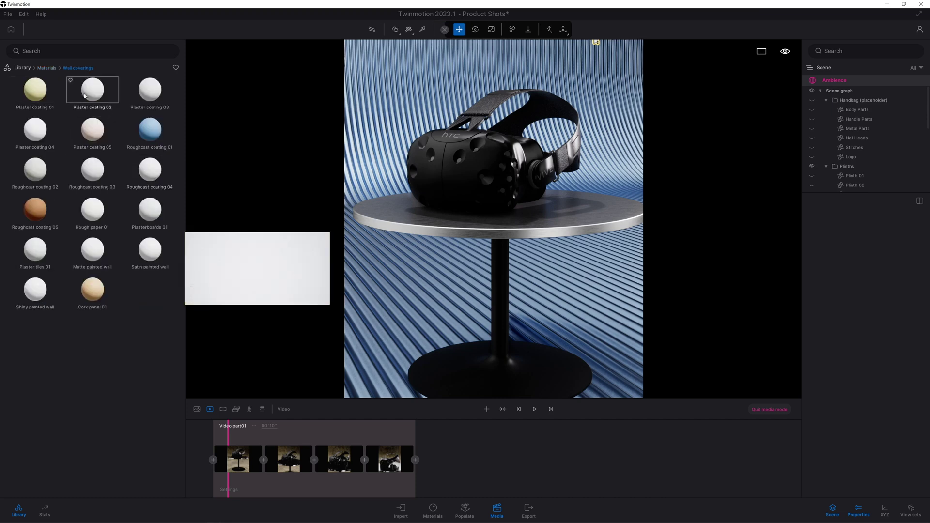
drag(93, 90, 367, 121)
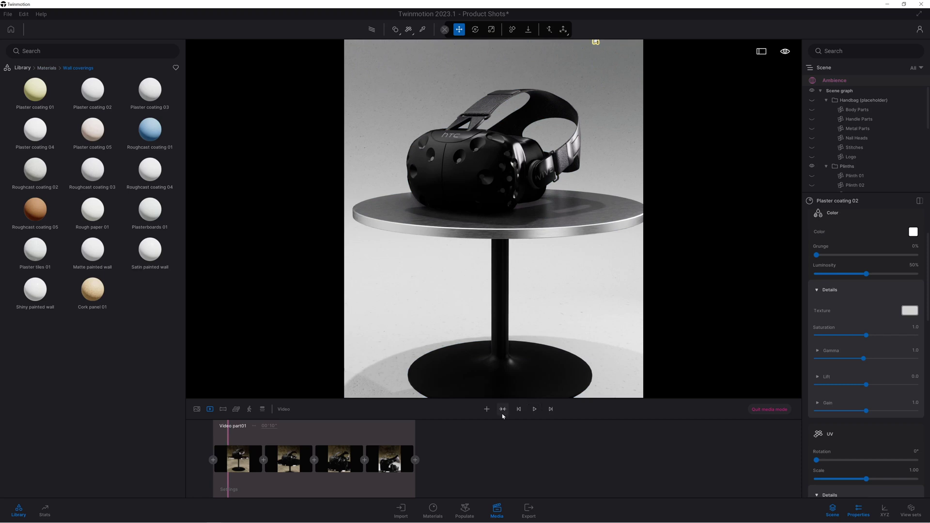
click(519, 410)
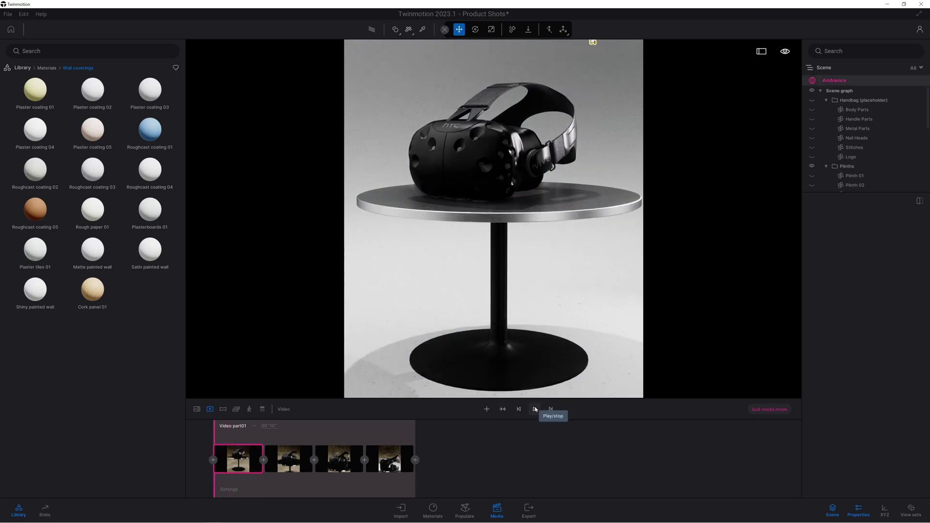
Step: Make the plinth stem and base Brass and play the video preview
click(25, 68)
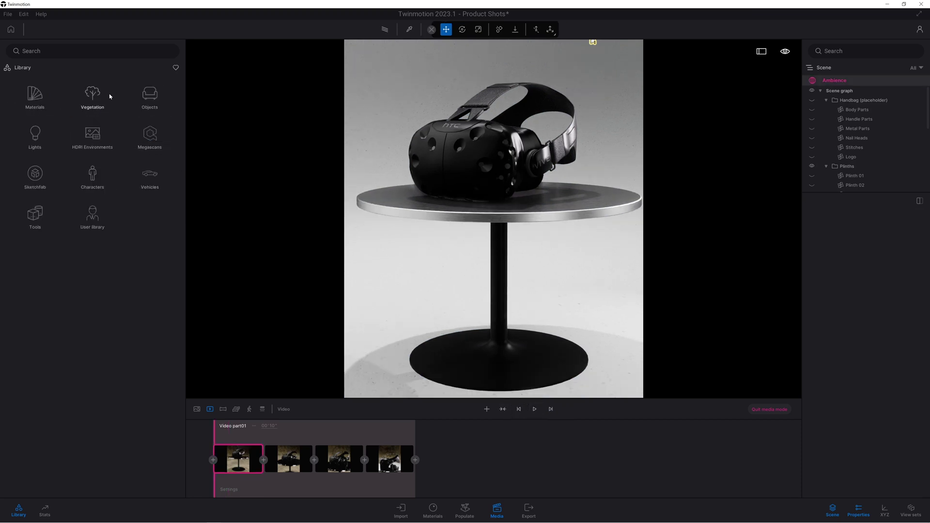
click(35, 95)
click(96, 96)
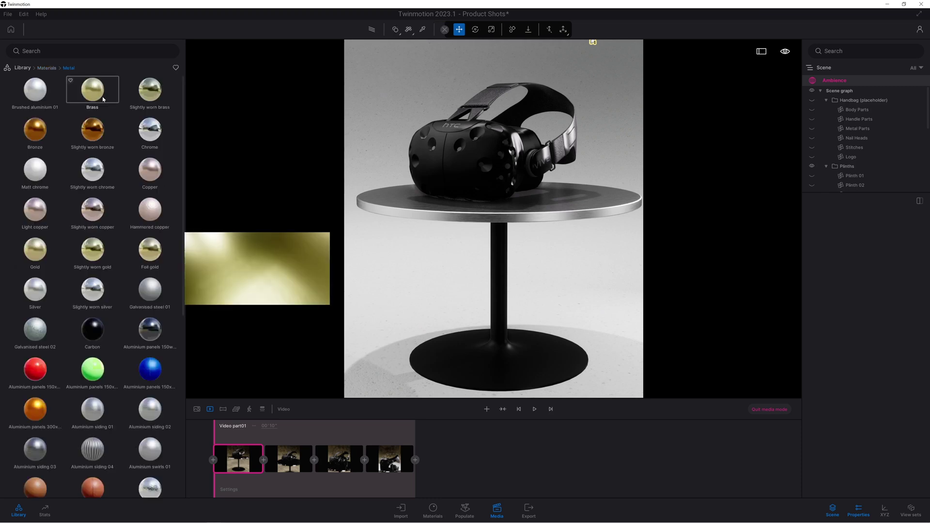
drag(103, 99, 458, 358)
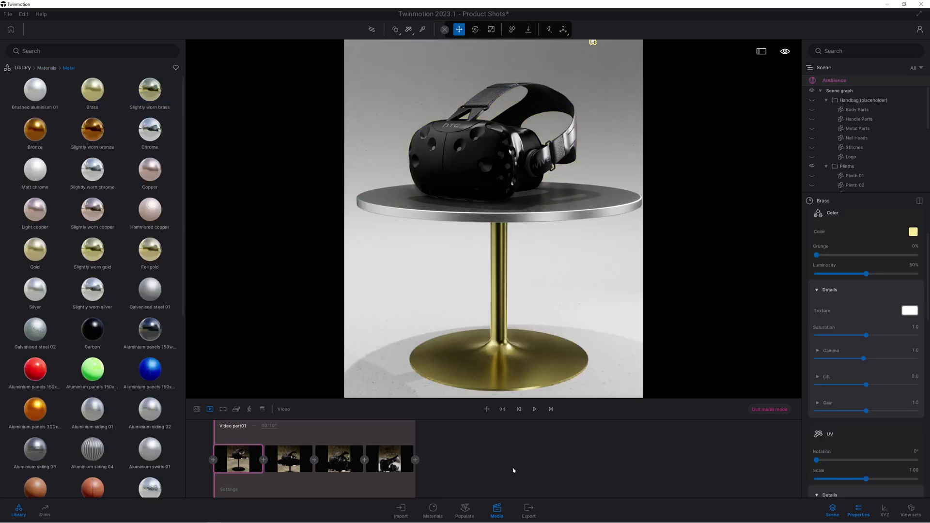
click(535, 409)
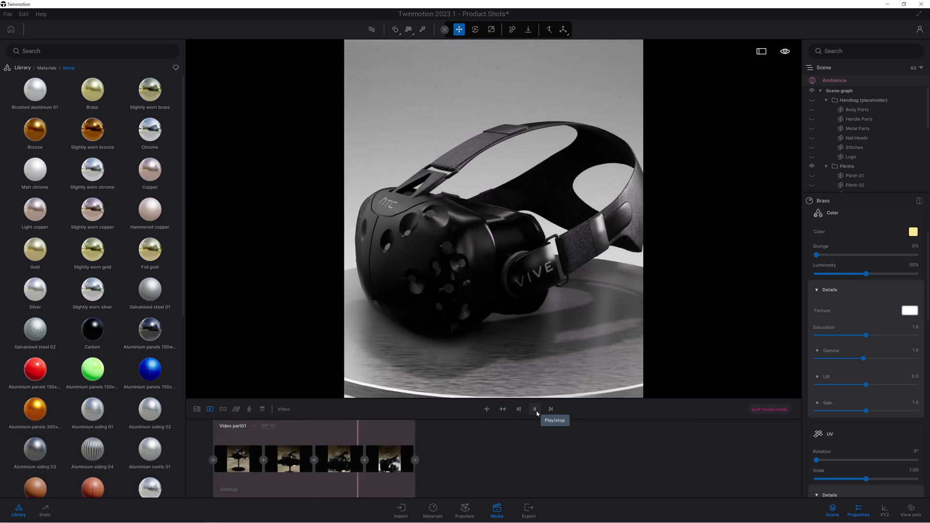
Step: Display the whole Video part01 sequence settings with its real-time render options
click(260, 488)
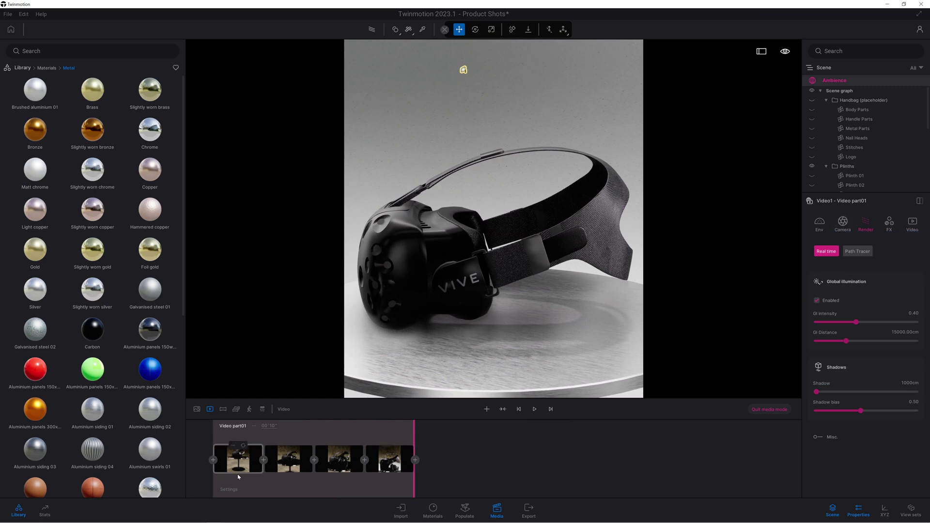
click(228, 489)
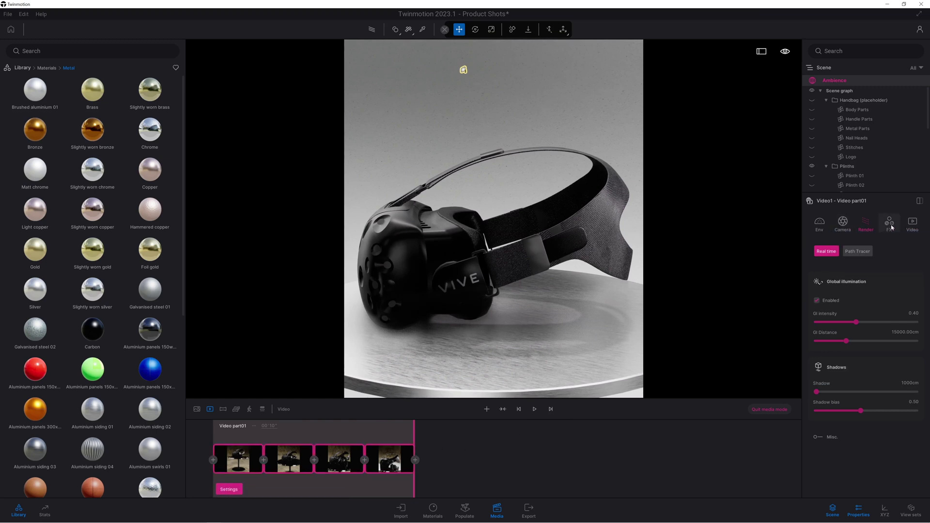
Step: Set the video's output format to 2000 × 2000
click(912, 222)
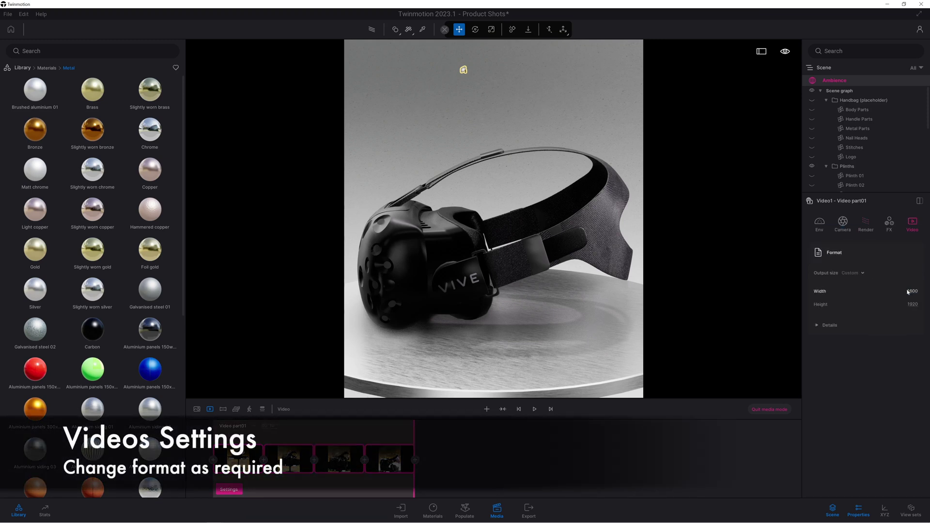
text(2000)
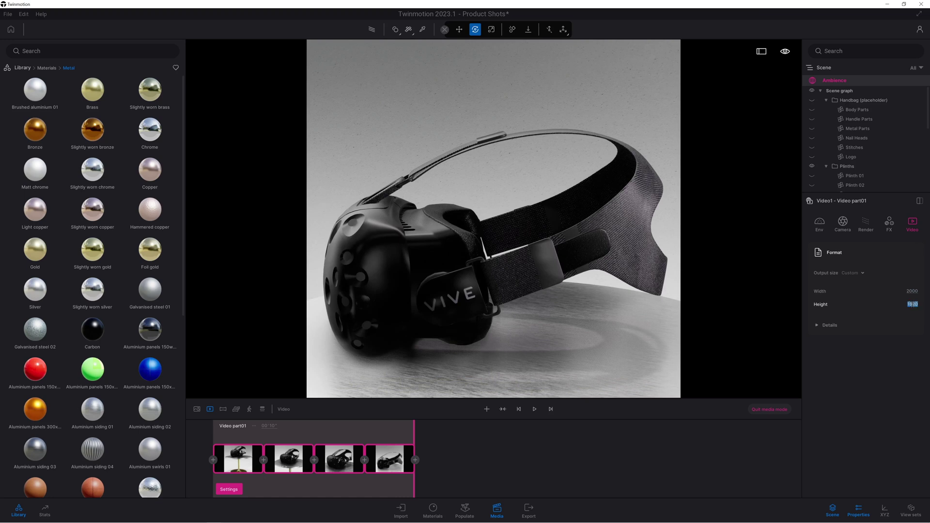
text(2000)
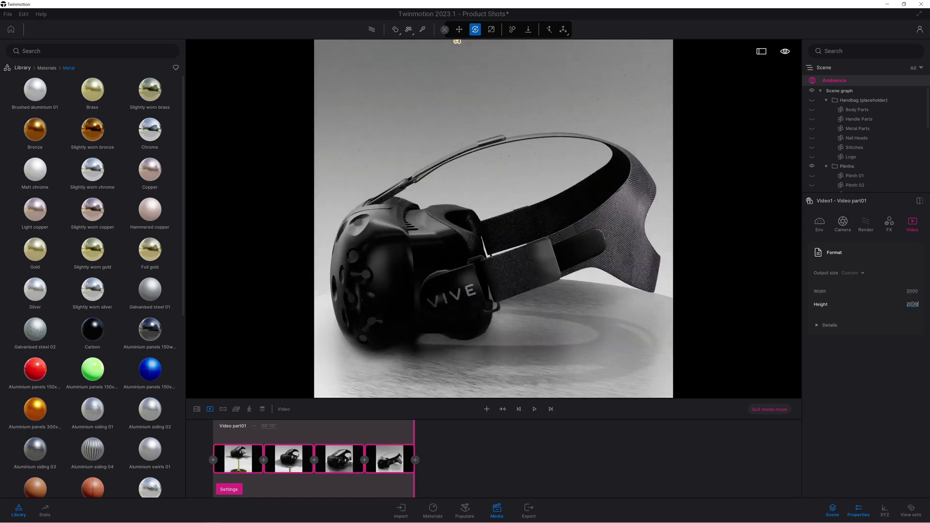
click(646, 416)
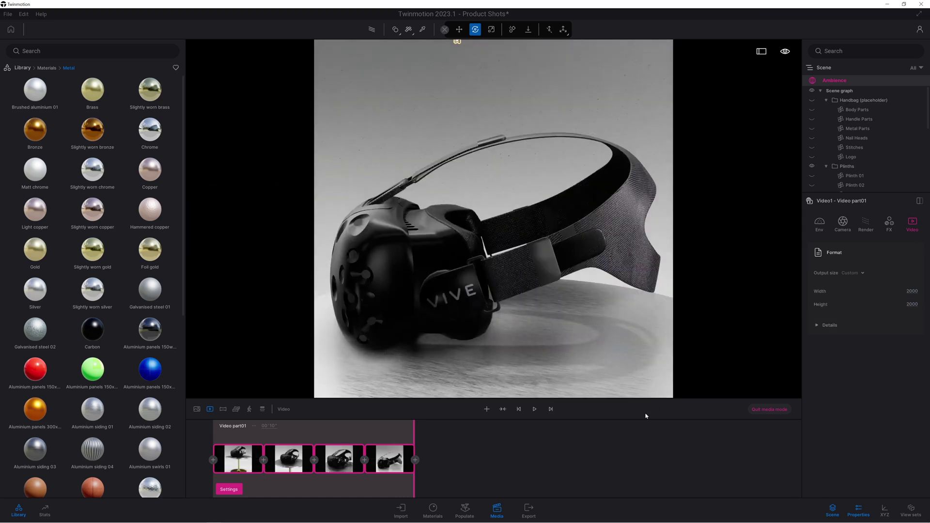
Step: Play the video from its first shot, then redisplay the format settings with extra options expanded
click(525, 411)
click(533, 410)
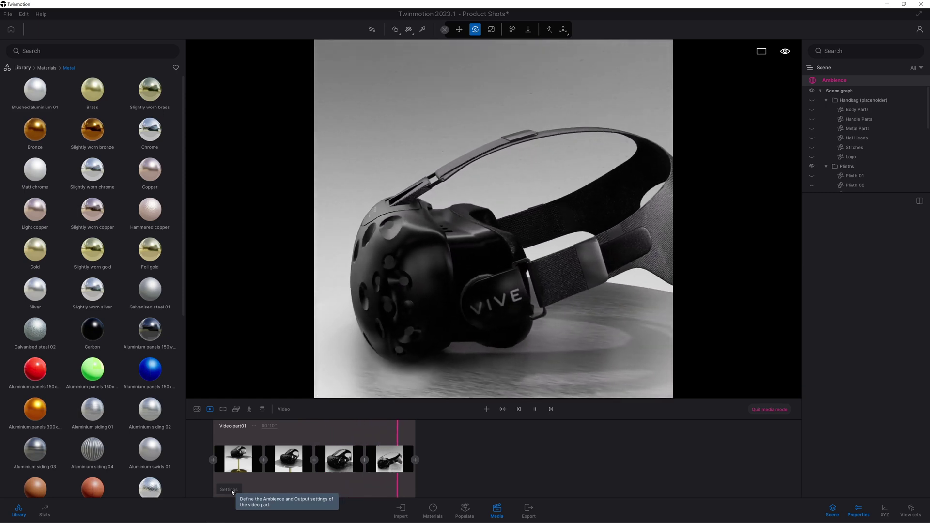
click(495, 509)
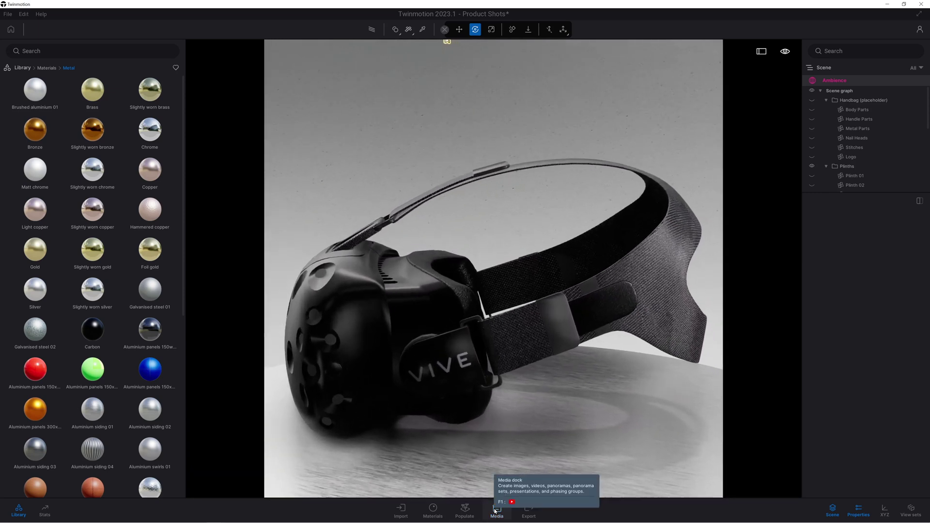
click(495, 509)
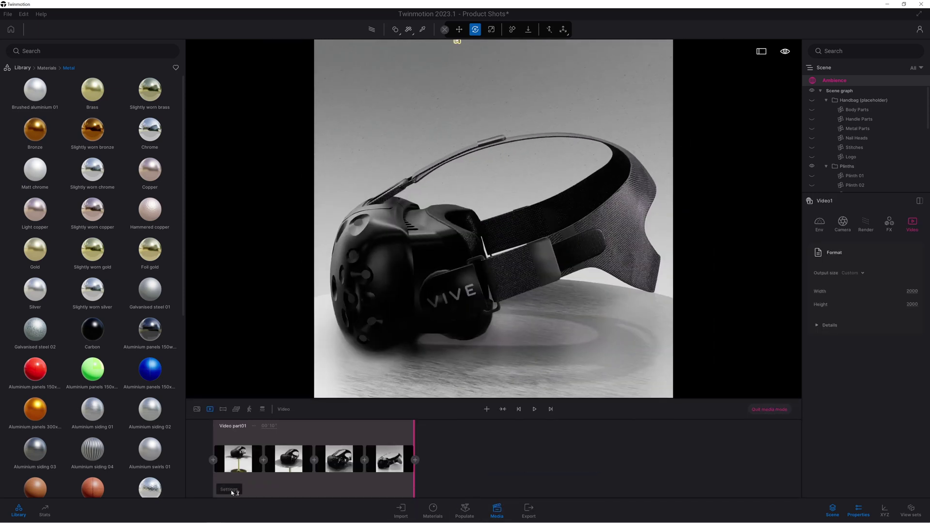
click(816, 326)
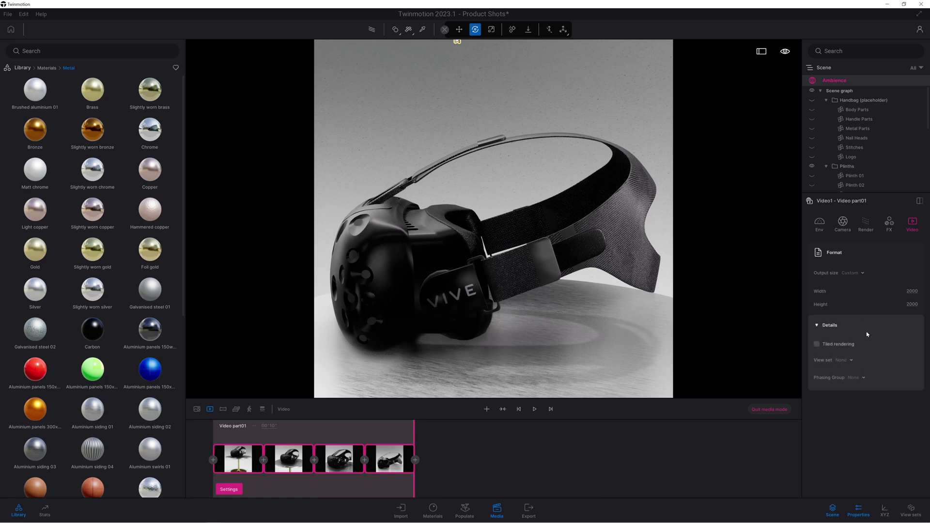
Step: Choose the 4K UHD 3840x2160 output size and preview the video
click(846, 274)
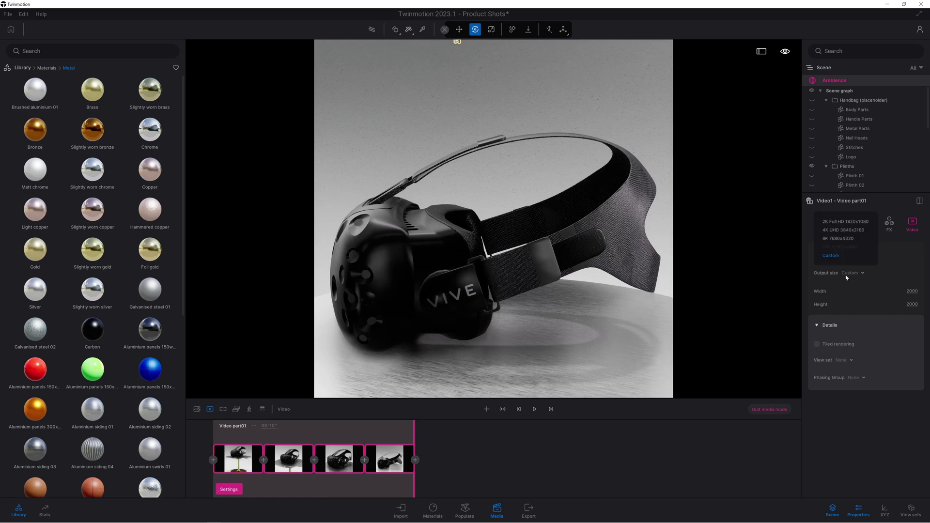
click(842, 230)
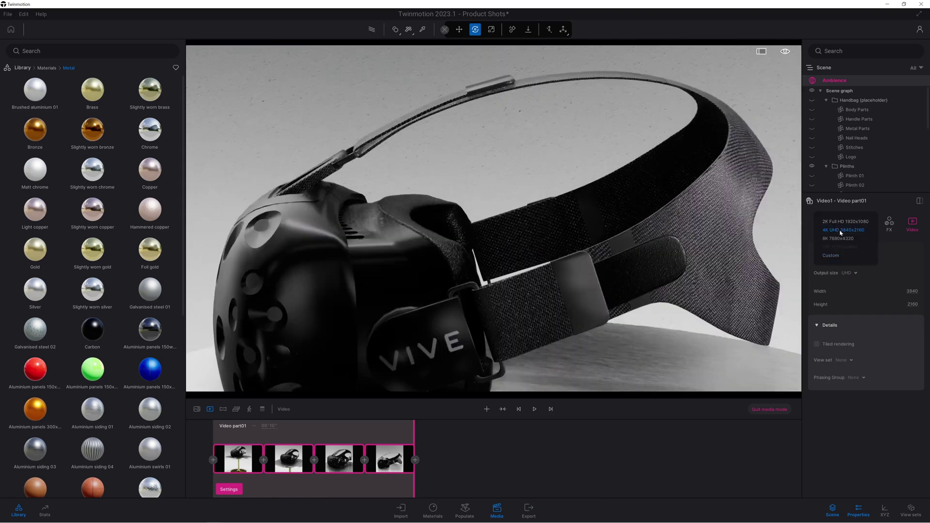
click(535, 410)
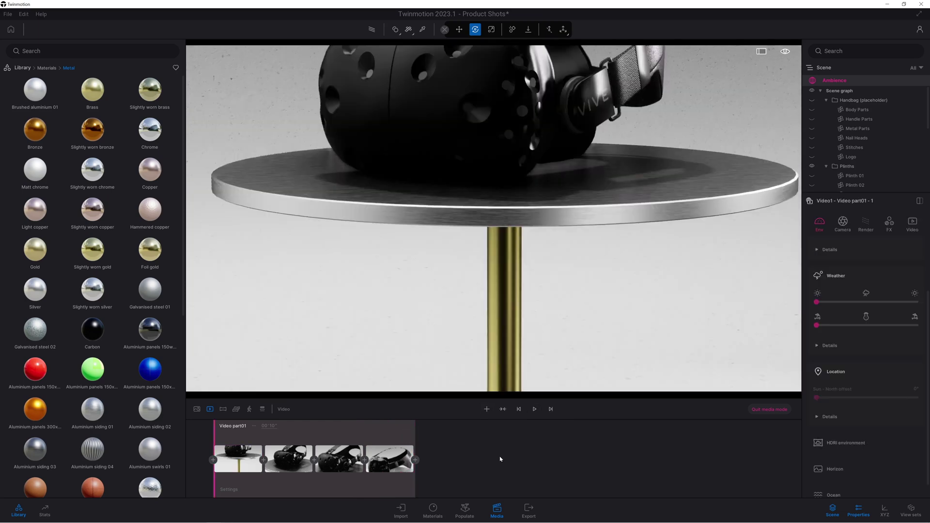
Step: Set the video part's width and height back to 2000 × 2000
click(228, 489)
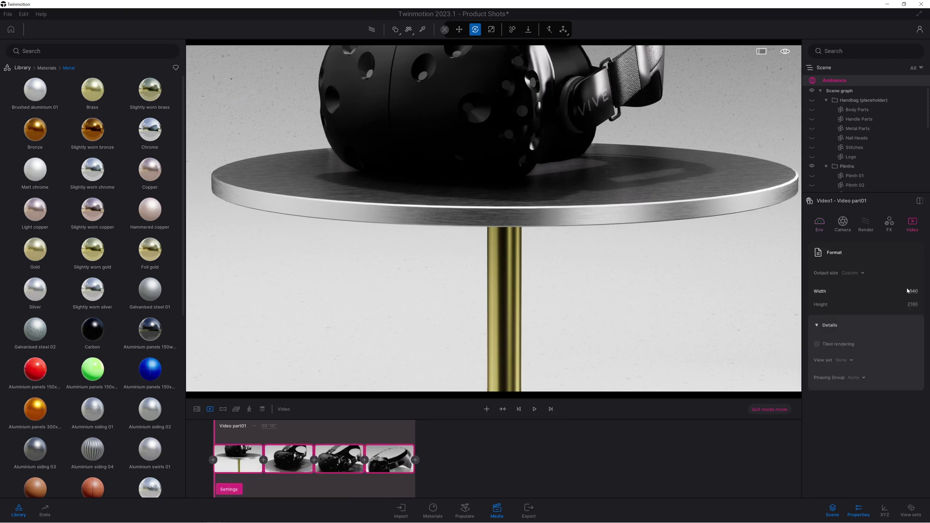
text(2000)
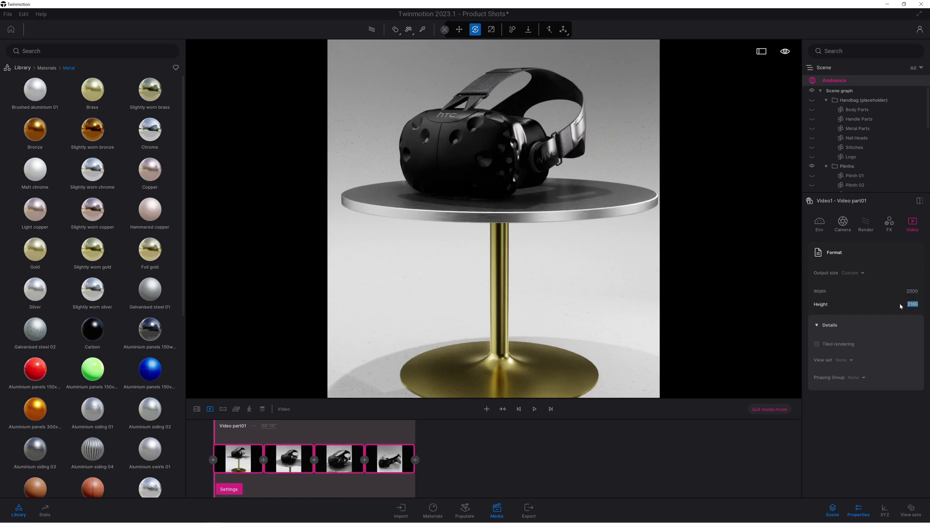
text(2000)
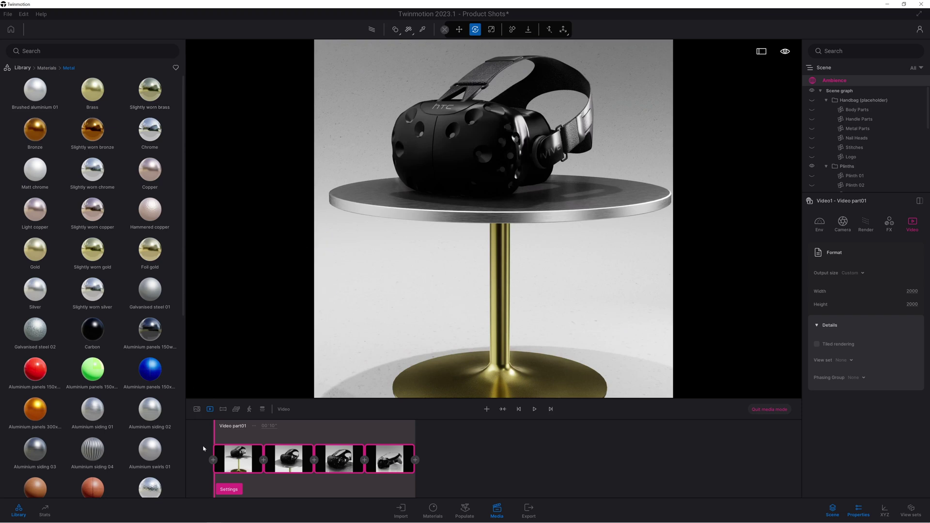
Step: Hide the library, show statistics, and set the interface scale to 125%
click(19, 511)
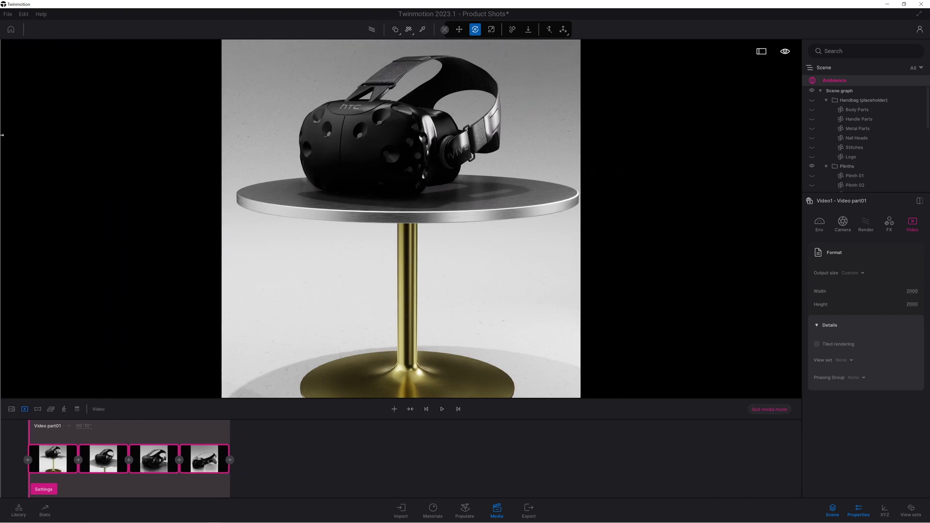
click(45, 512)
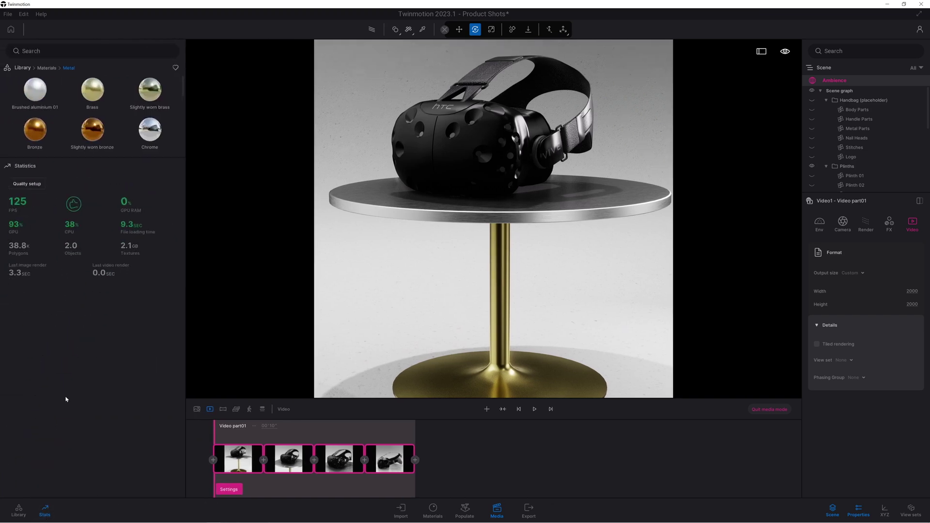
click(28, 65)
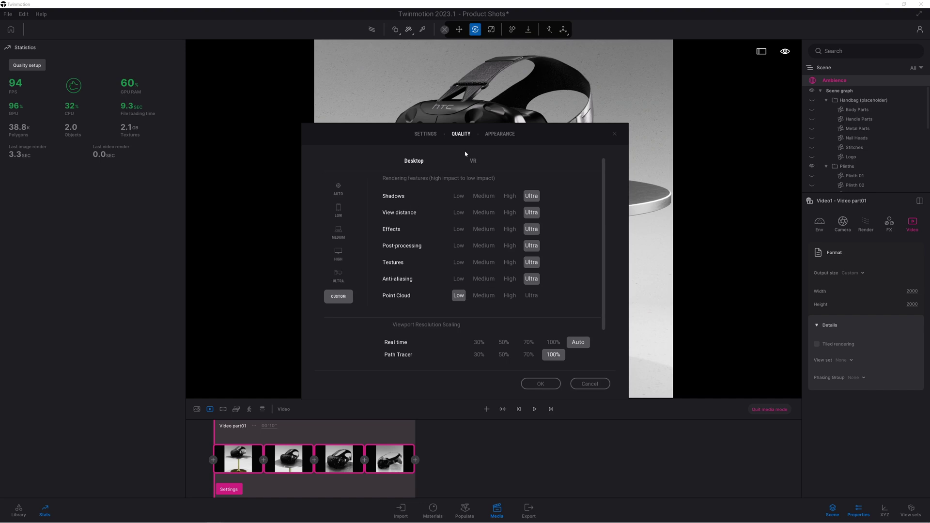
click(500, 134)
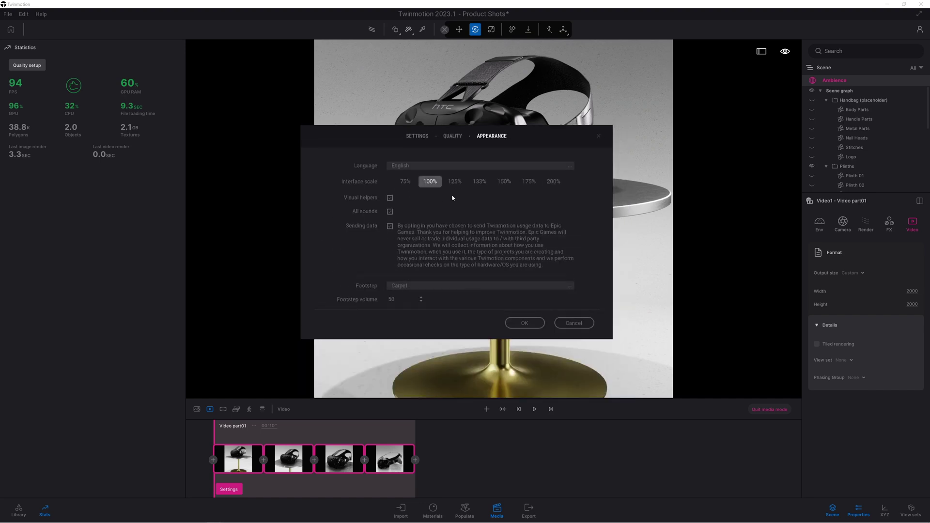
click(454, 183)
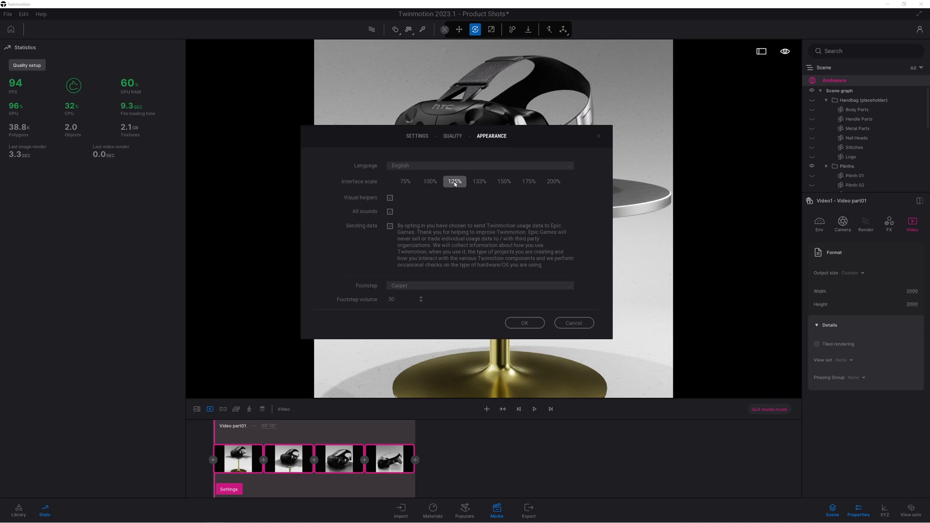
click(523, 323)
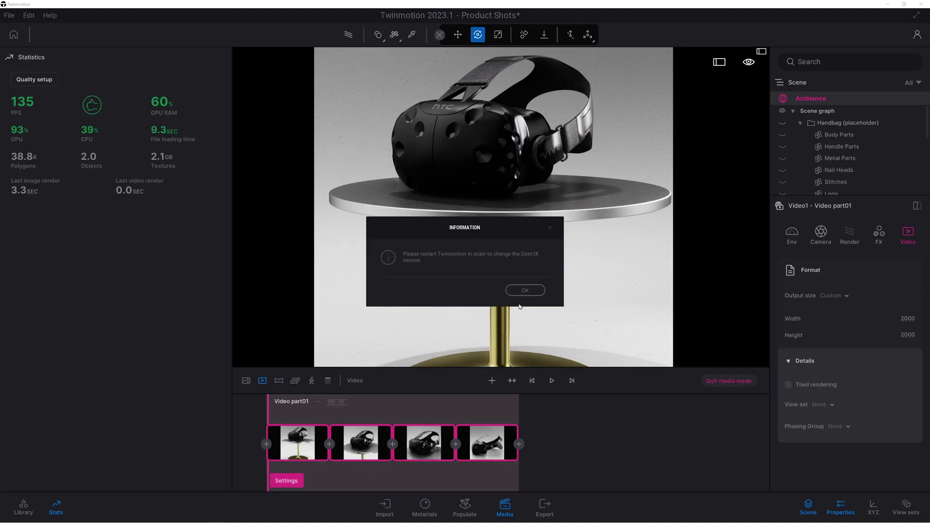
click(523, 290)
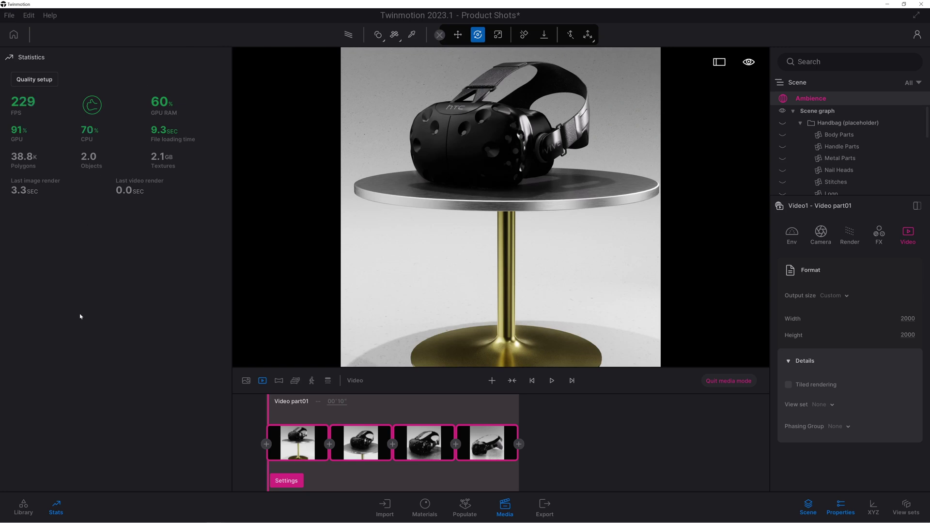
Step: Change the interface scale to 75% and dismiss the restart notice
click(45, 80)
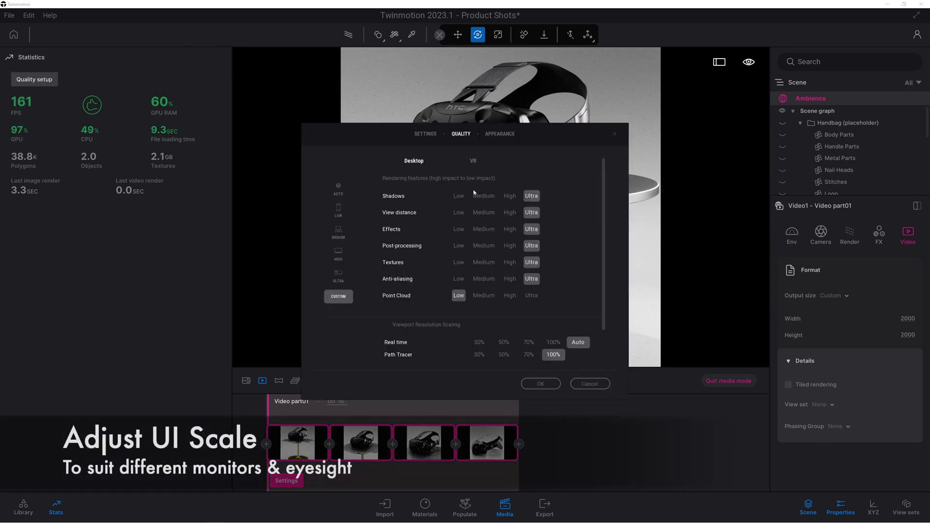
click(497, 135)
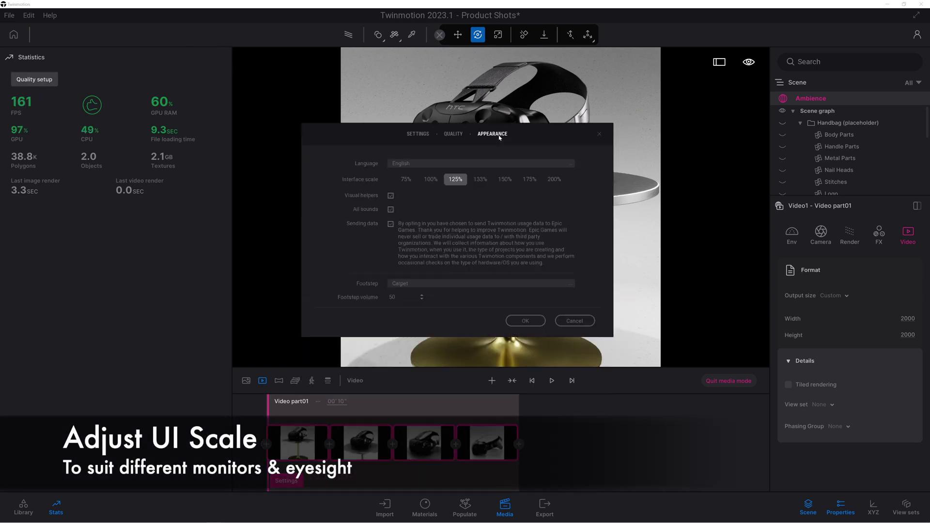
click(409, 180)
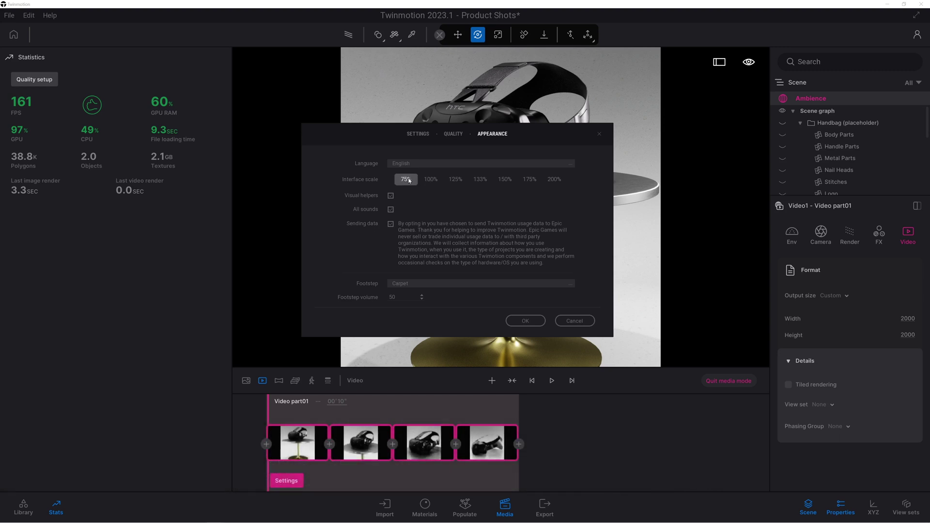
click(514, 321)
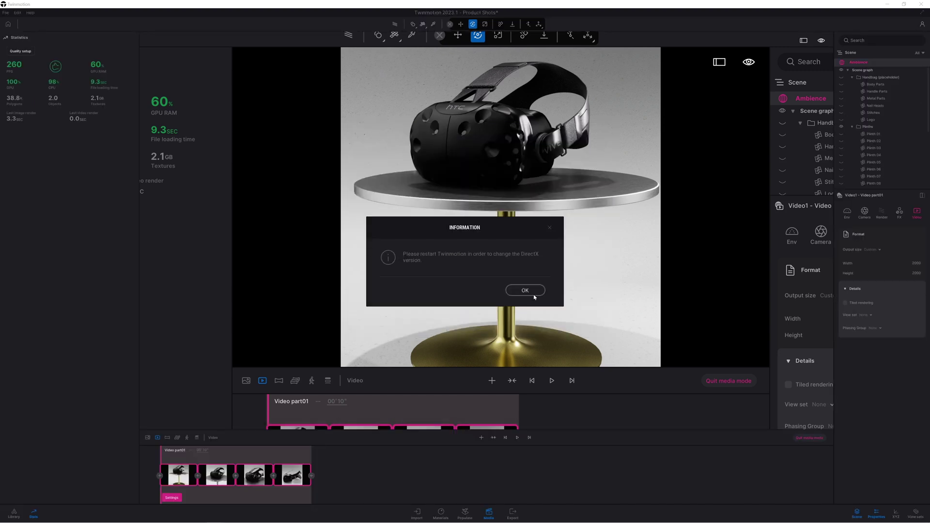
click(527, 289)
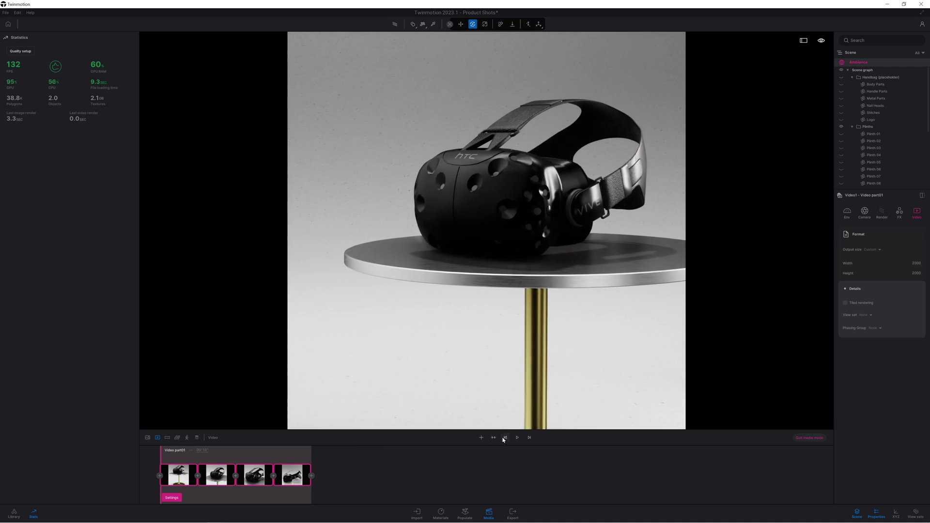
Step: Play the video from its first shot, then reopen Quality setup
click(505, 438)
click(517, 438)
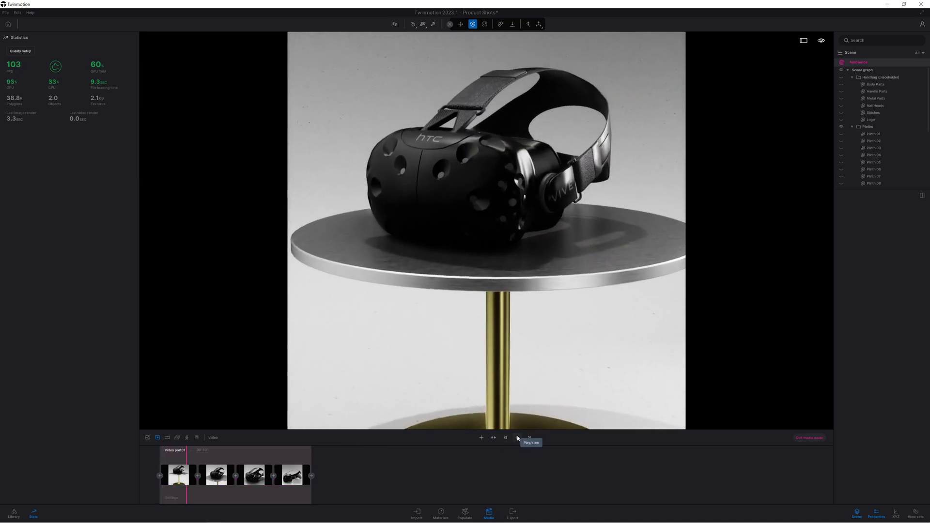
click(517, 437)
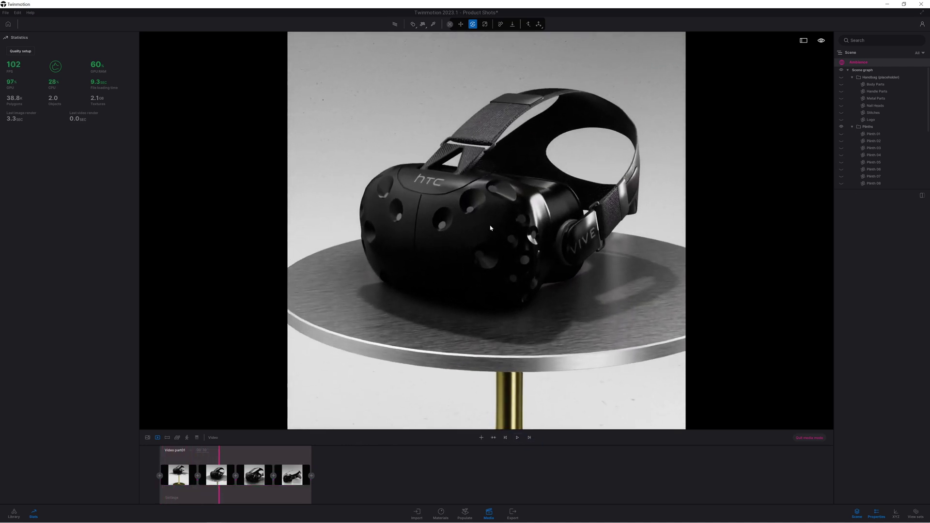
click(20, 50)
Step: Set interface scale to 100% and lower real-time and path tracer resolution scaling
click(500, 134)
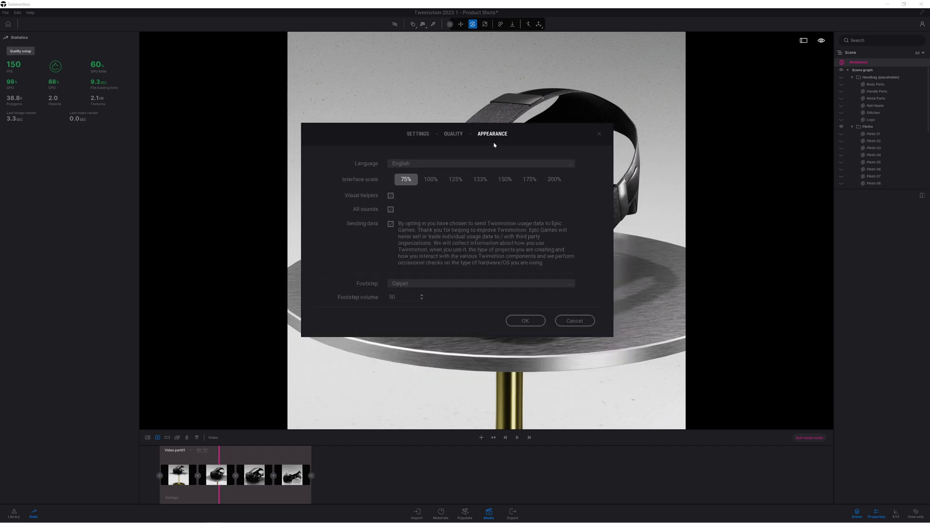
click(430, 179)
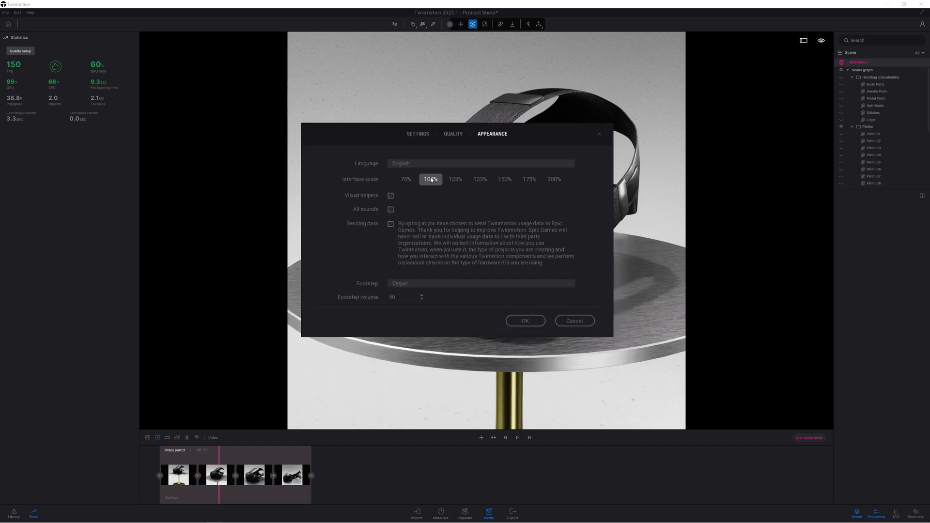
click(423, 134)
click(452, 134)
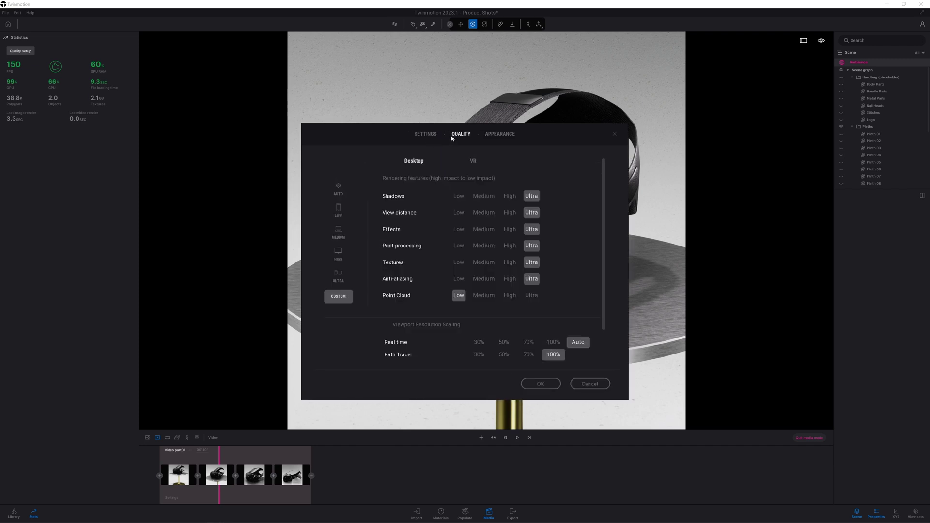
click(523, 342)
click(529, 355)
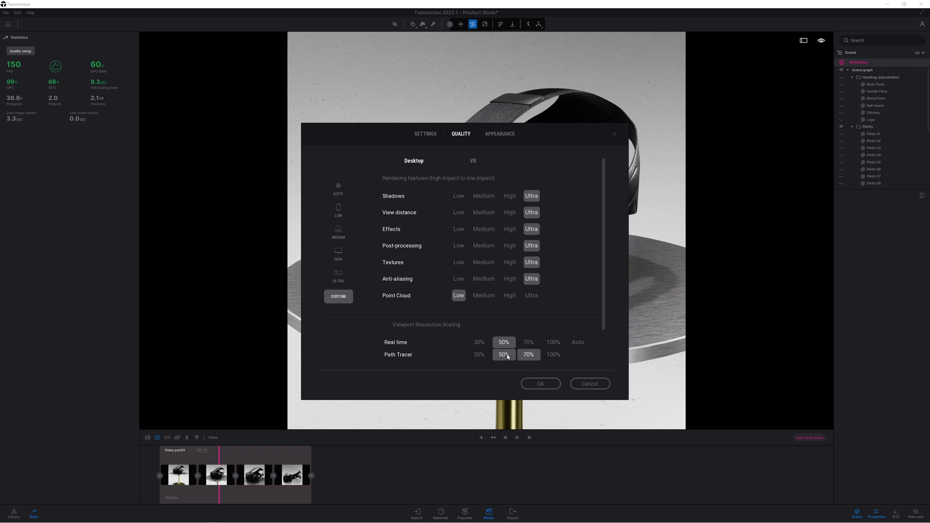
click(540, 384)
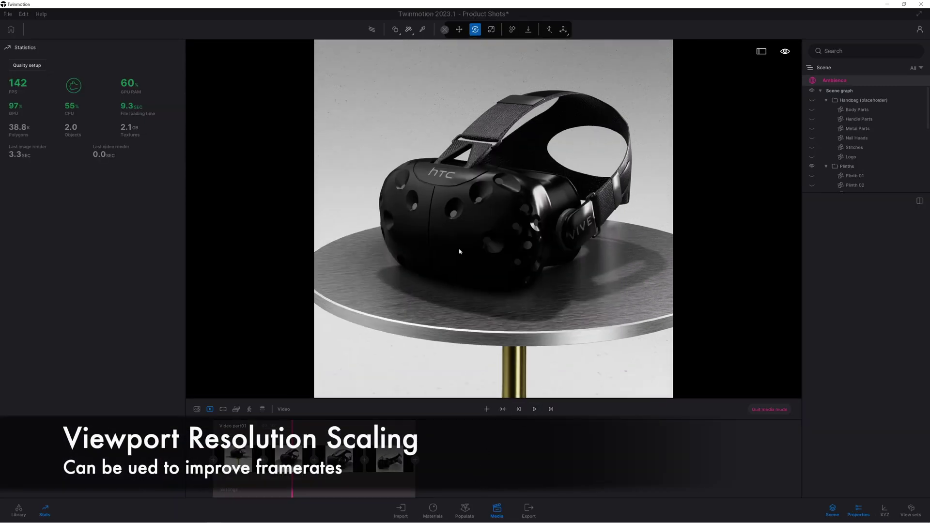
Step: Play the path-traced video, then return to the video list and select Video1
click(519, 410)
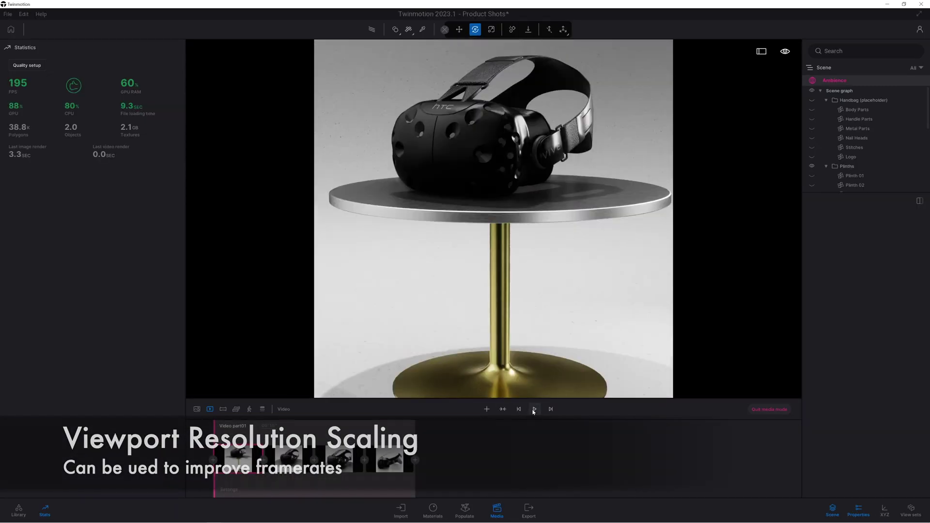
click(535, 409)
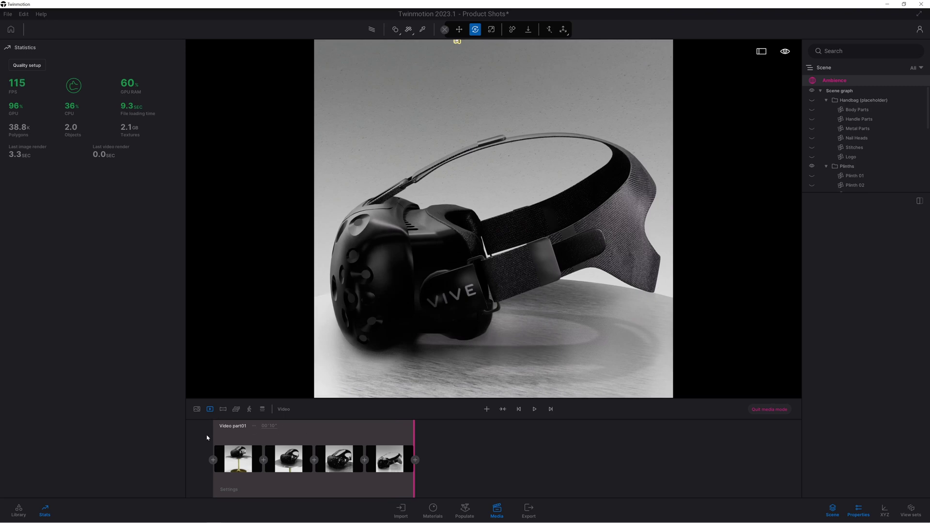
click(210, 411)
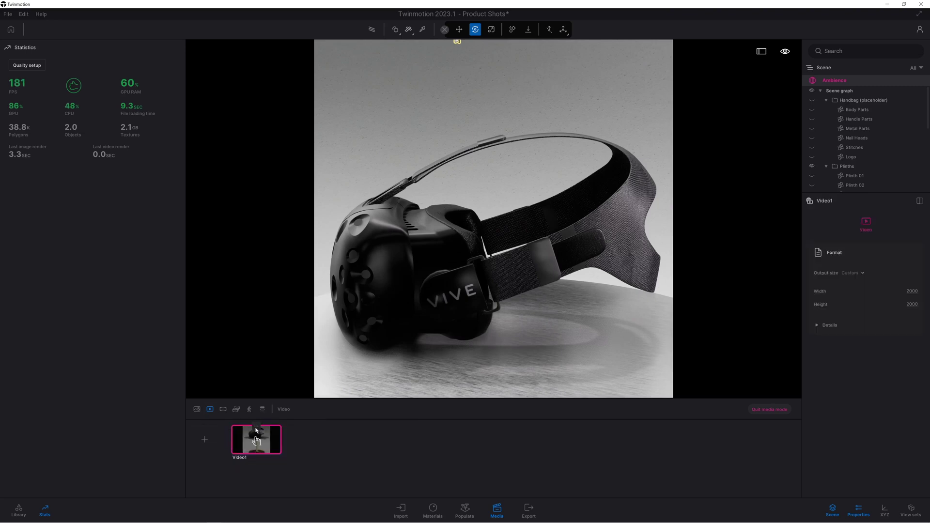
click(255, 429)
Step: Preview Video1's path-traced playback, reframe, select the third shot, and show Export options
click(256, 439)
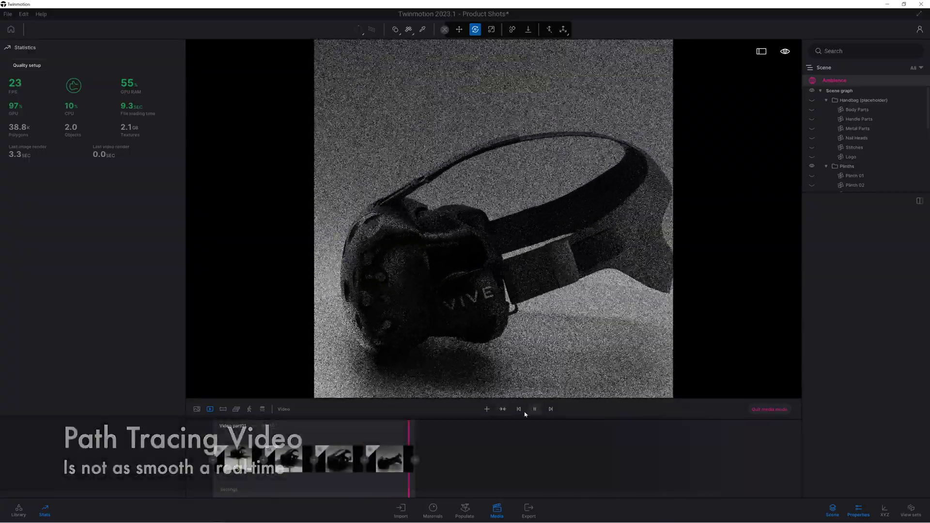
click(341, 432)
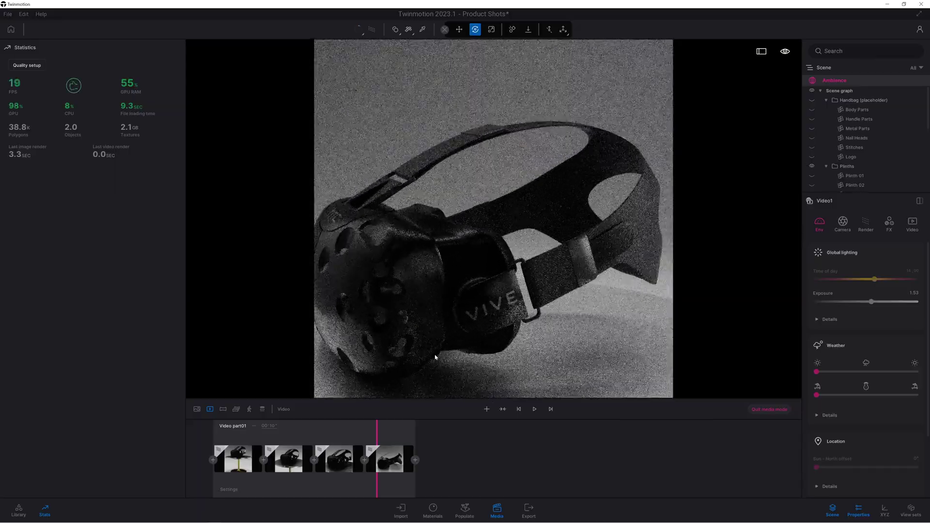
right_drag(431, 358, 495, 319)
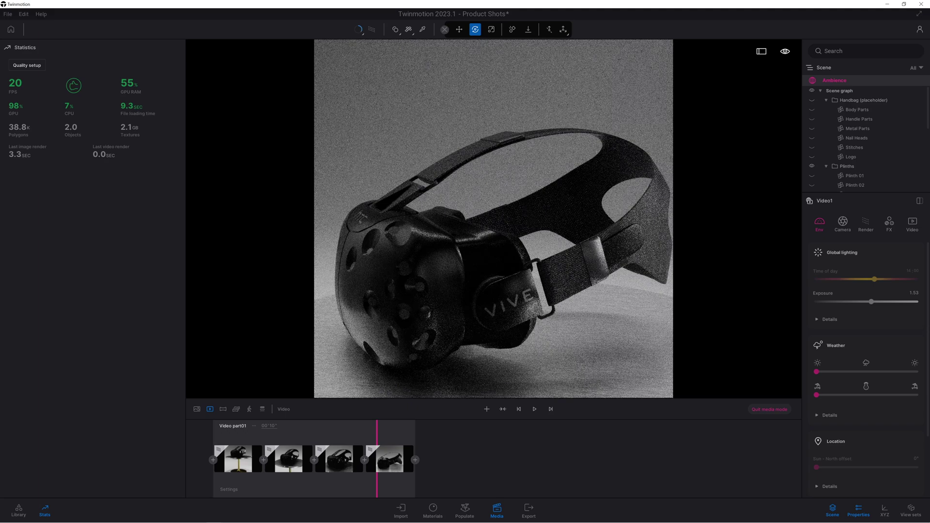
click(340, 461)
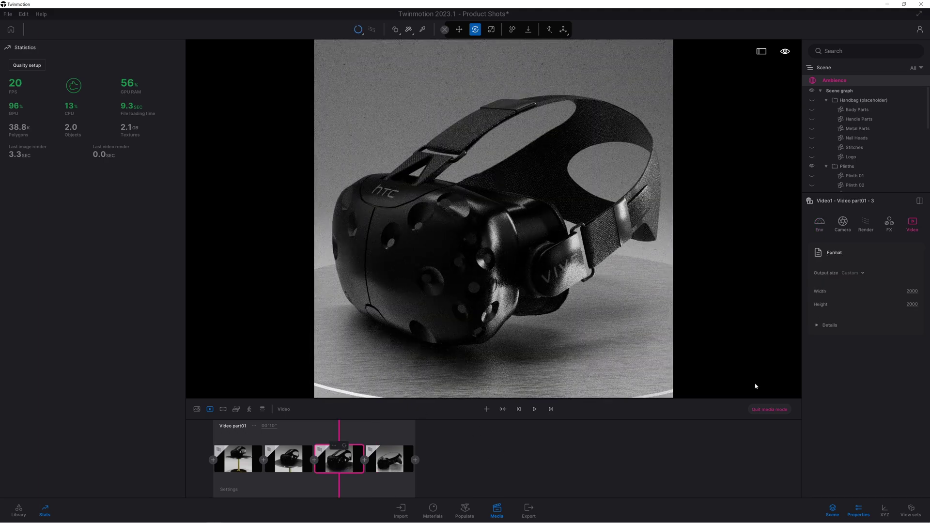
click(530, 513)
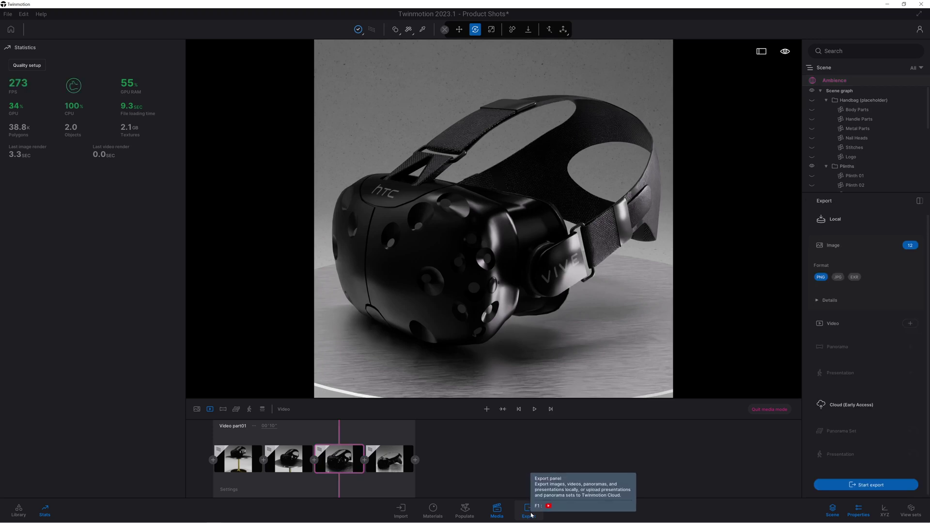
Step: Export both Video1 clips as MP4 at 30 fps without still images
click(528, 511)
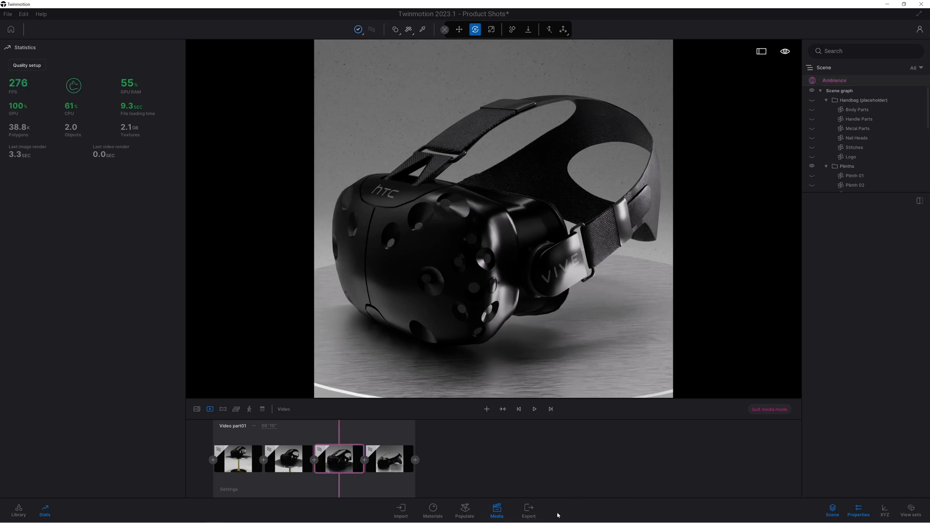
click(528, 510)
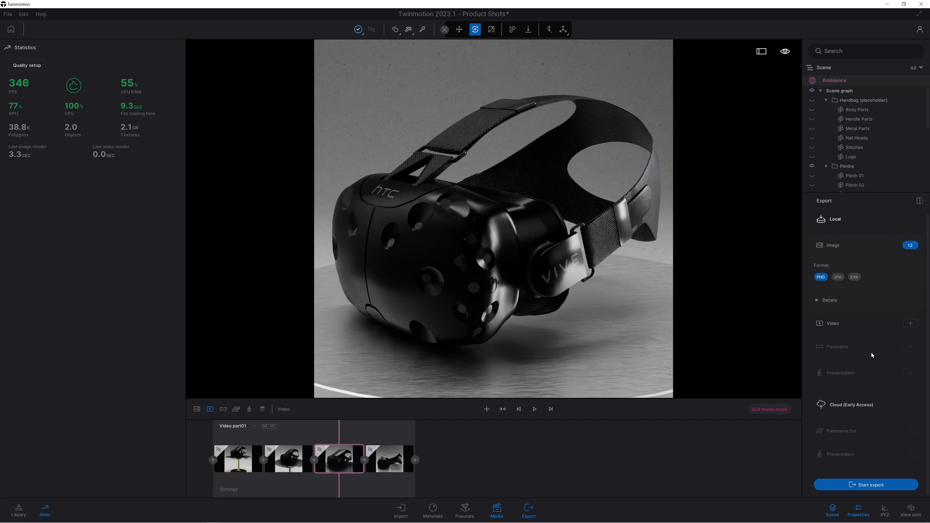
click(909, 245)
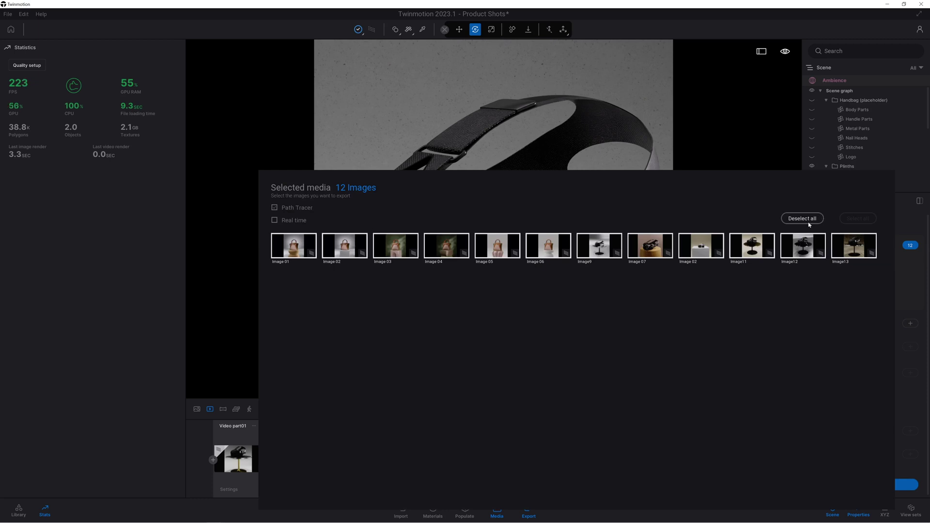
click(910, 269)
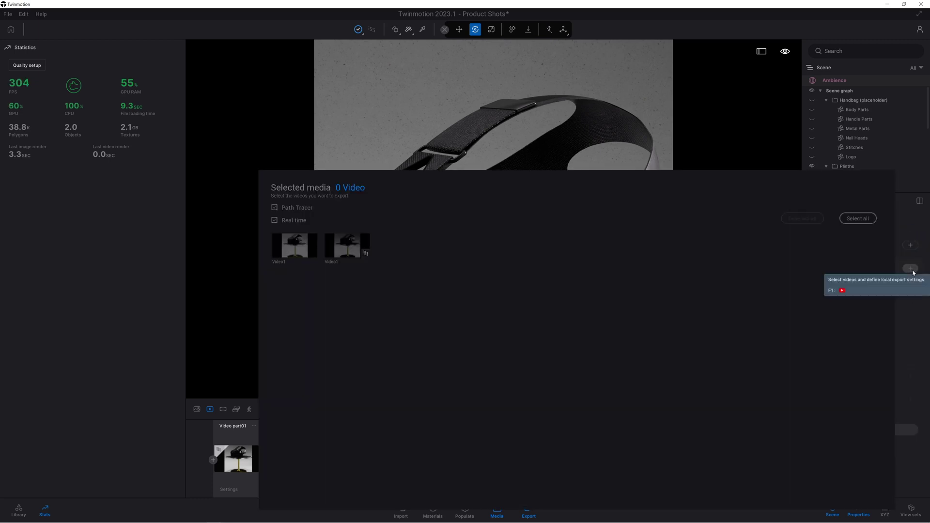
click(293, 251)
click(347, 251)
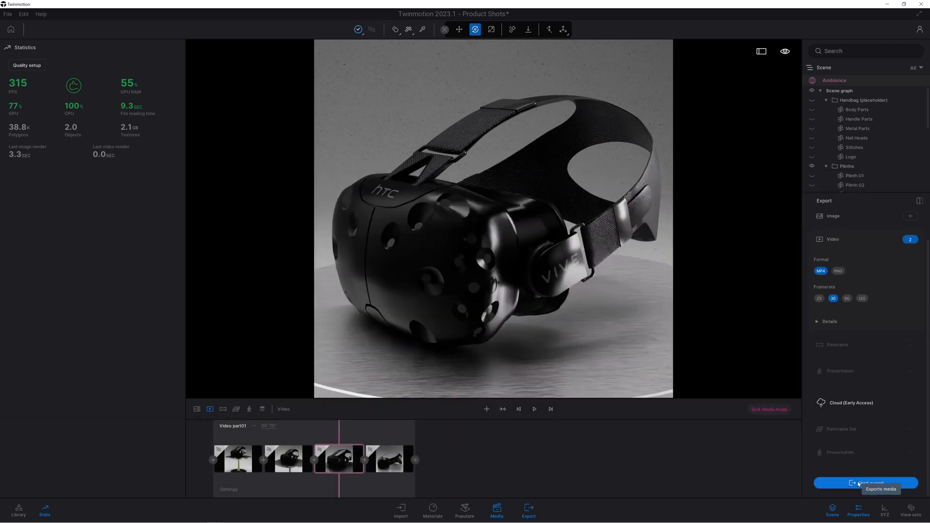
click(858, 483)
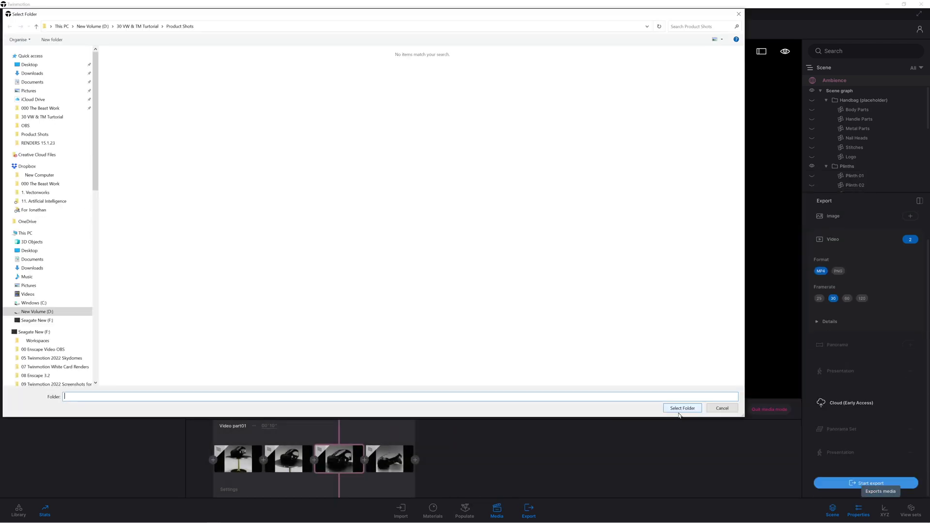
Step: Export the renders and video into Product Shots, then open Image 01_000 from File Explorer
click(178, 26)
click(675, 408)
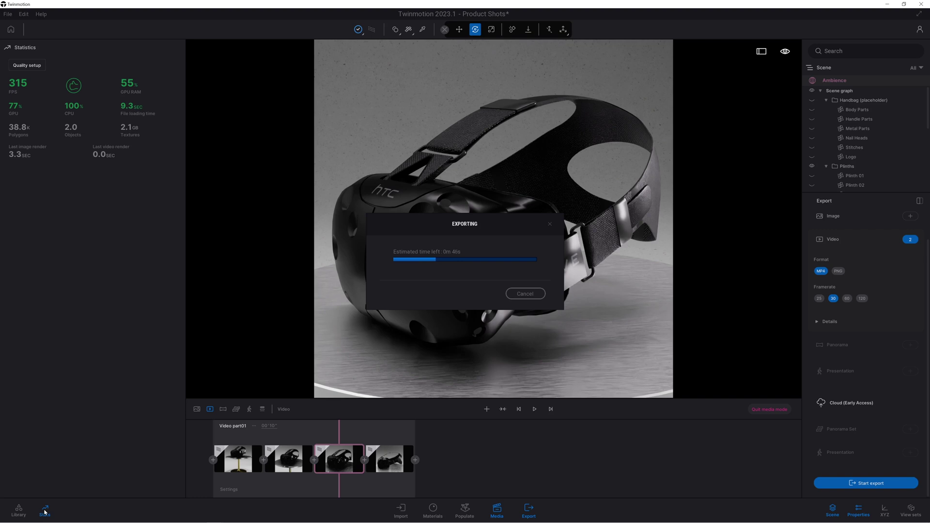
mouse_move(47, 521)
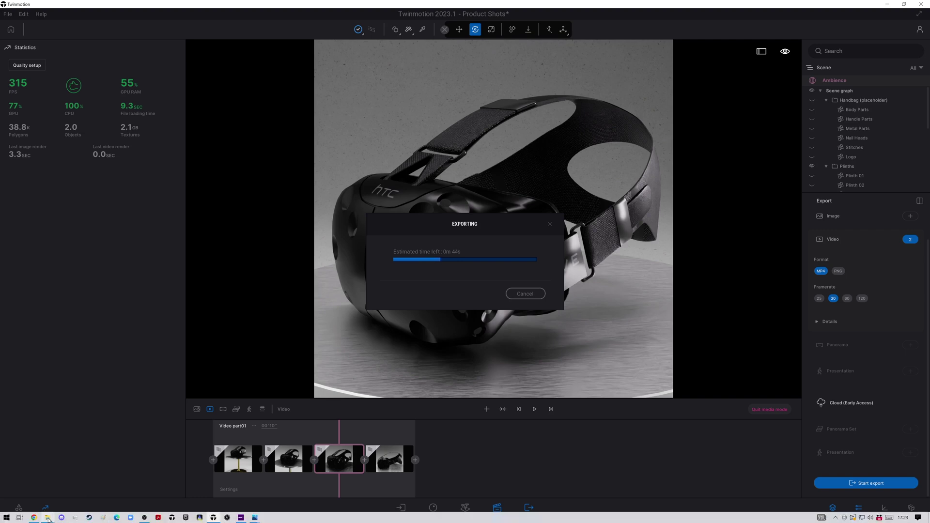
click(276, 484)
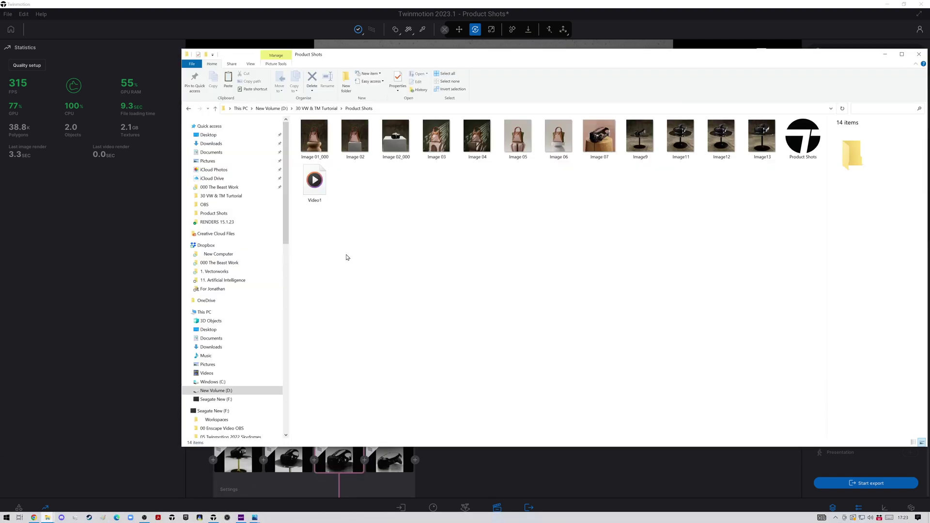
click(313, 140)
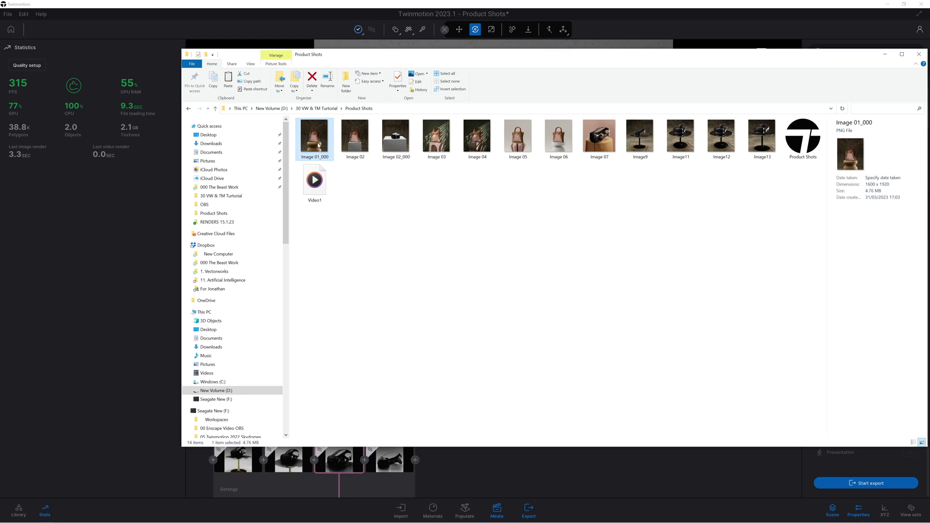
mouse_move(318, 144)
mouse_down()
mouse_move(379, 207)
mouse_move(321, 137)
mouse_up()
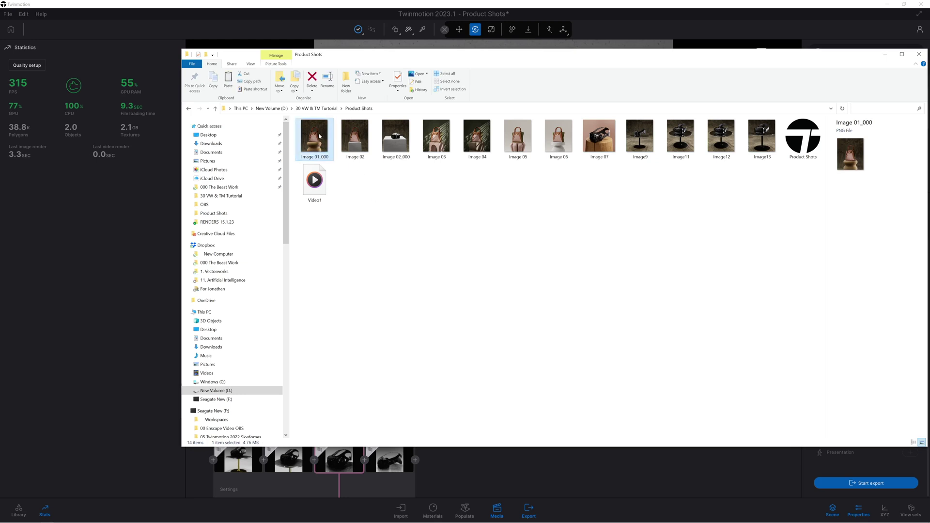
double_click(320, 136)
Step: Page through the headset renders in Photos, from Image 07 through Image9 to Image12
key(Right)
key(Right)
key(Right)
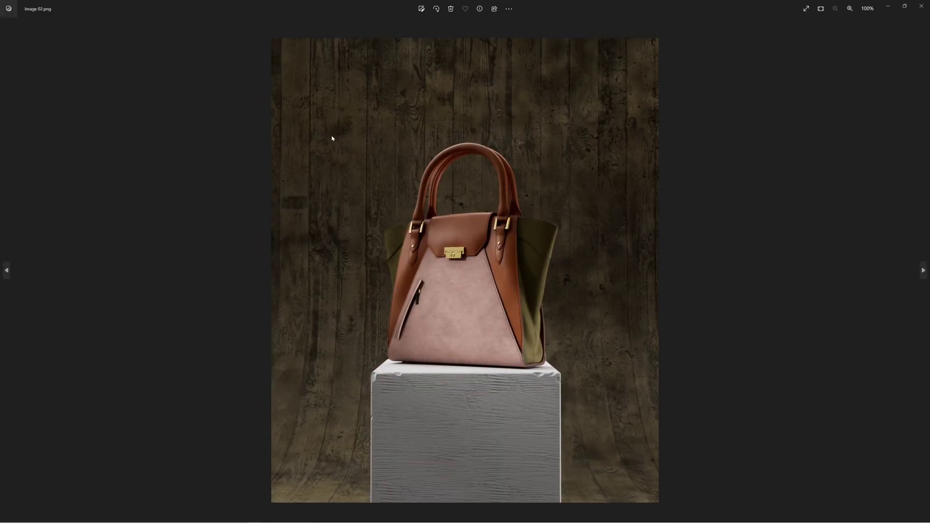
key(Right)
key(Right)
key(Right)
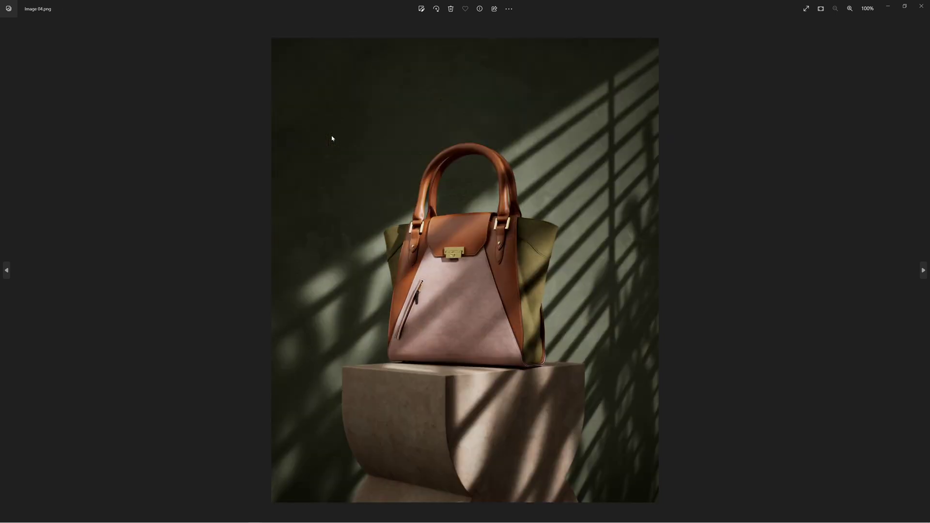
key(Right)
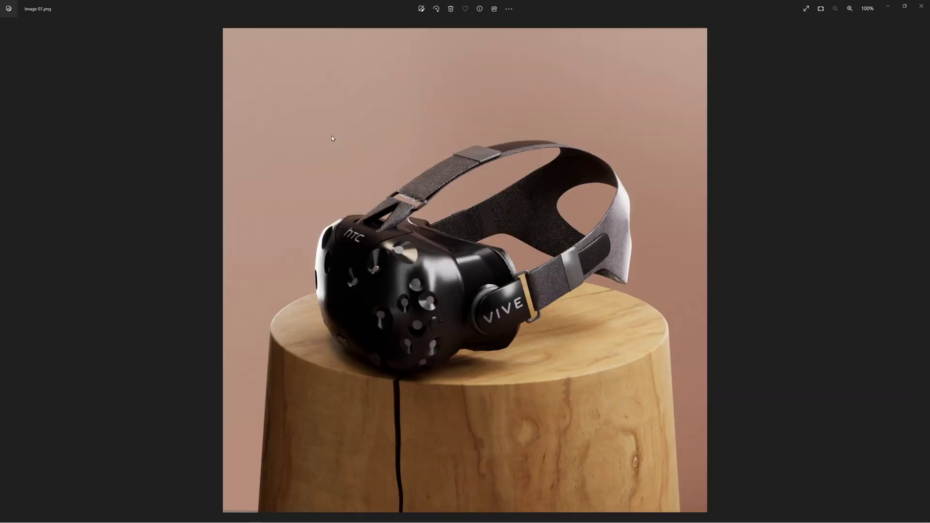
key(Right)
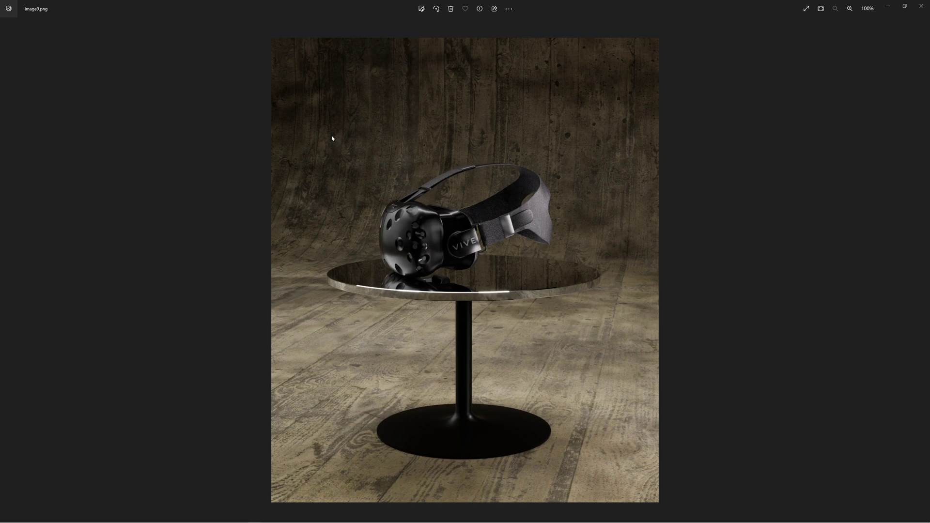
key(Right)
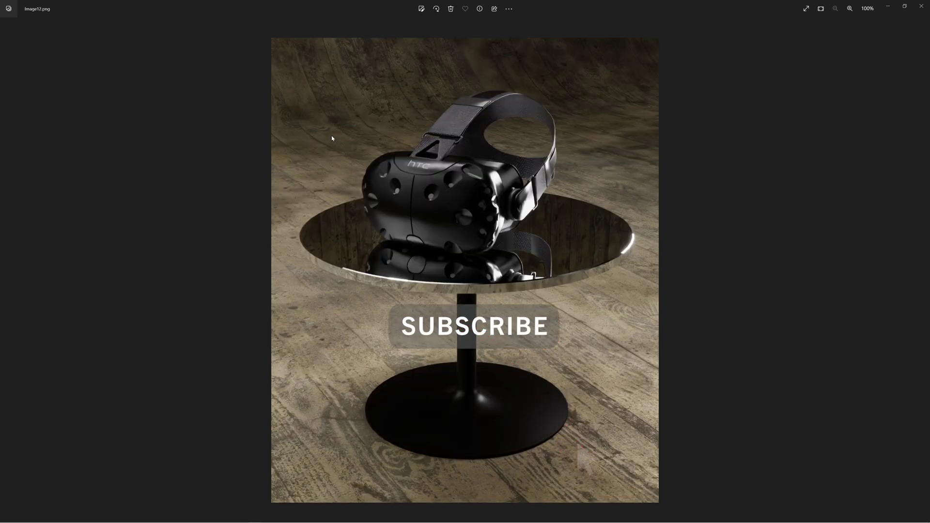
Step: Close Photos and play the exported Video1 in Media Player
click(922, 6)
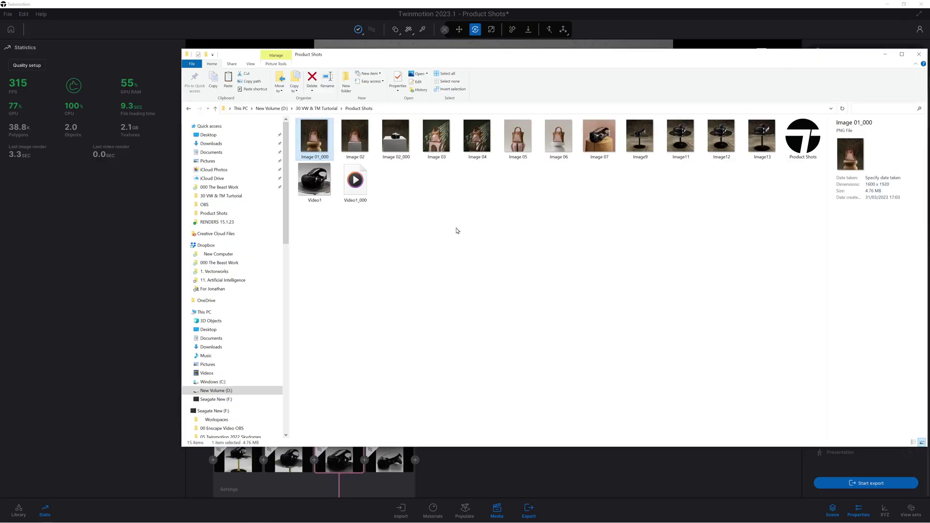
click(314, 181)
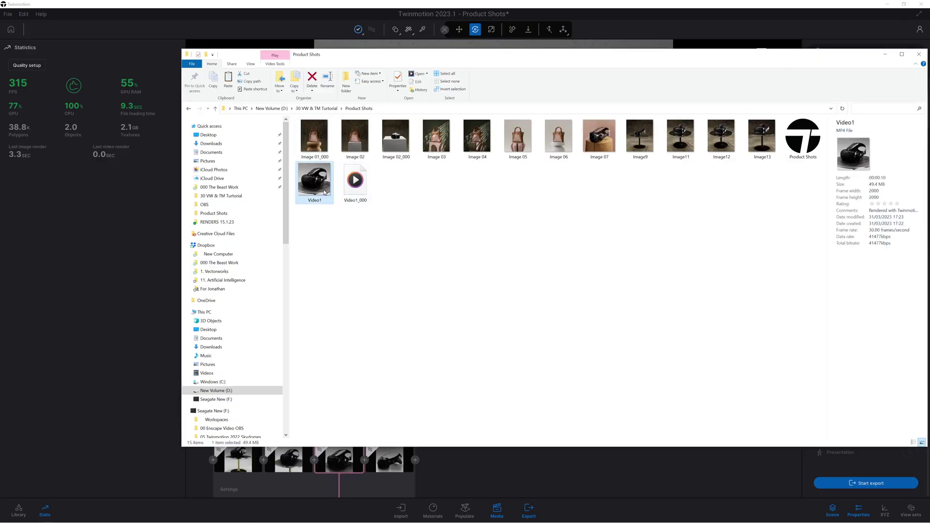
double_click(317, 185)
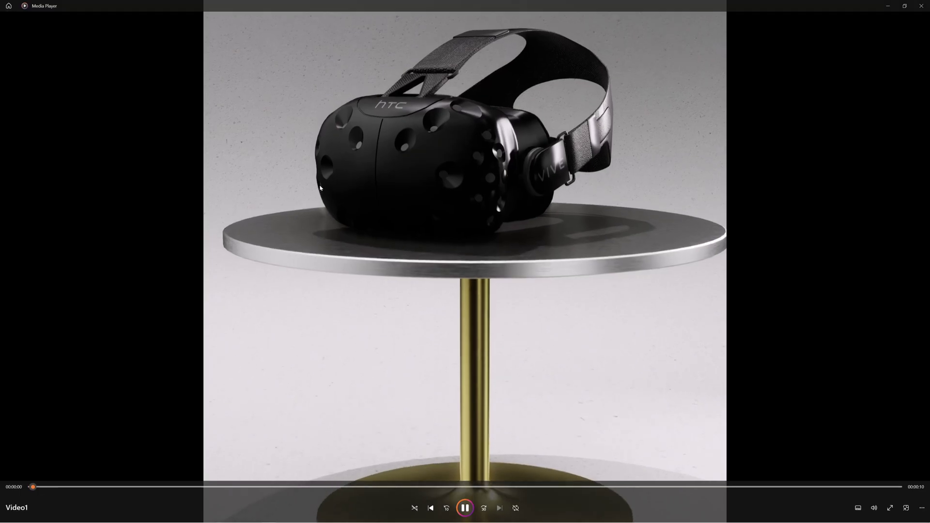